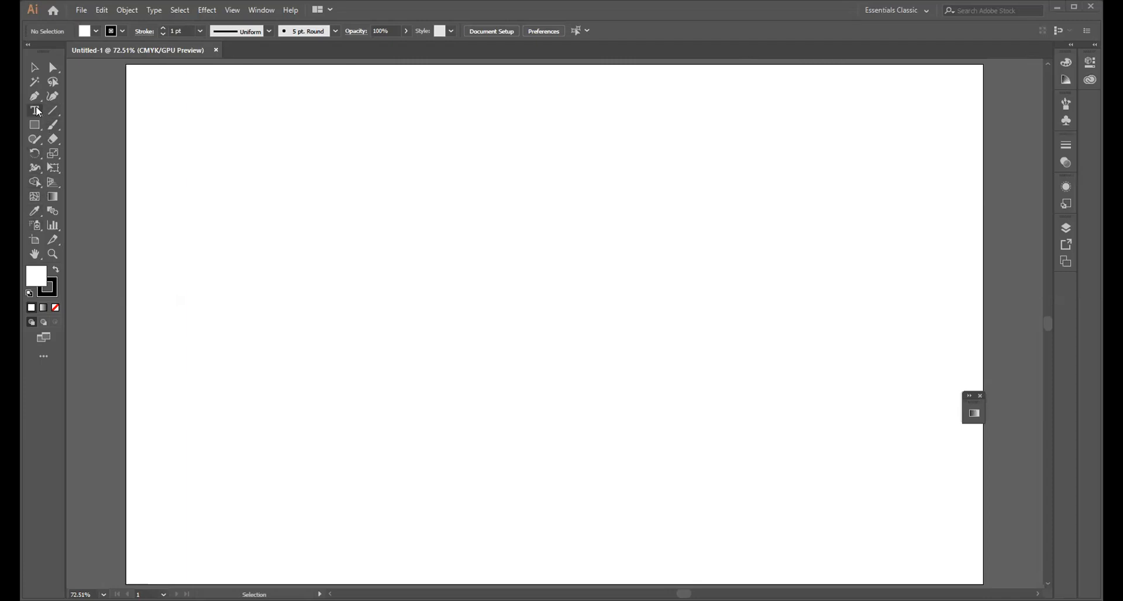
# - Collapse the toolbar to a single column and restore its two-column layout
pyautogui.click(28, 46)
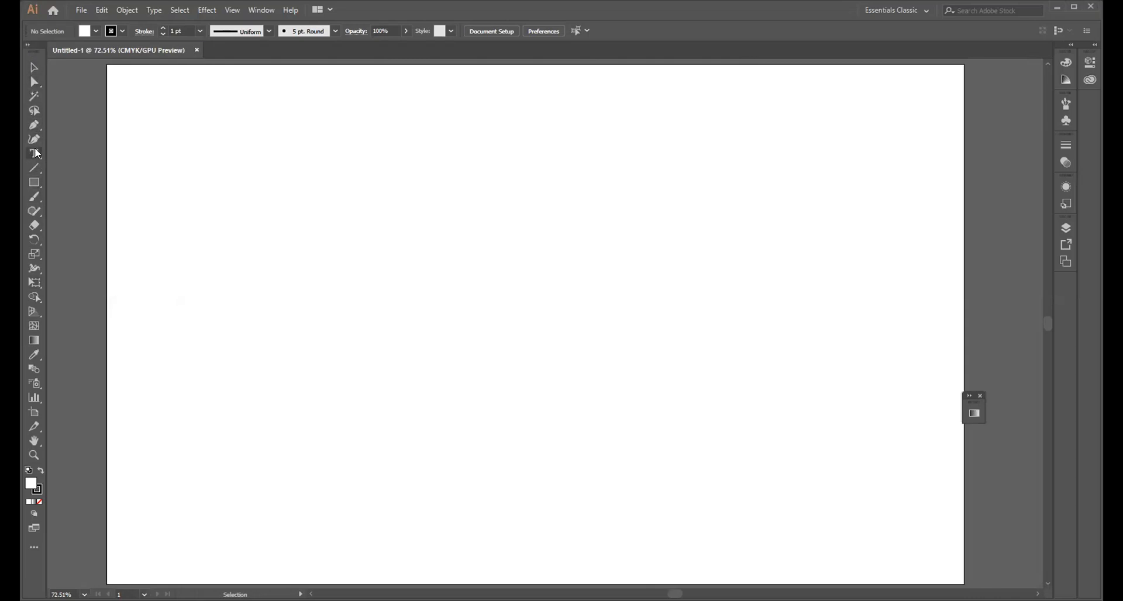
pyautogui.click(28, 46)
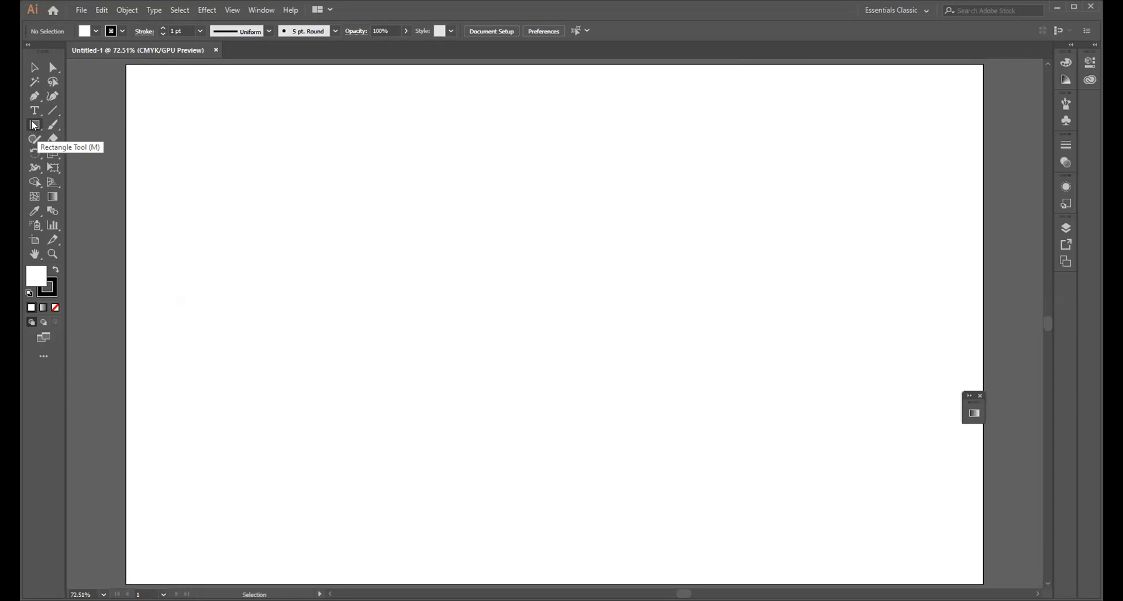
# - Add the point text "Pakistan" to the artboard with the Type tool
pyautogui.press('t')
pyautogui.click(306, 157)
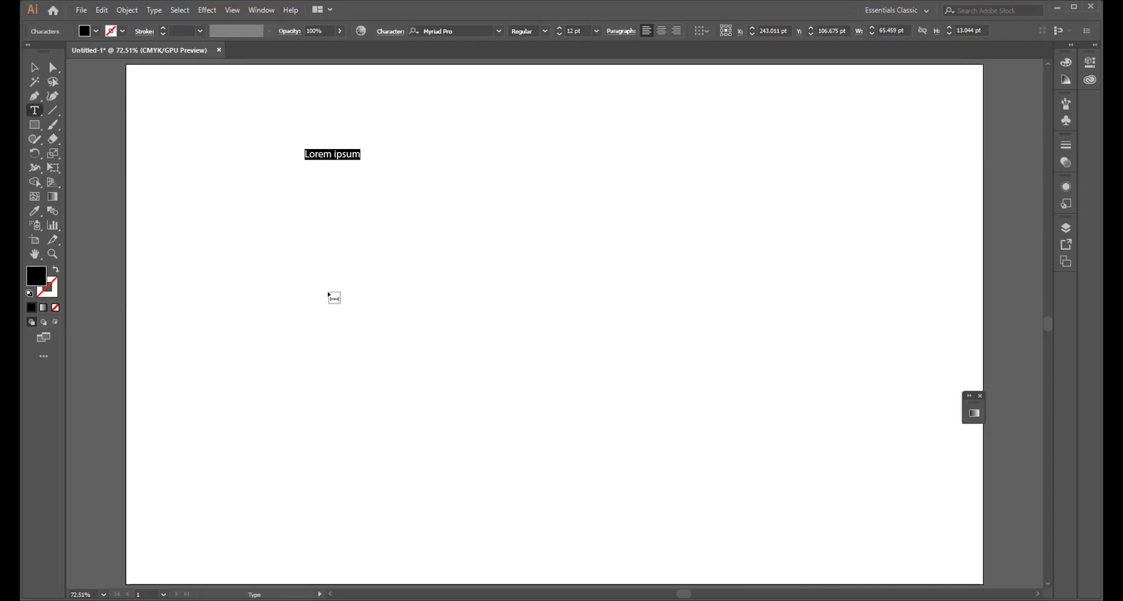
pyautogui.write('Pakistan')
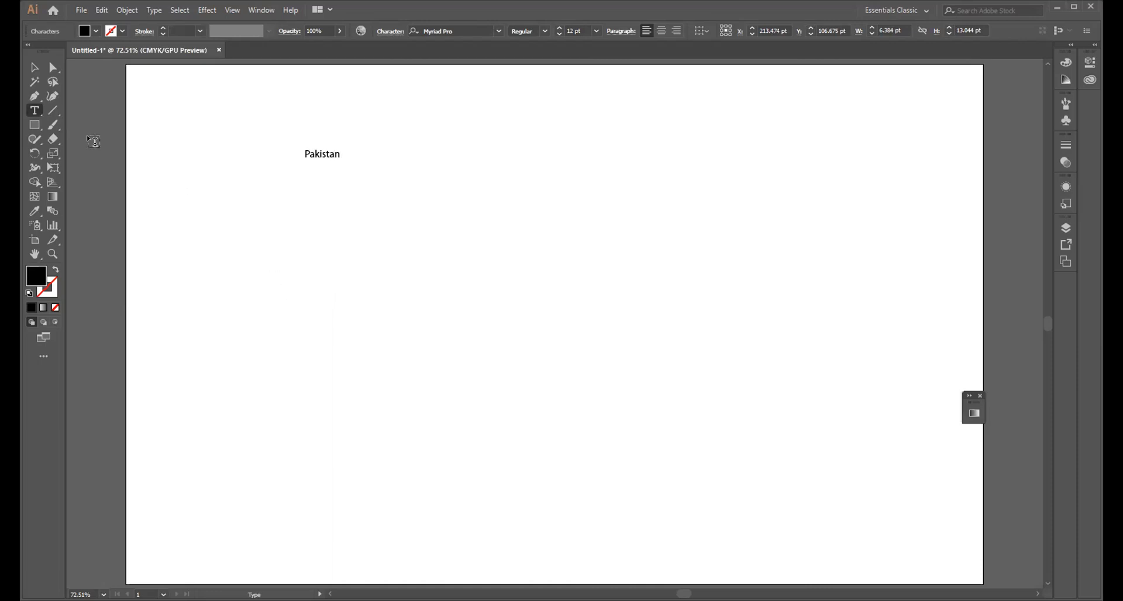
# - Scale the "Pakistan" text up to about 123 pt and move it to the artboard's upper-right corner
pyautogui.click(34, 67)
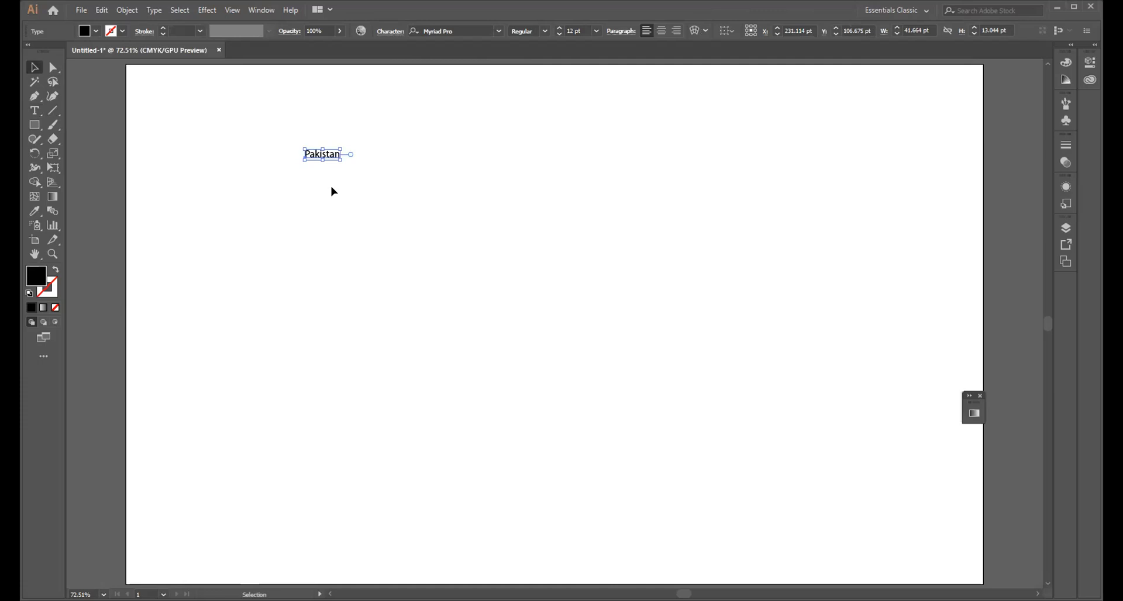
pyautogui.moveTo(342, 160); pyautogui.dragTo(665, 348)
pyautogui.moveTo(608, 210); pyautogui.dragTo(913, 132)
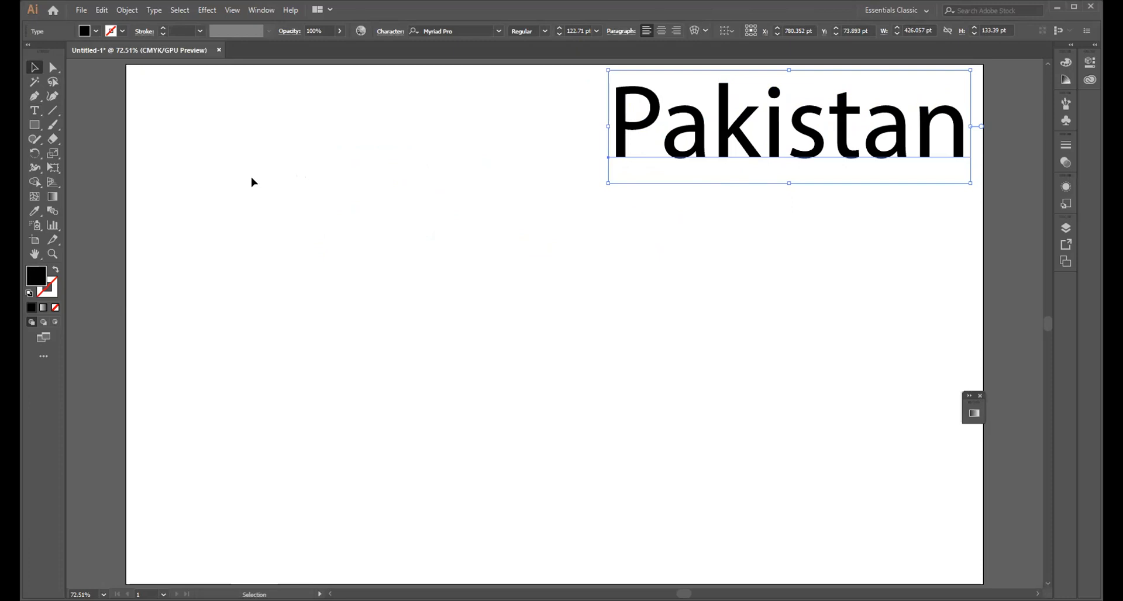
# - Create a text frame about 367 by 484 pt with placeholder text on the left half of the artboard
pyautogui.click(31, 111)
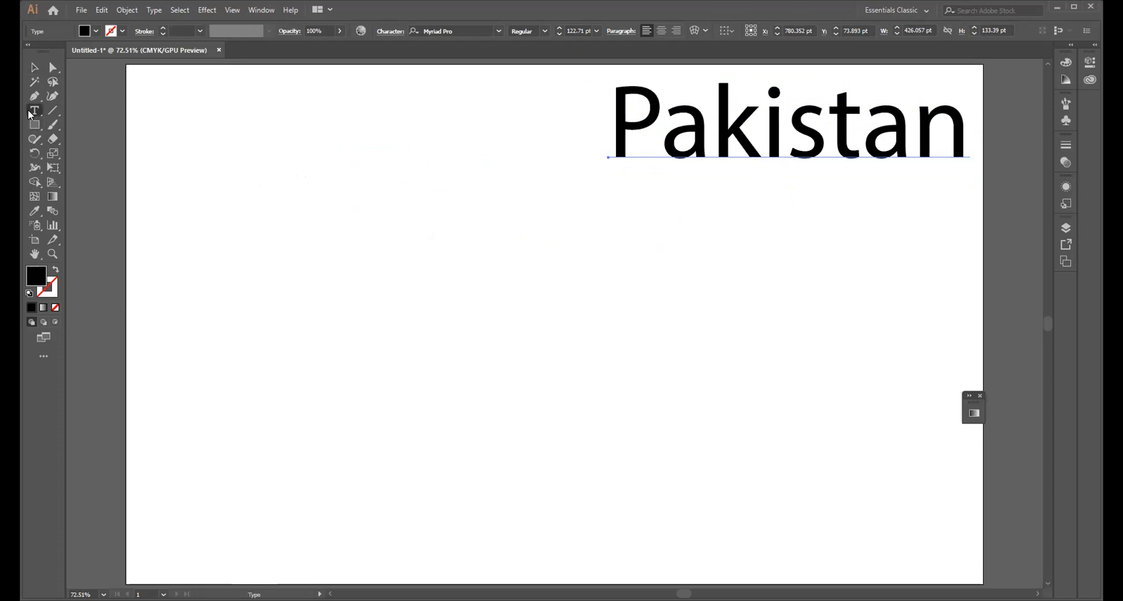
pyautogui.moveTo(195, 118); pyautogui.dragTo(506, 529)
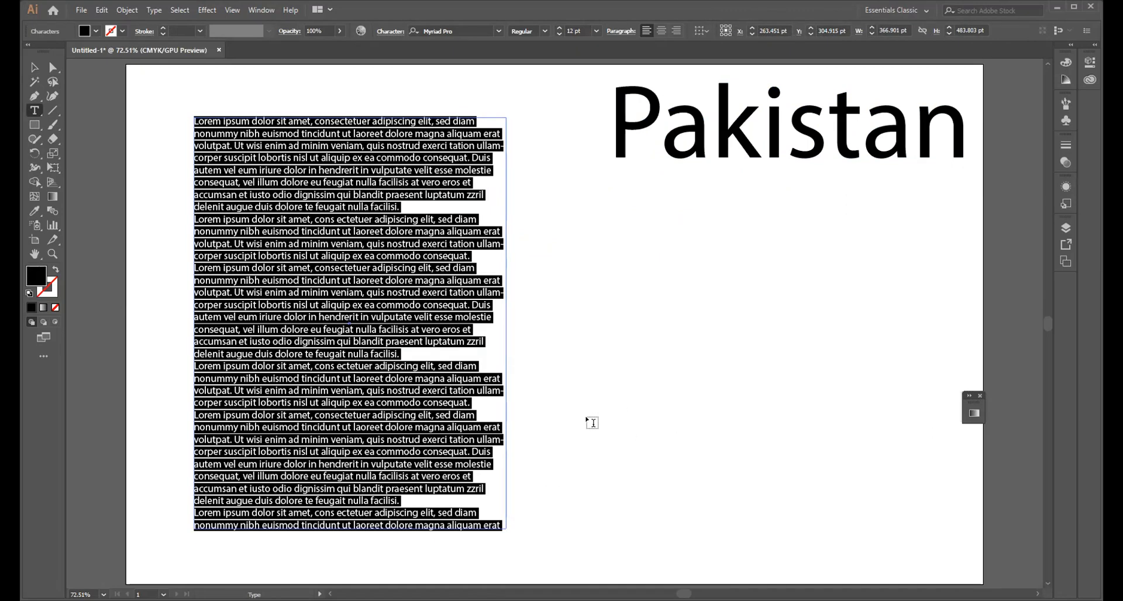
pyautogui.click(569, 374)
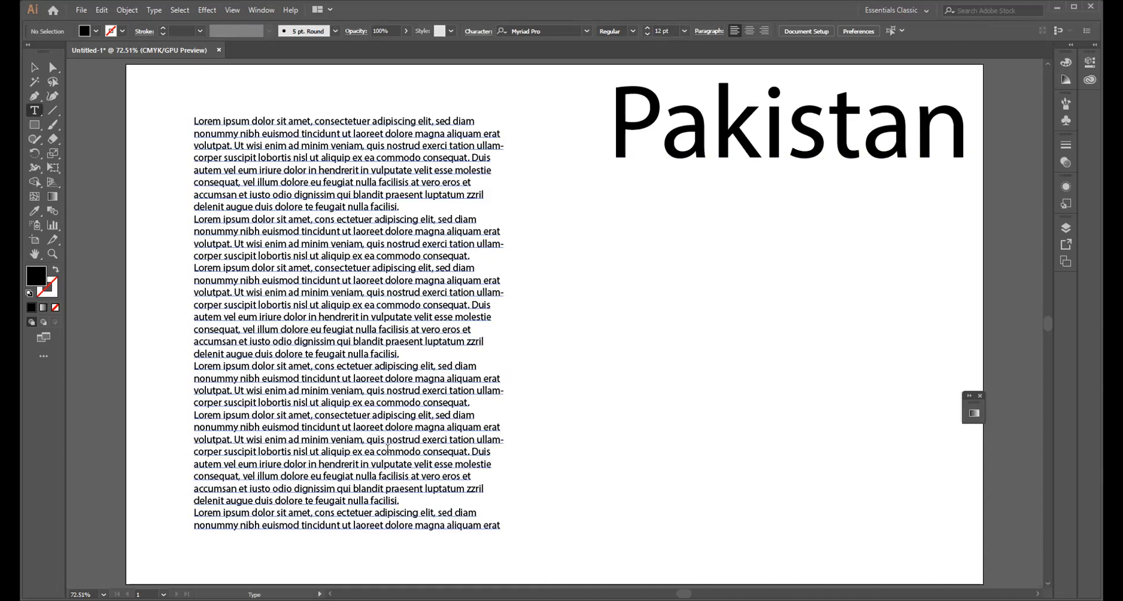
# - Replace all the placeholder text in the frame with "kljhlkl kl jkjk"
pyautogui.moveTo(502, 527); pyautogui.dragTo(196, 124)
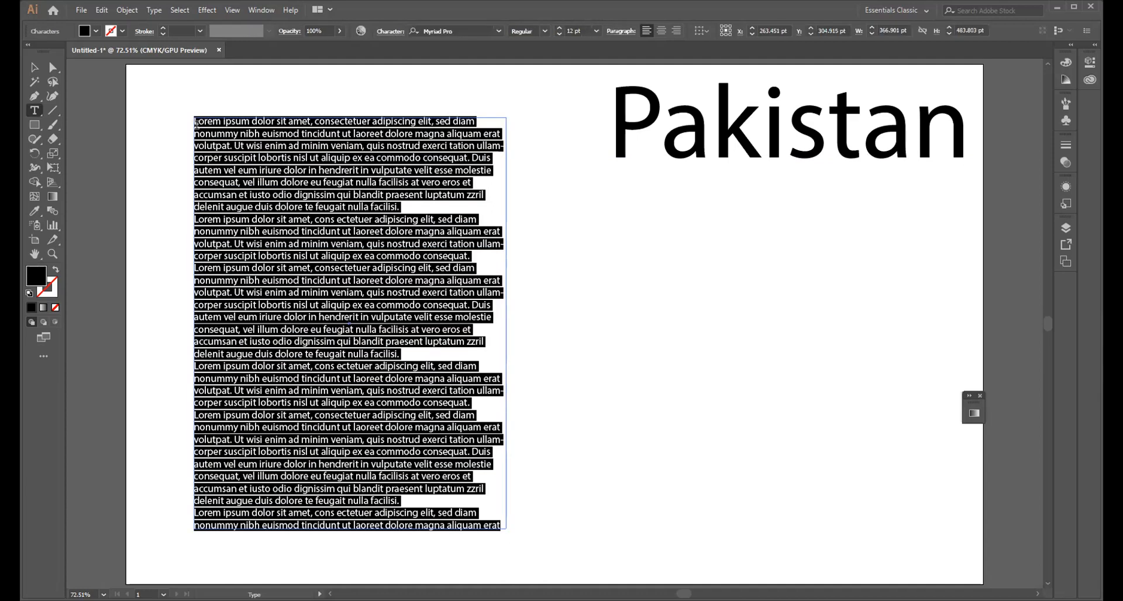
pyautogui.press('BackSpace')
pyautogui.write('kljhlkl')
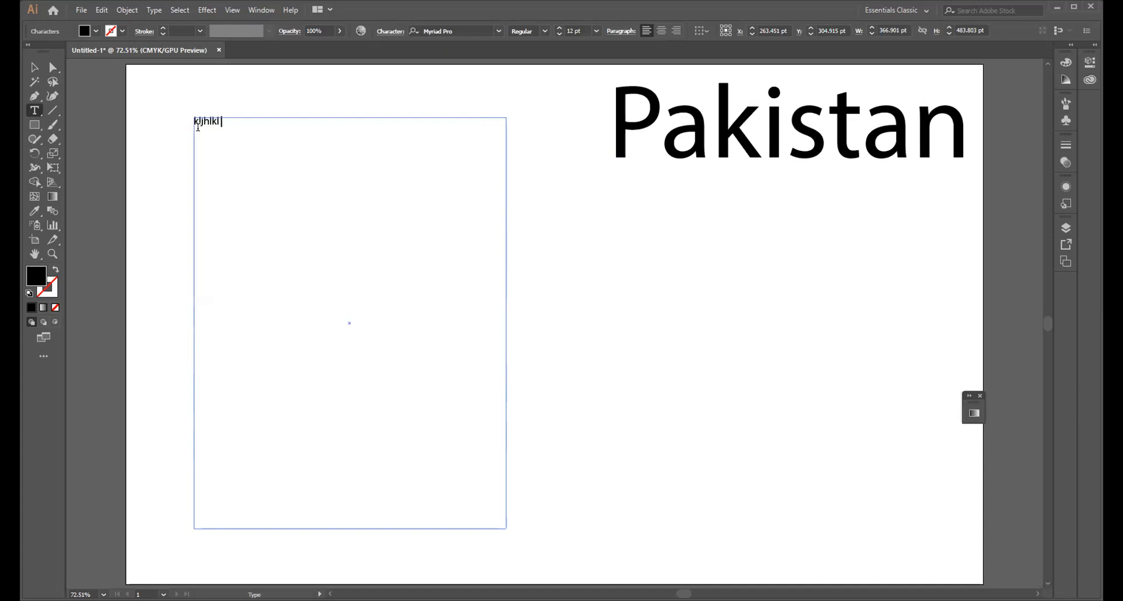
pyautogui.write(' kl jkjk')
pyautogui.click(500, 177)
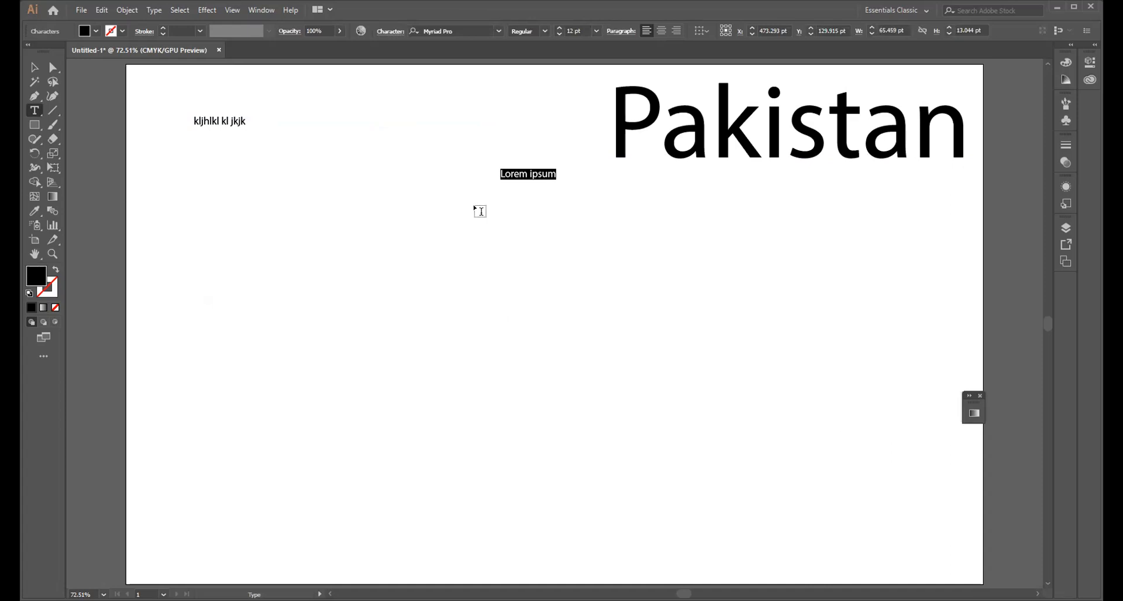
pyautogui.press('BackSpace')
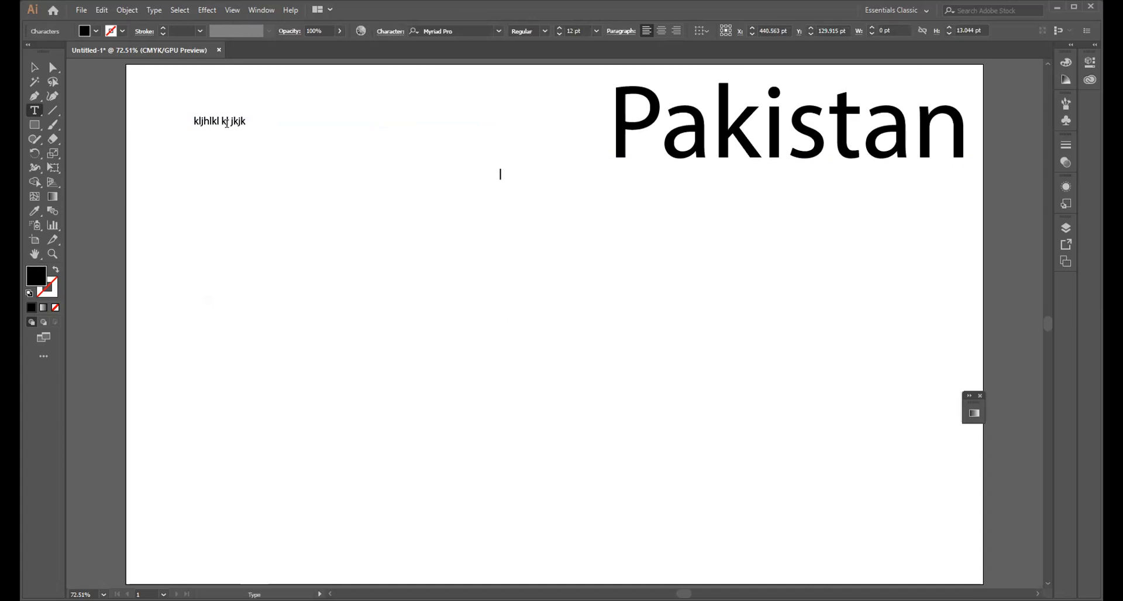
# - Delete the "kljhlkl kl jkjk" text frame and the "Pakistan" text from the artboard
pyautogui.click(32, 68)
pyautogui.click(241, 124)
pyautogui.press('Delete')
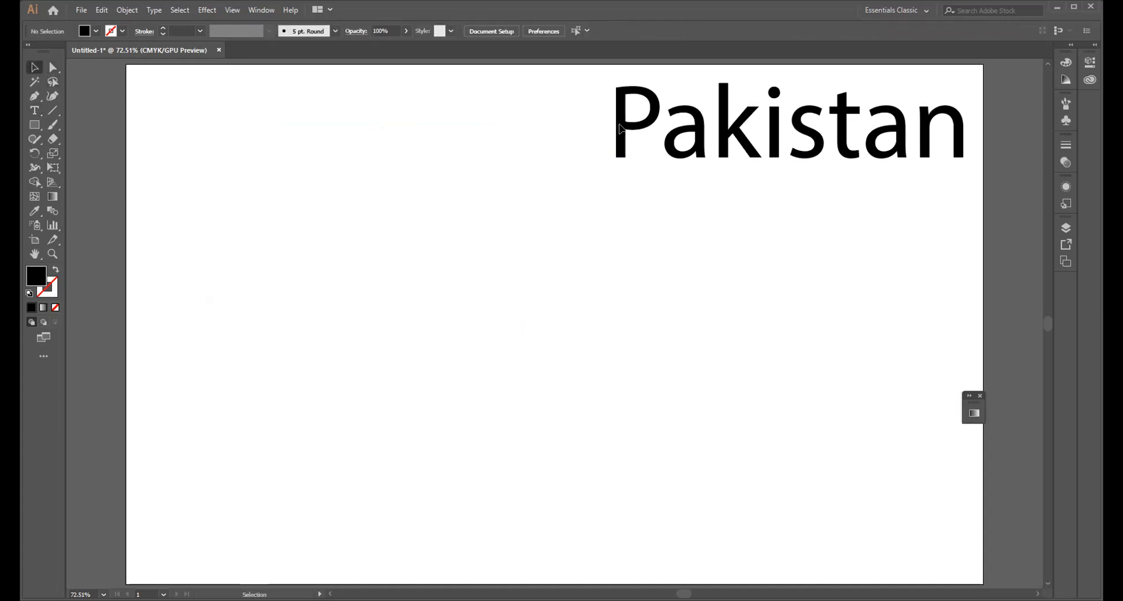
pyautogui.click(643, 124)
pyautogui.press('Delete')
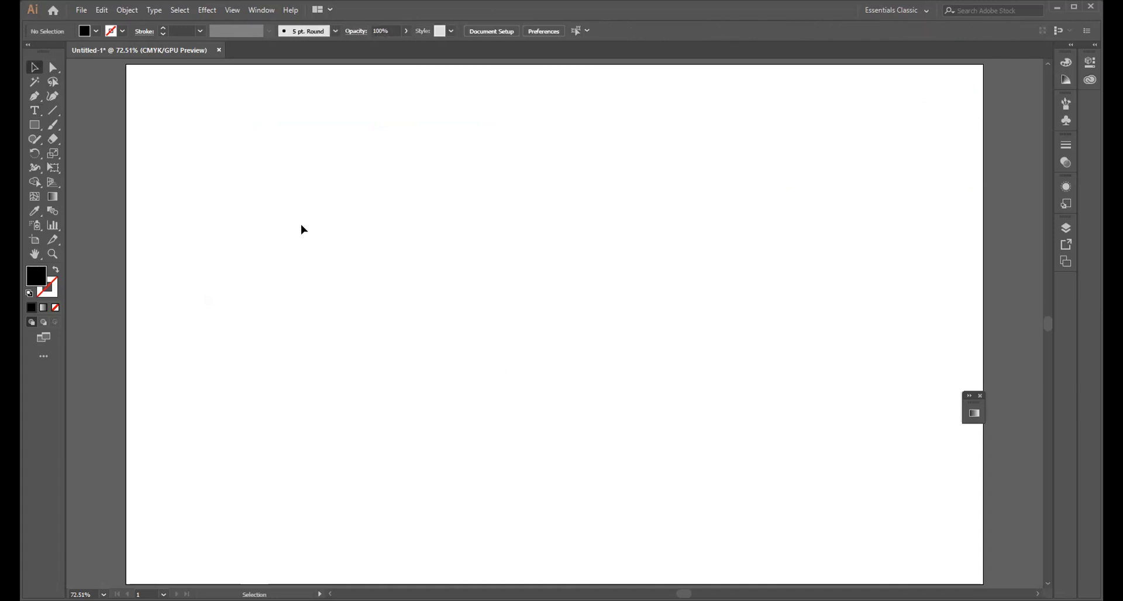
pyautogui.click(35, 112)
pyautogui.click(40, 113)
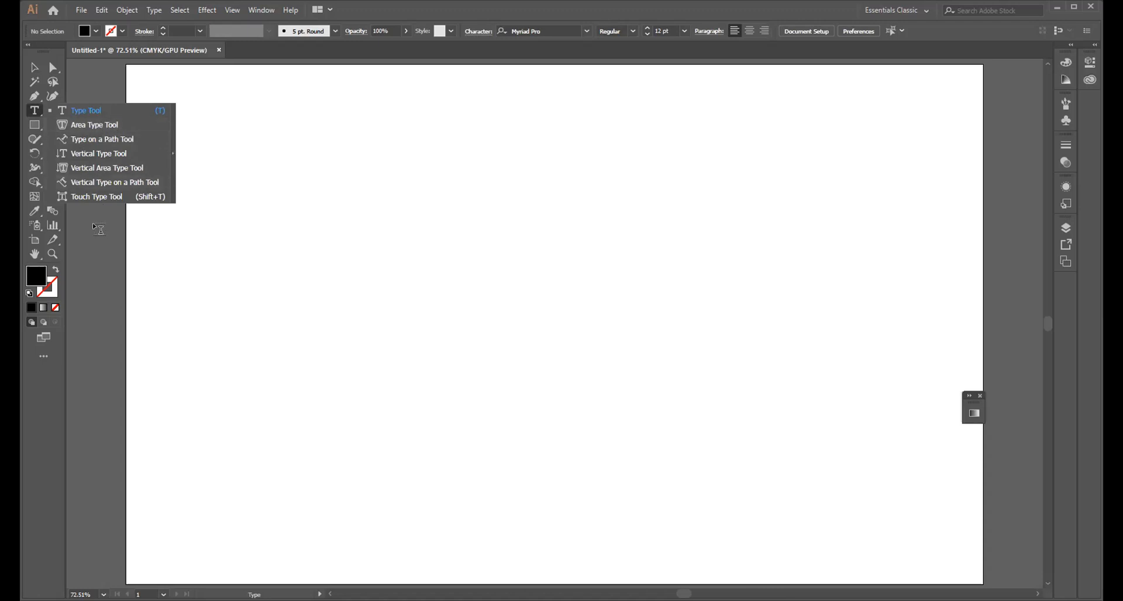
# - Draw an ellipse about 308 by 486 pt on the artboard's left half and swap its fill and stroke, leaving a black outline
pyautogui.click(34, 123)
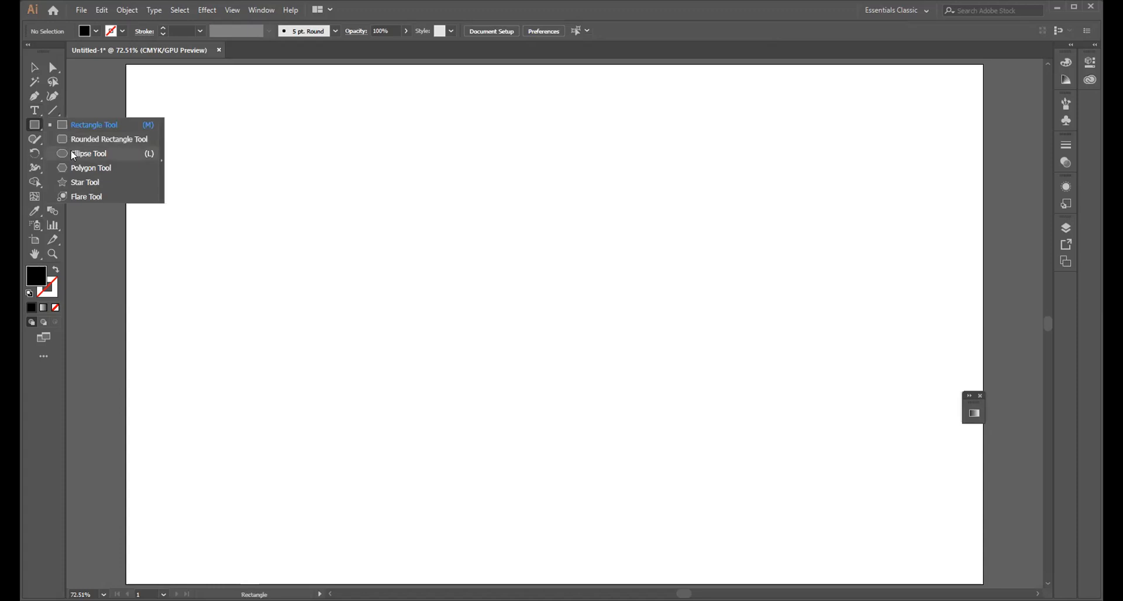
pyautogui.click(73, 154)
pyautogui.moveTo(204, 123); pyautogui.dragTo(466, 536)
pyautogui.click(55, 270)
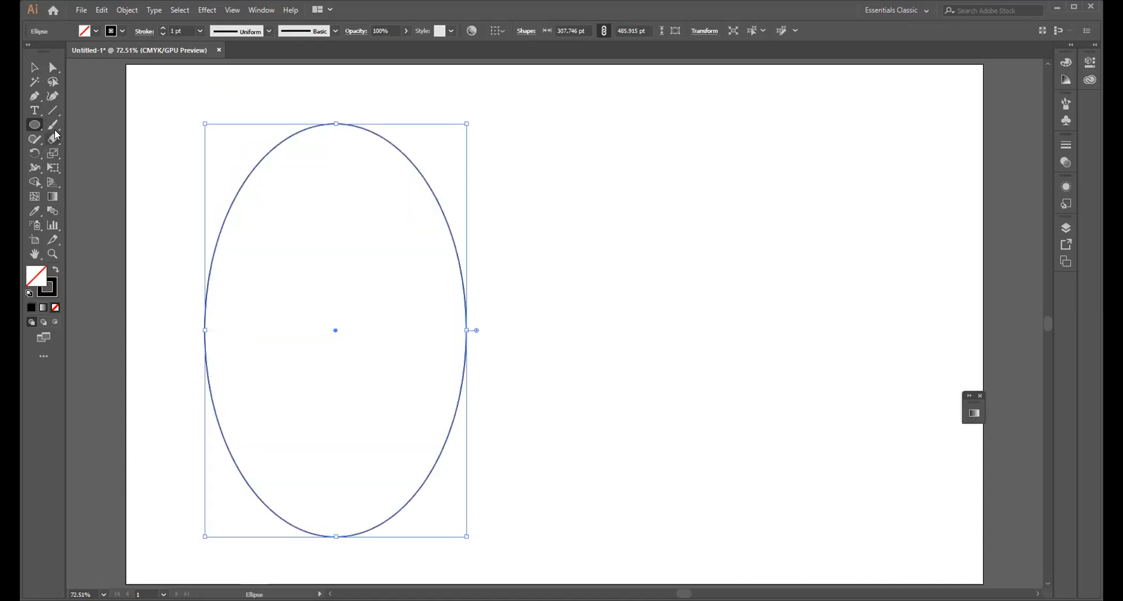
# - Fill the ellipse with placeholder text using the Area Type tool and deselect it
pyautogui.click(37, 114)
pyautogui.moveTo(37, 114); pyautogui.dragTo(80, 131)
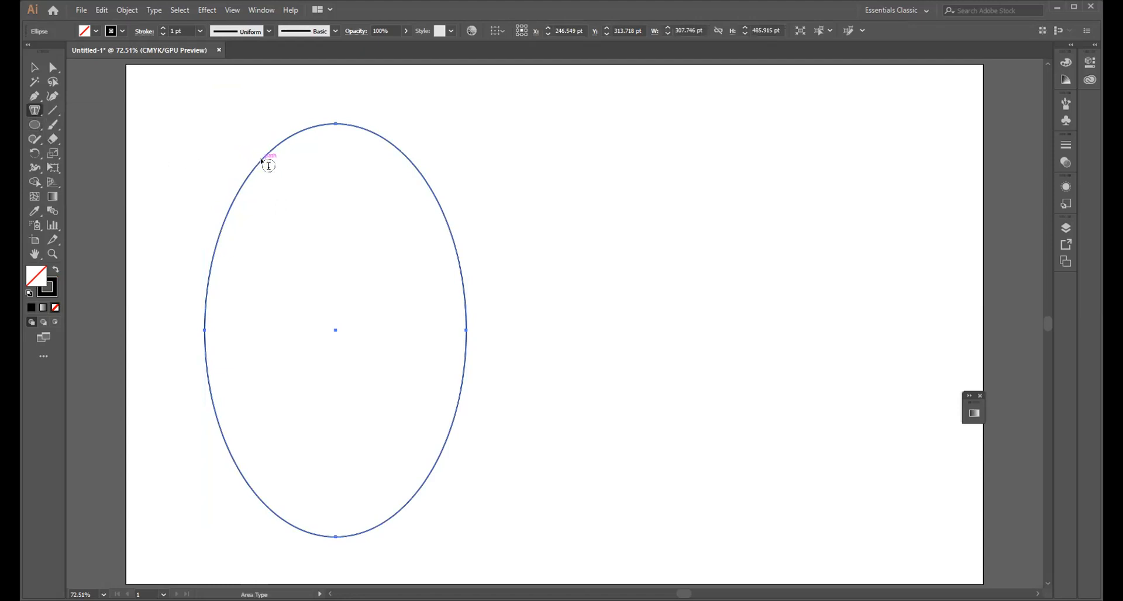
pyautogui.click(262, 159)
pyautogui.click(34, 67)
pyautogui.click(204, 205)
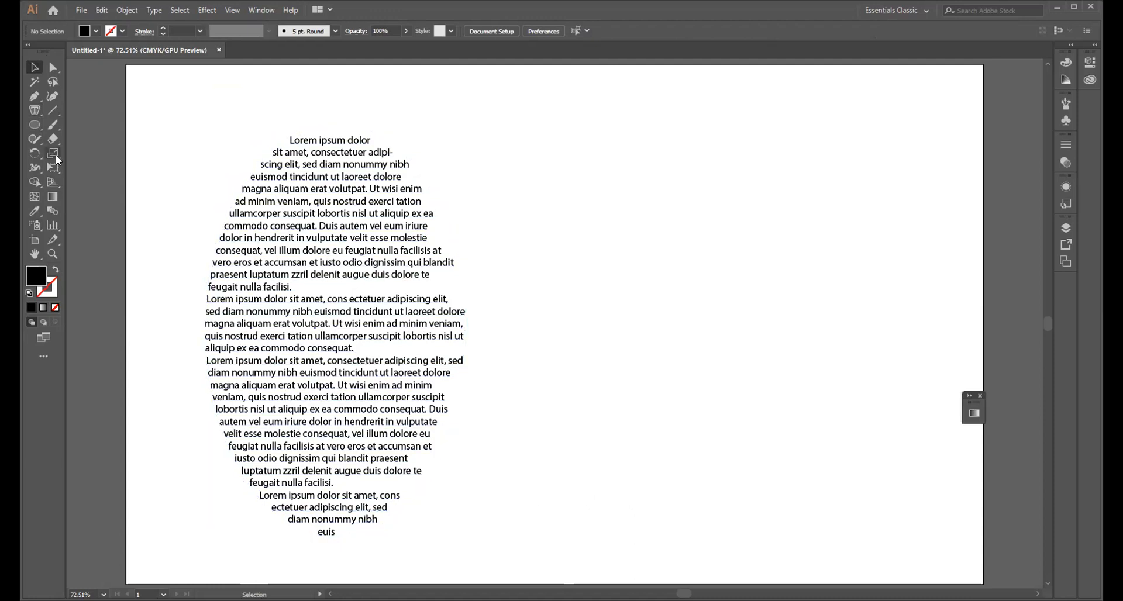
# - Create an octagon about 320 pt wide on the artboard's right half, with a black outline and no fill
pyautogui.click(36, 127)
pyautogui.click(37, 128)
pyautogui.click(740, 359)
pyautogui.click(541, 304)
pyautogui.click(534, 333)
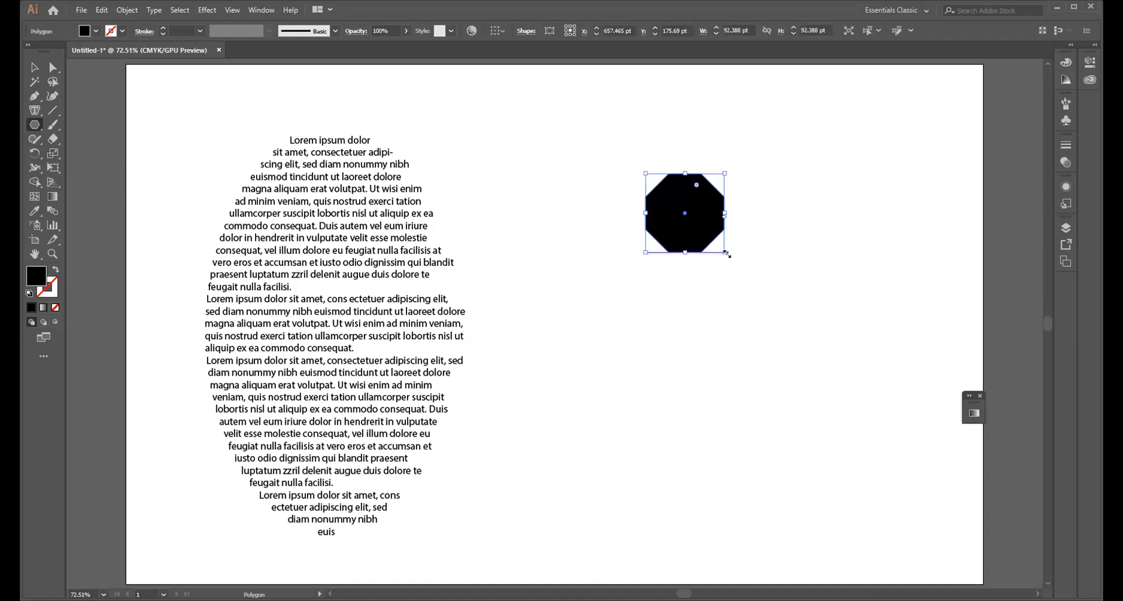
pyautogui.moveTo(725, 253); pyautogui.dragTo(917, 448)
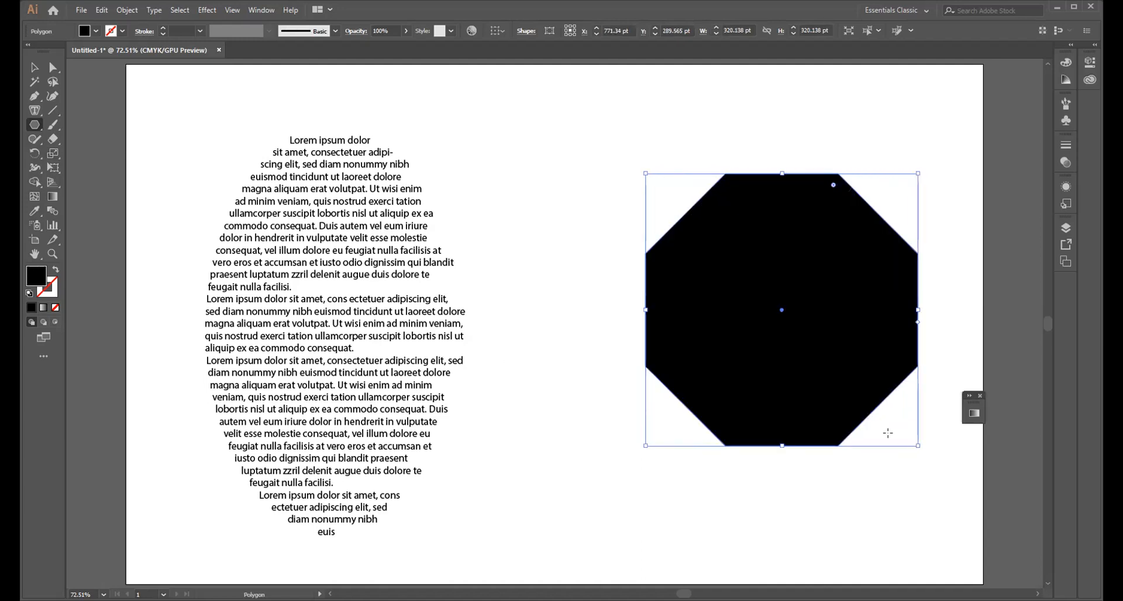
pyautogui.click(55, 270)
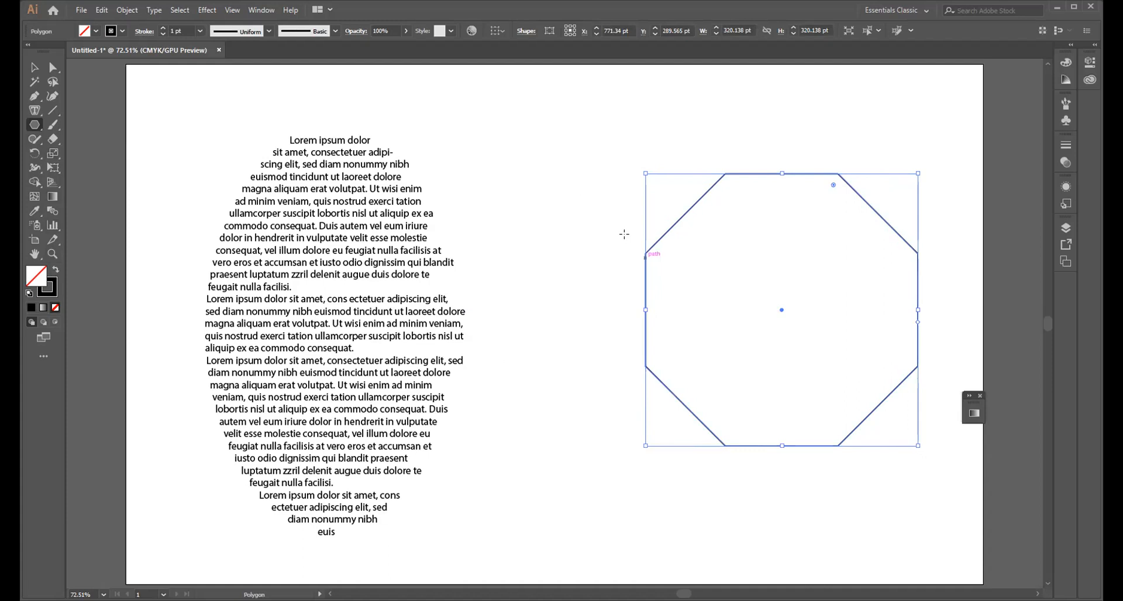
pyautogui.click(34, 67)
pyautogui.click(293, 99)
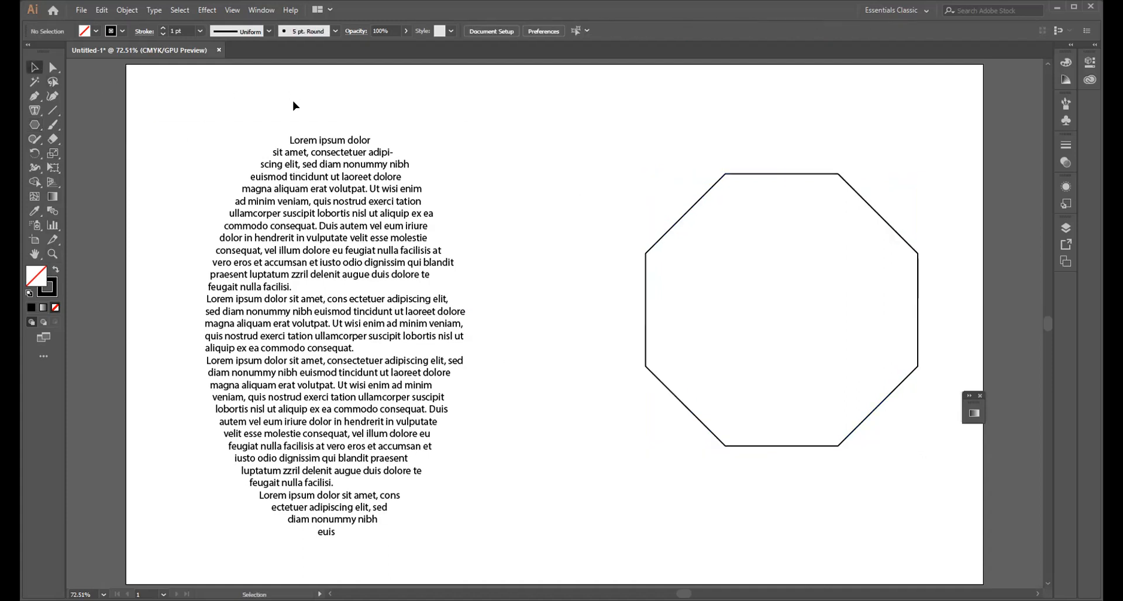
# - Fill the octagon with placeholder area type and move it to the artboard's upper-right corner
pyautogui.click(34, 111)
pyautogui.moveTo(34, 110); pyautogui.dragTo(99, 131)
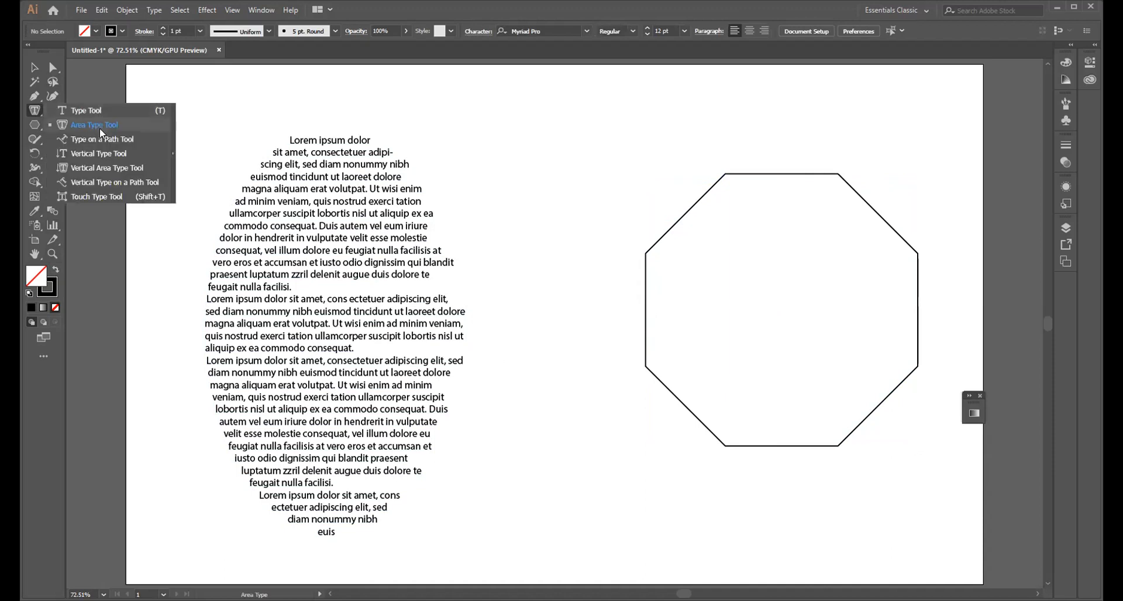
pyautogui.click(741, 175)
pyautogui.click(33, 69)
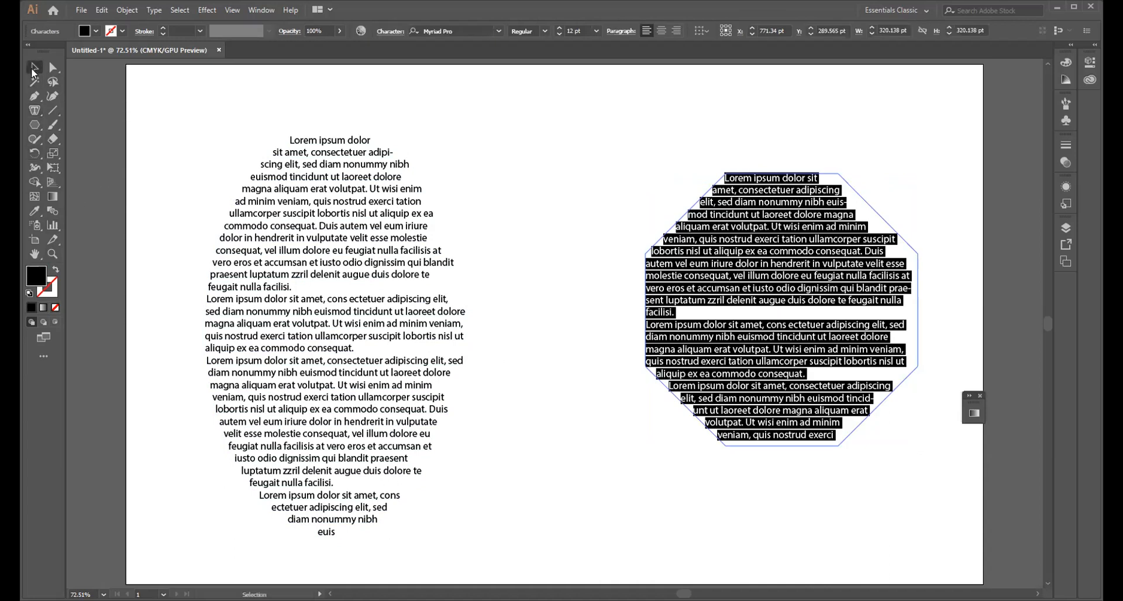
pyautogui.click(200, 90)
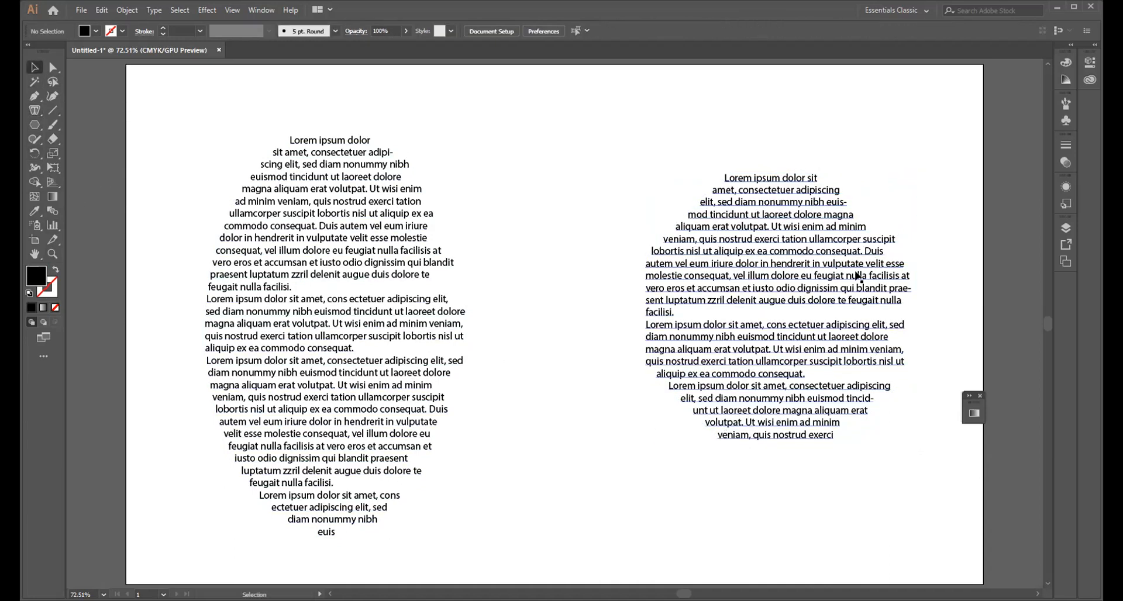
pyautogui.moveTo(783, 372); pyautogui.dragTo(841, 279)
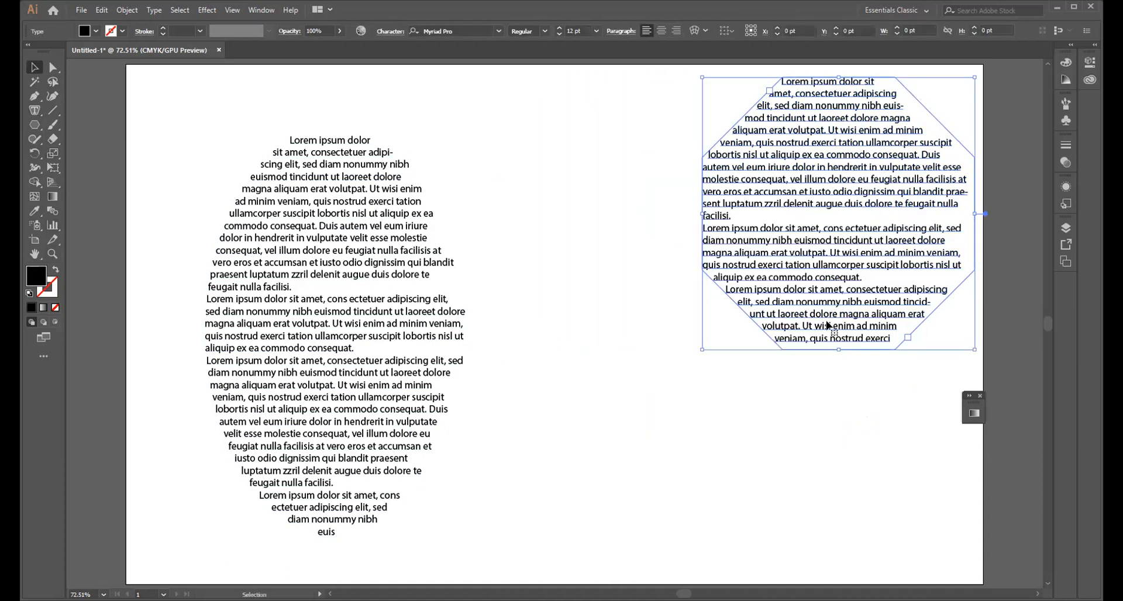
# - Draw a five-pointed star about 315 by 304 pt low between the two text shapes, with a black outline and no fill
pyautogui.click(35, 126)
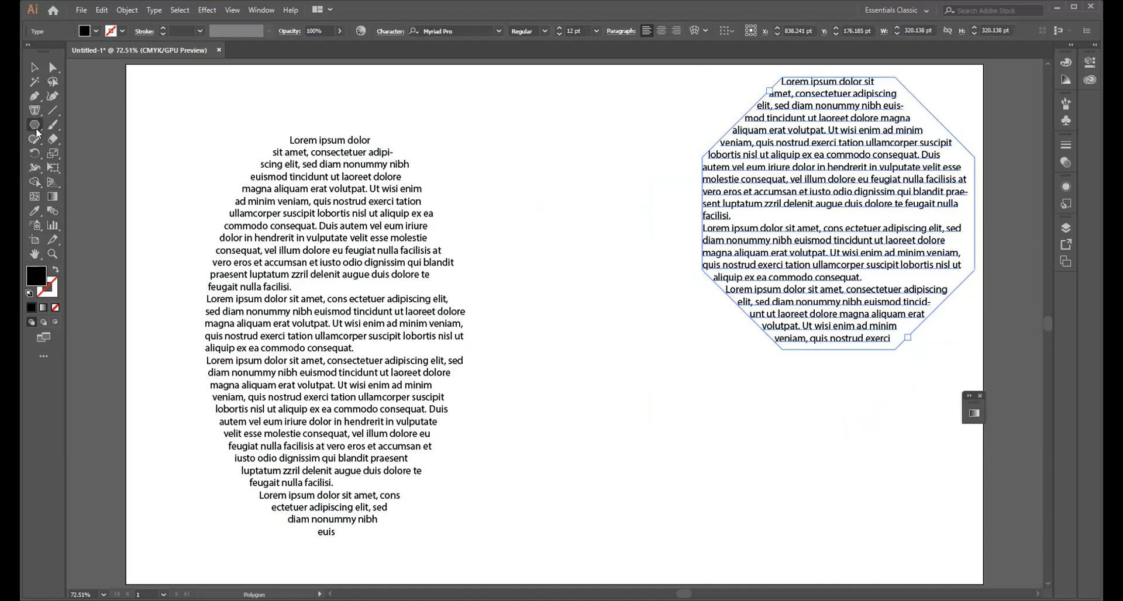
pyautogui.moveTo(36, 133); pyautogui.dragTo(90, 186)
pyautogui.moveTo(608, 362); pyautogui.dragTo(684, 477)
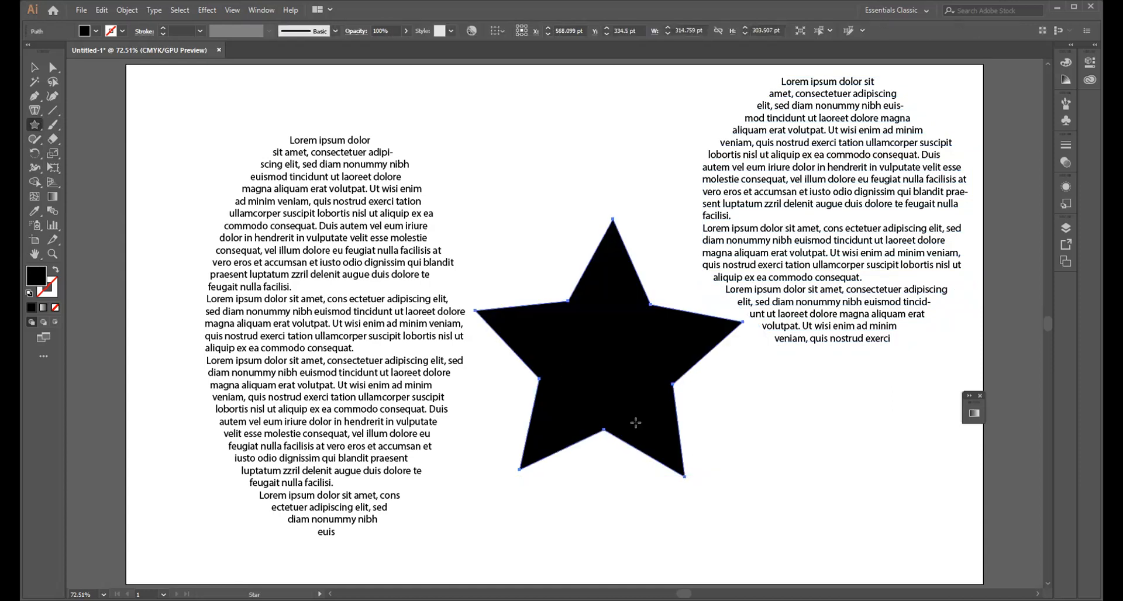
pyautogui.click(35, 68)
pyautogui.moveTo(578, 386); pyautogui.dragTo(601, 465)
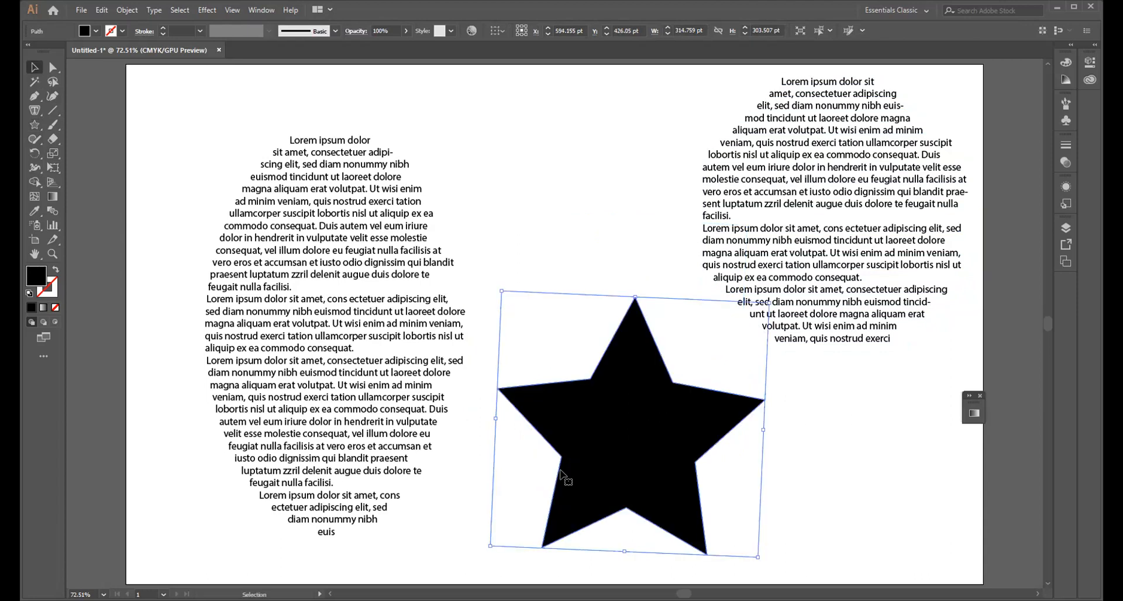
pyautogui.click(55, 269)
# - Fill the star with placeholder text using the Area Type tool and deselect it
pyautogui.click(32, 111)
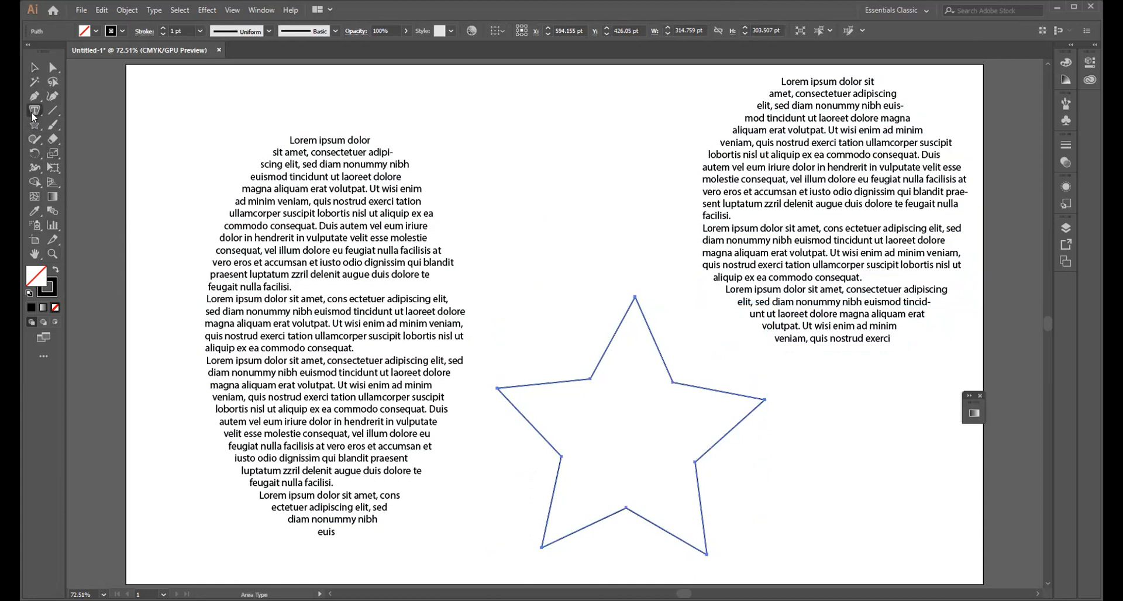
pyautogui.click(675, 378)
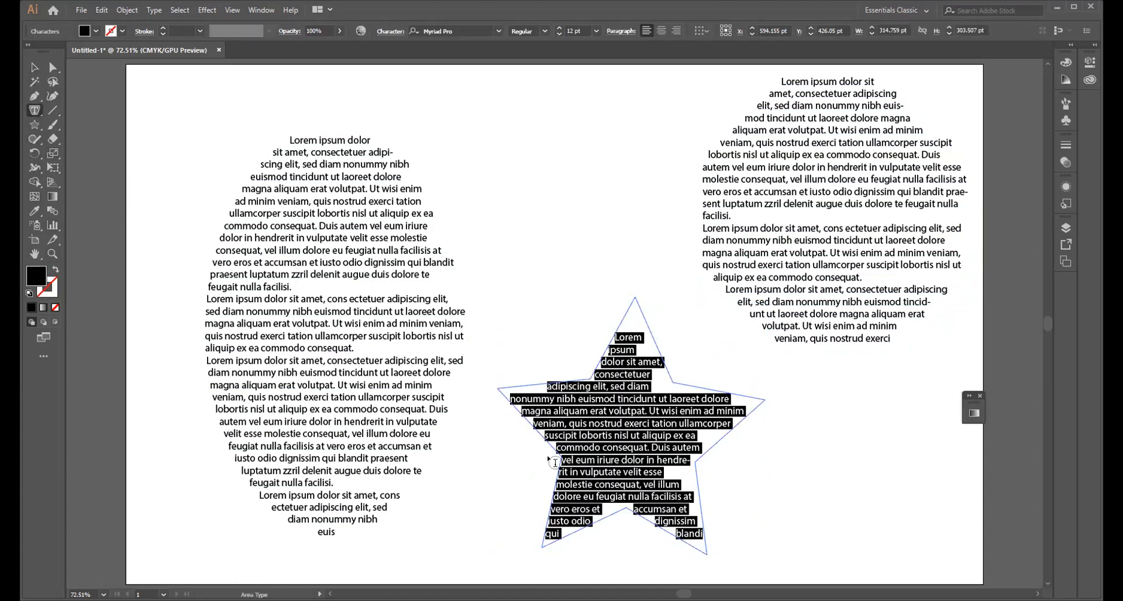
pyautogui.click(34, 68)
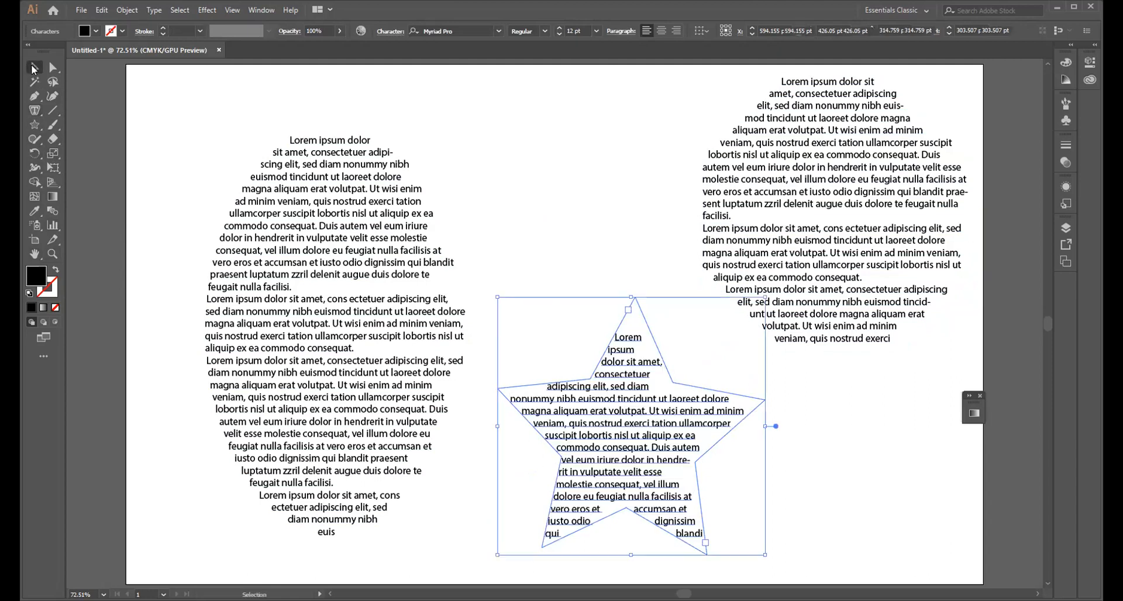
pyautogui.click(212, 110)
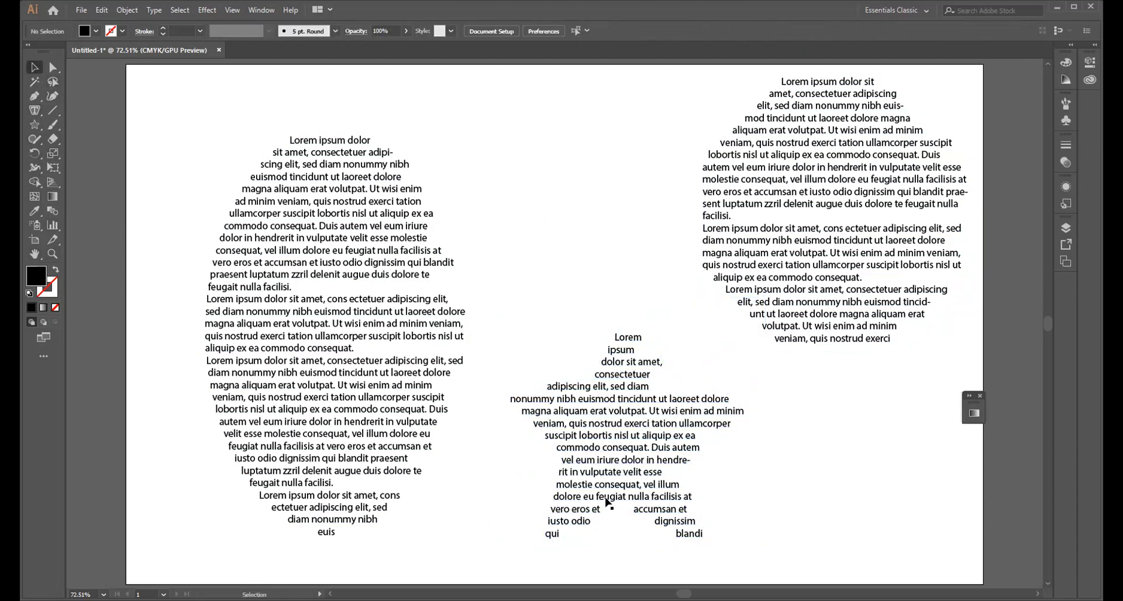
# - Try right alignment on the star's area text, finish with the paragraph centred, and deselect it
pyautogui.click(638, 472)
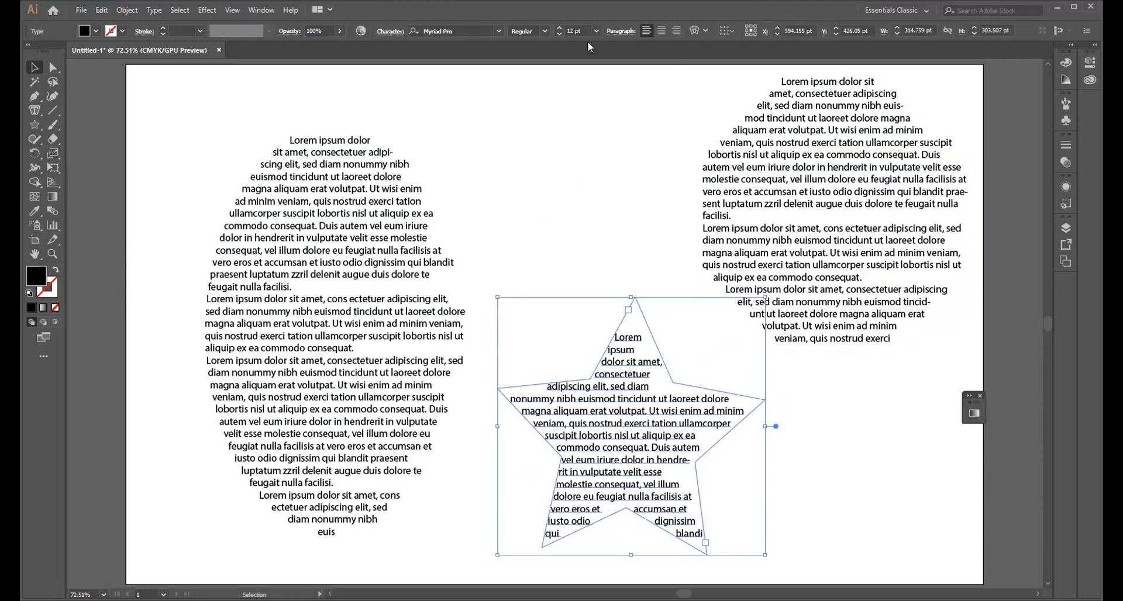
pyautogui.click(663, 29)
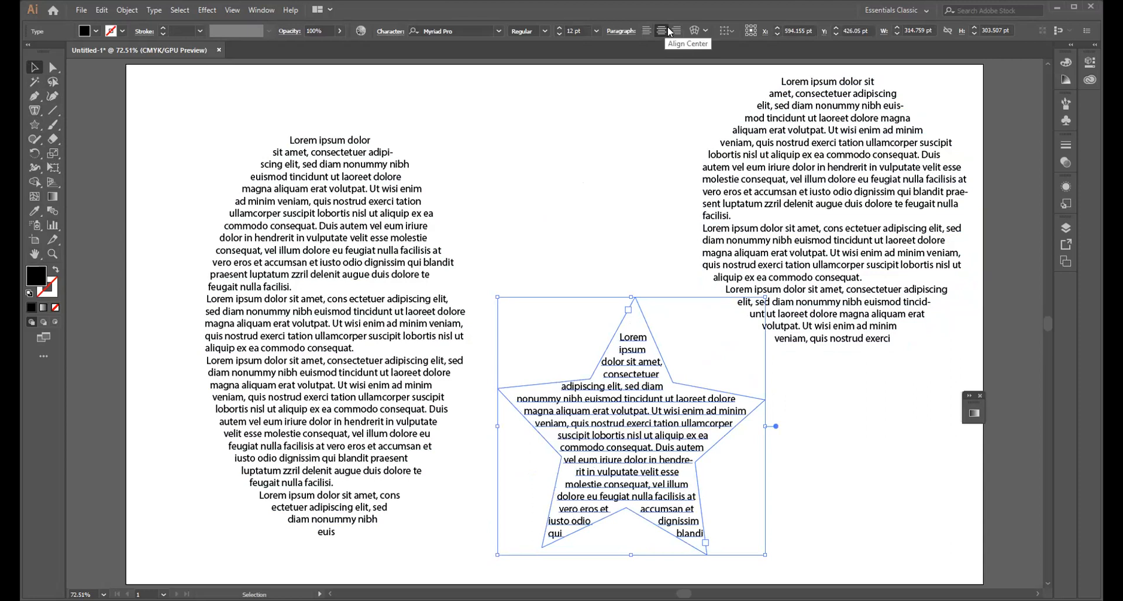
pyautogui.click(676, 33)
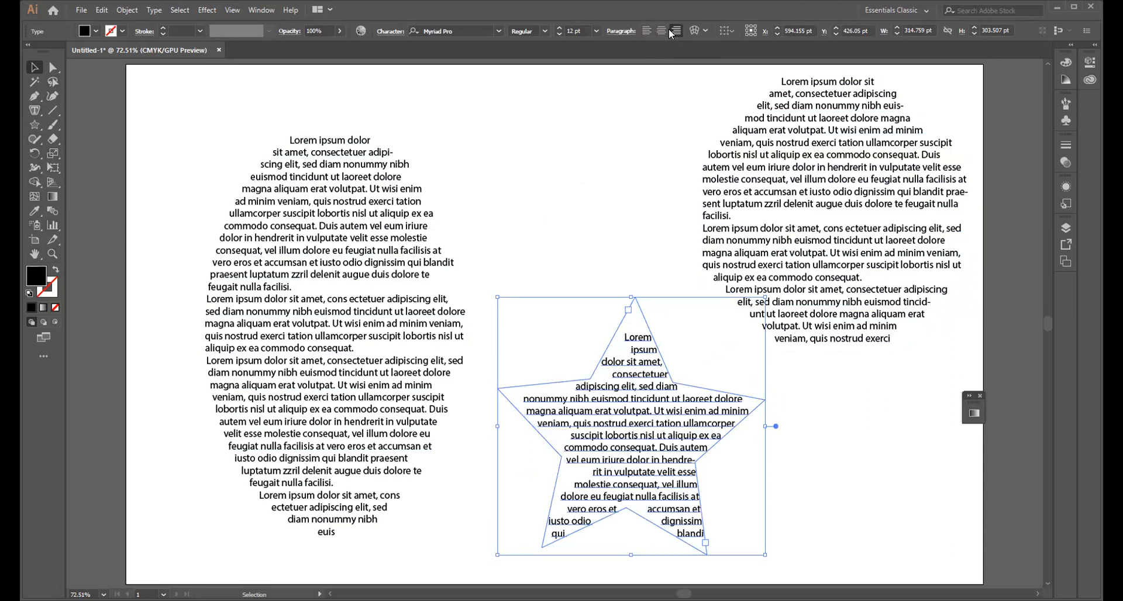
pyautogui.click(647, 30)
pyautogui.click(659, 32)
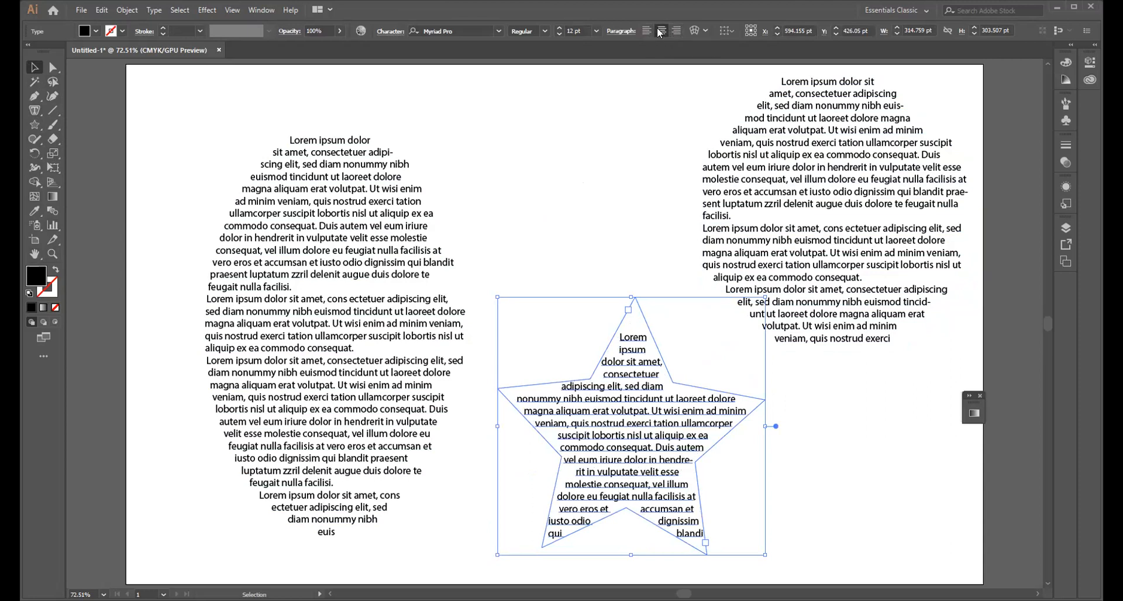
pyautogui.click(525, 319)
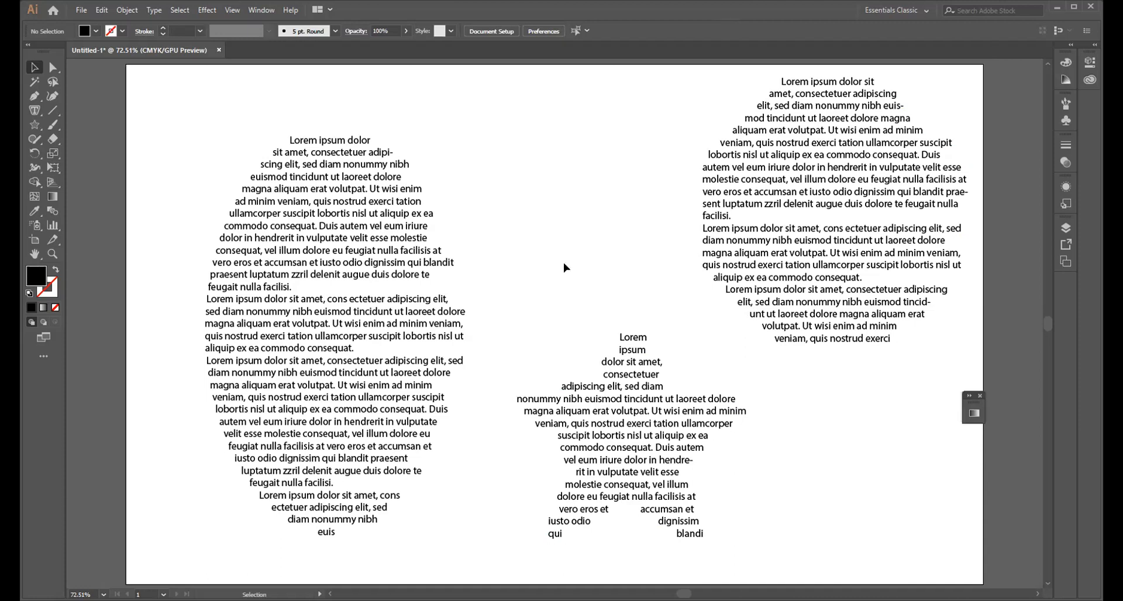
# - Export the artwork to the Downloads folder as a JPEG named tt1, accepting the JPEG options
pyautogui.click(77, 10)
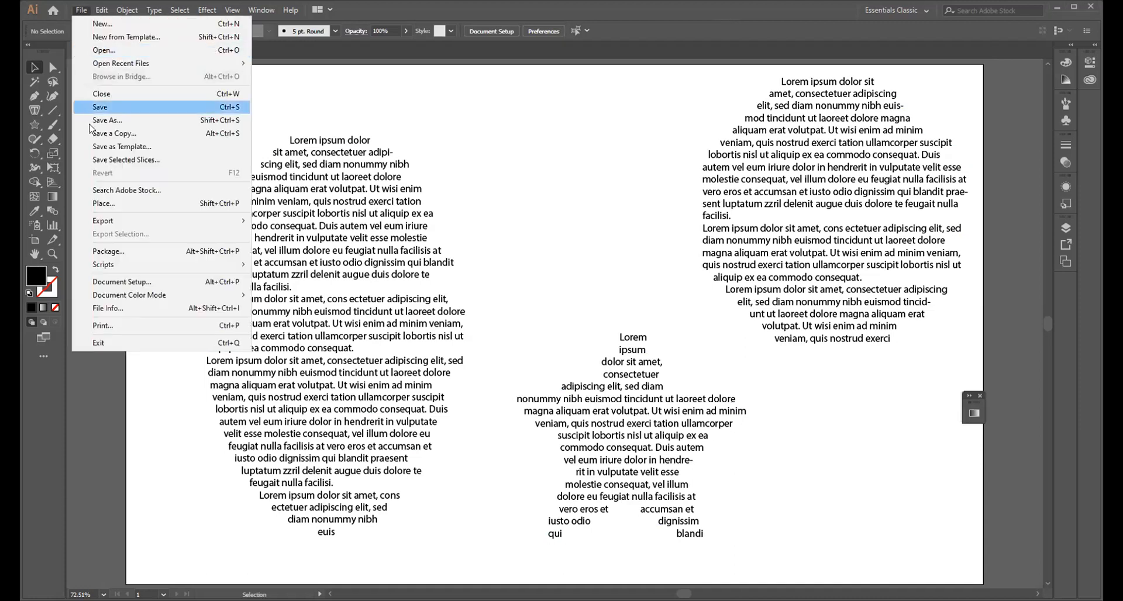
pyautogui.moveTo(113, 224)
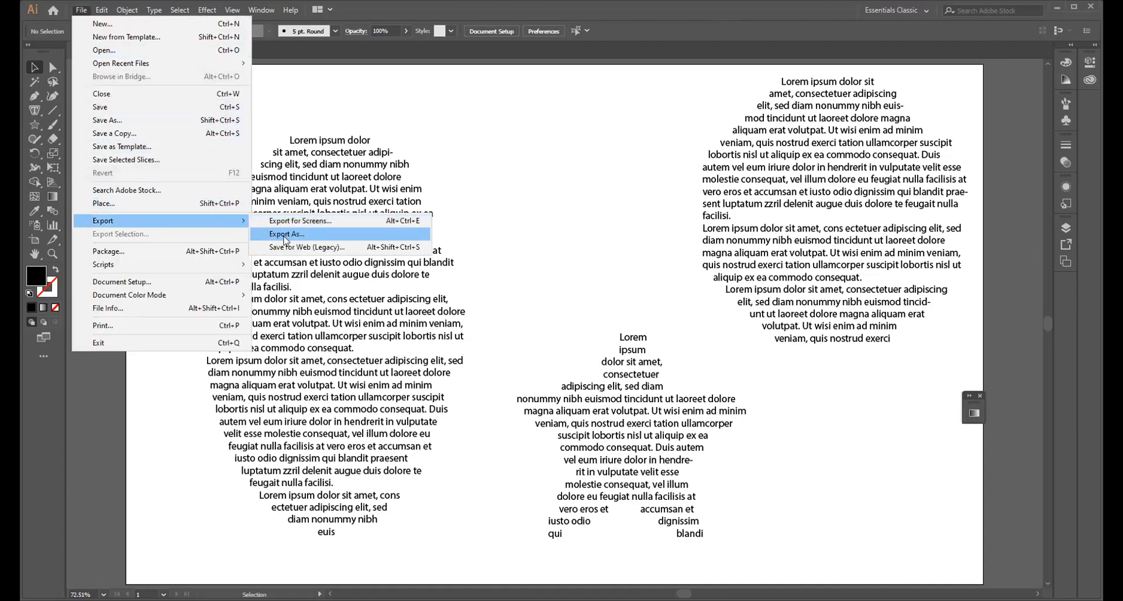
pyautogui.click(283, 236)
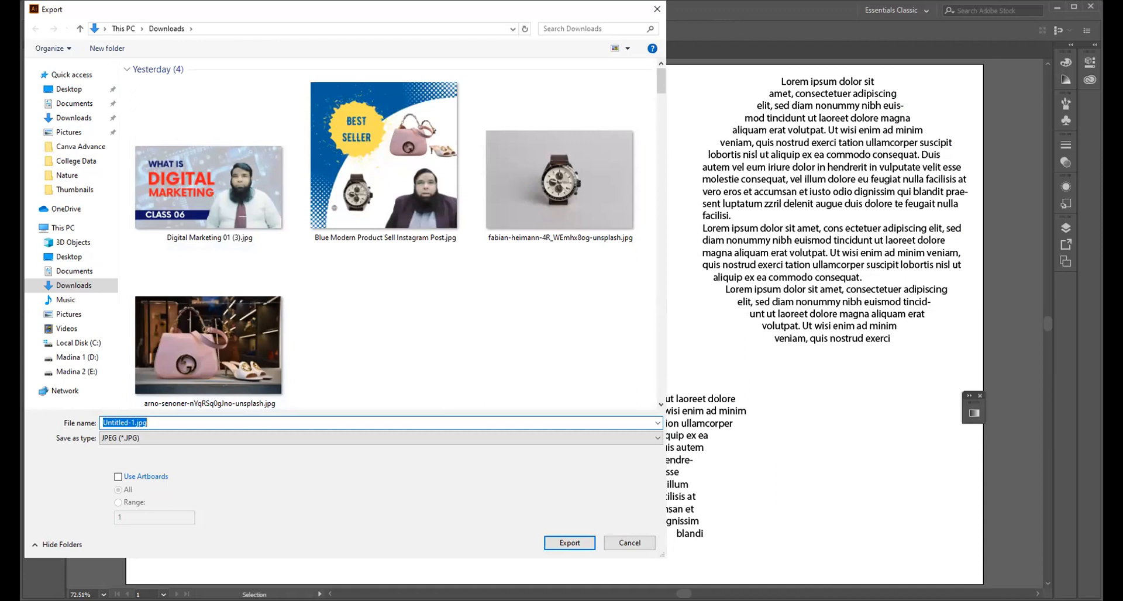
pyautogui.write('t11')
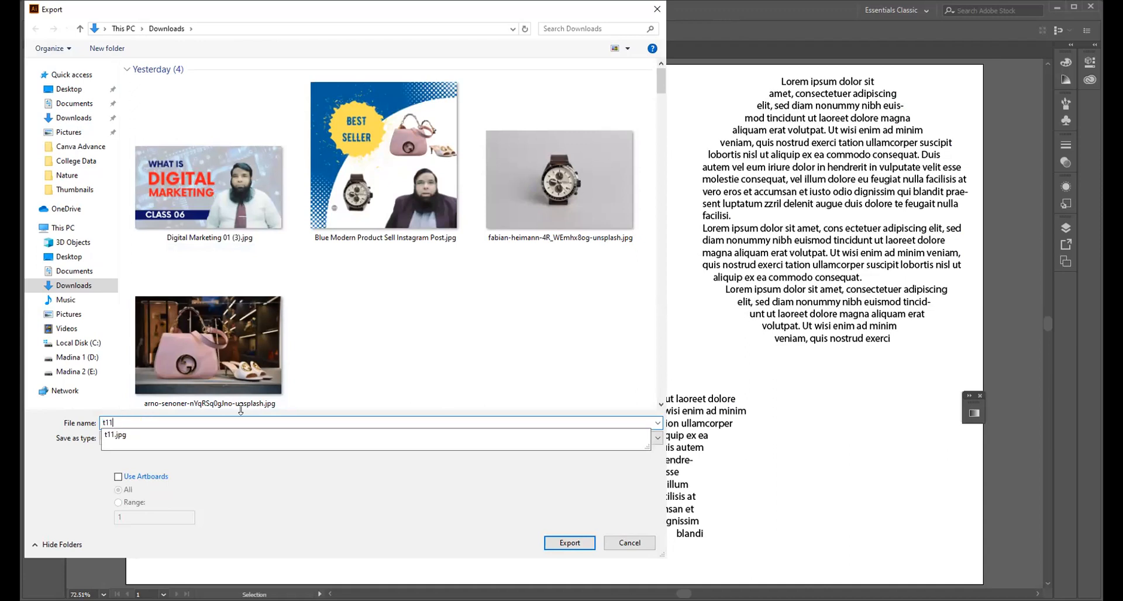
pyautogui.press('BackSpace')
pyautogui.press('BackSpace')
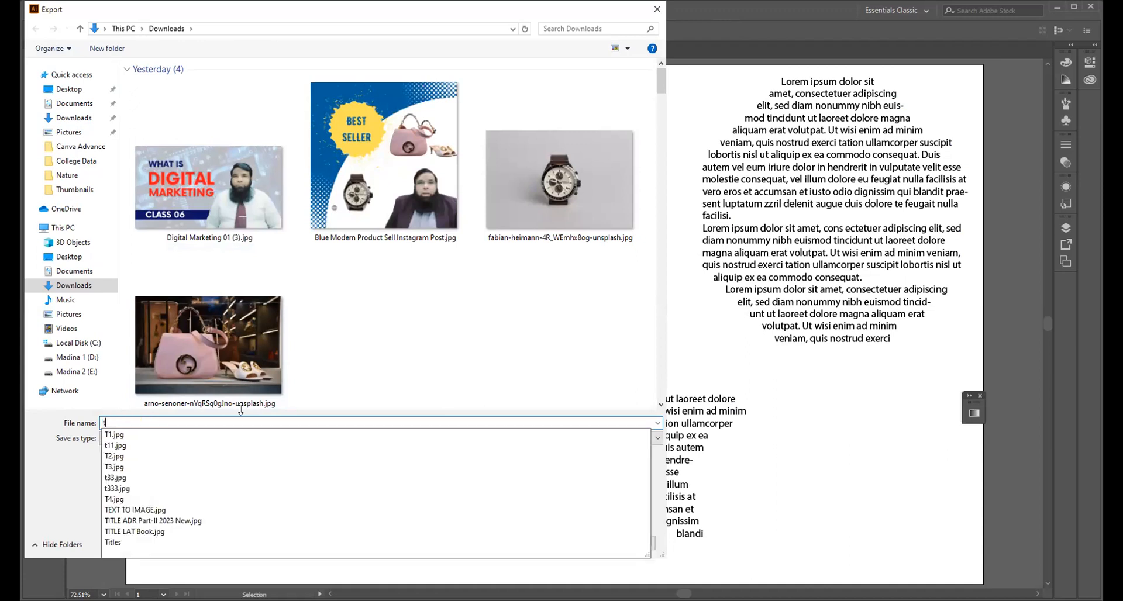
pyautogui.write('t1')
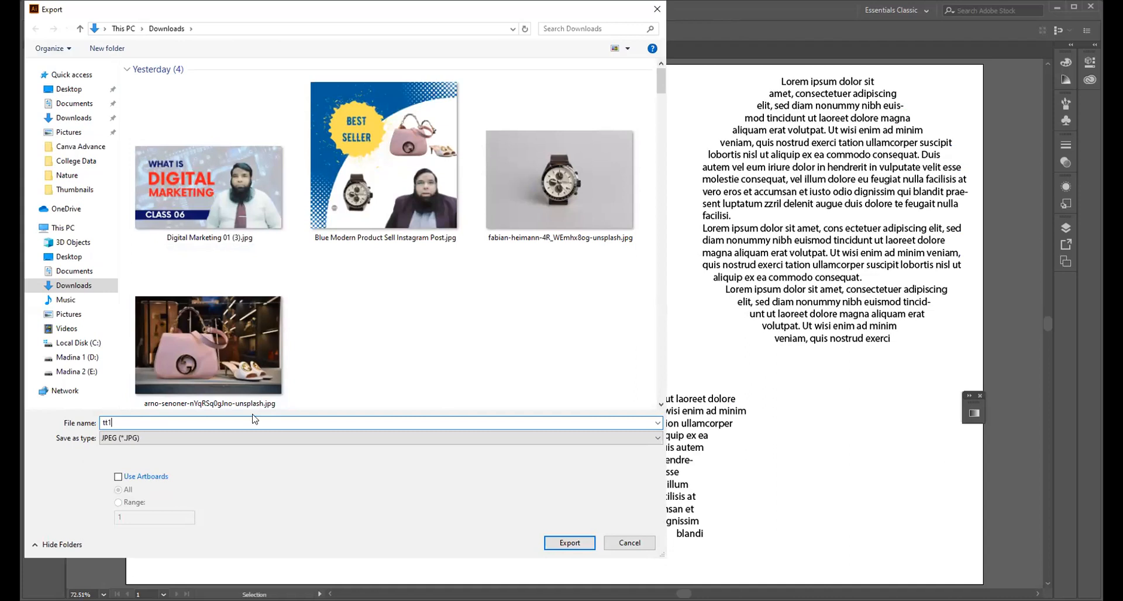
pyautogui.click(560, 543)
pyautogui.click(611, 477)
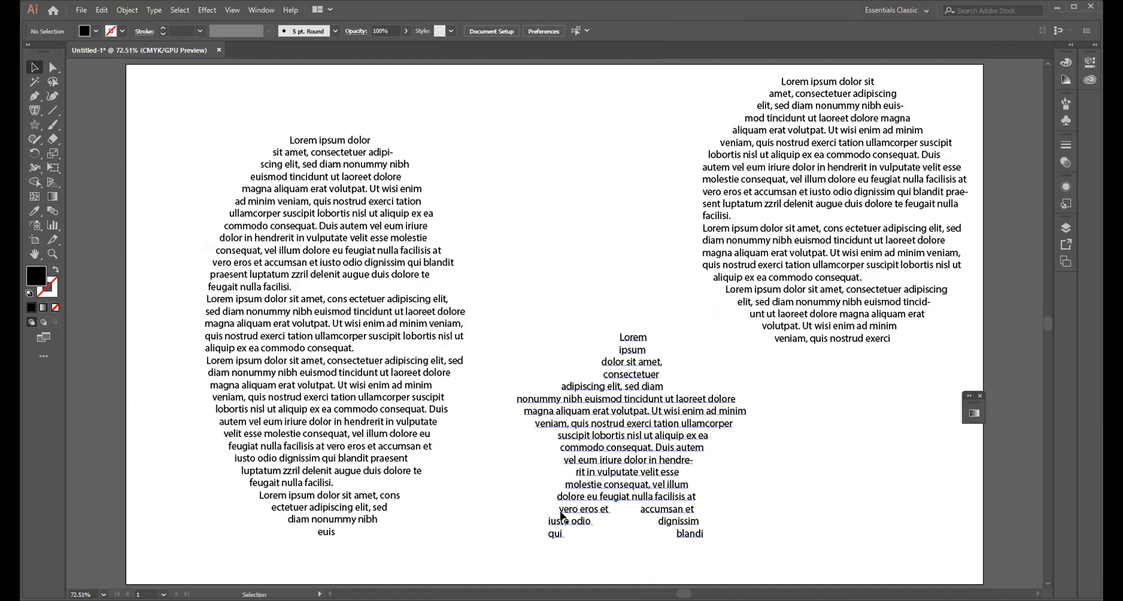
# - Delete all three text shapes from the artboard
pyautogui.hotkey('ctrl', 'a')
pyautogui.press('Delete')
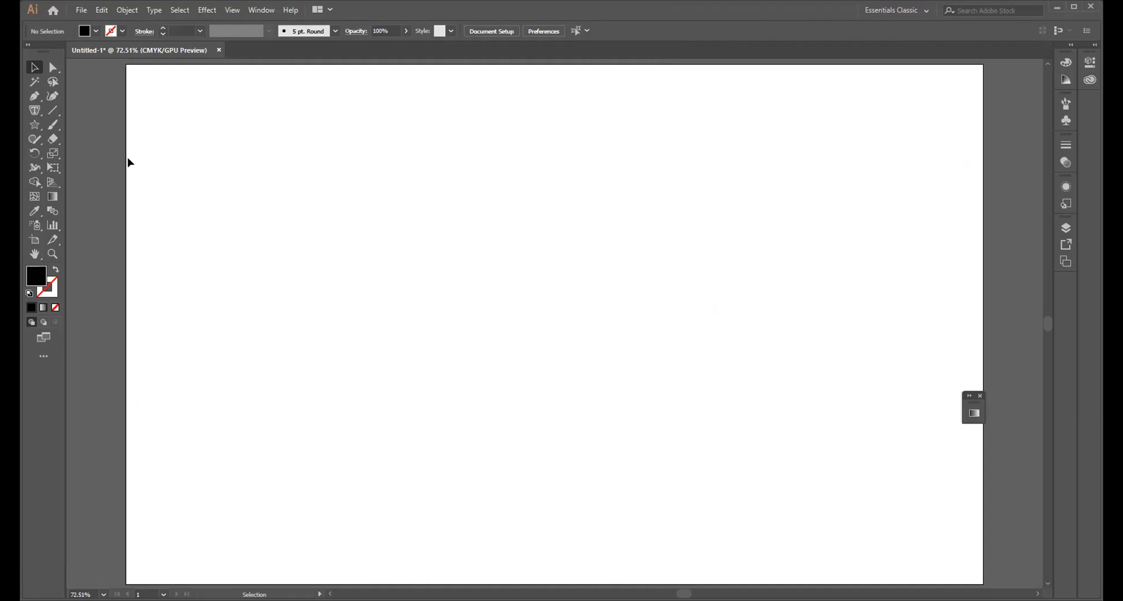
pyautogui.click(32, 111)
pyautogui.click(32, 112)
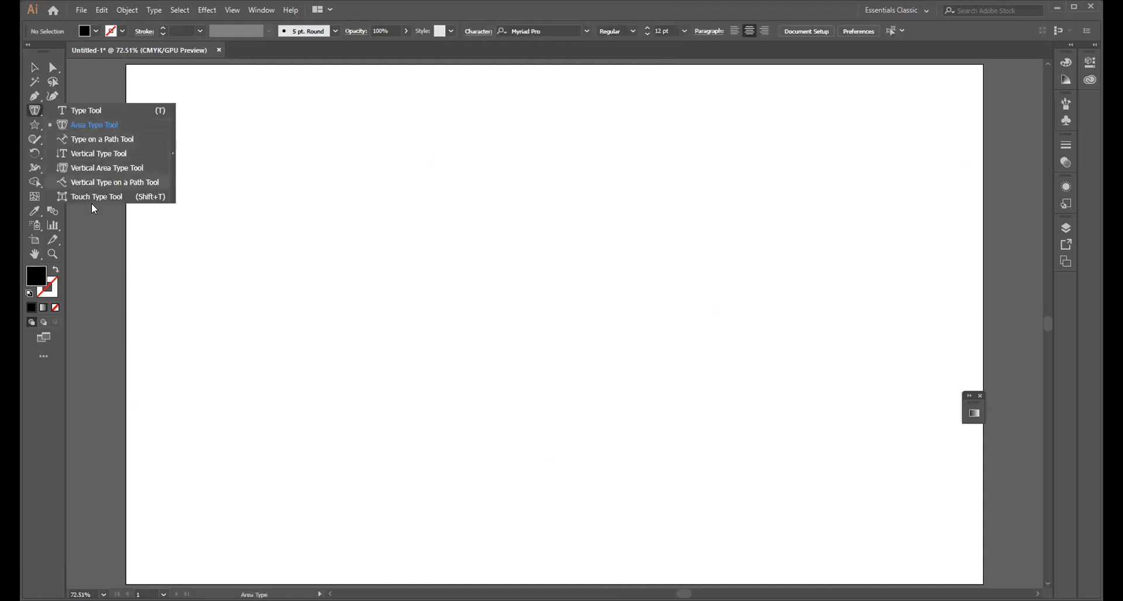
pyautogui.click(33, 69)
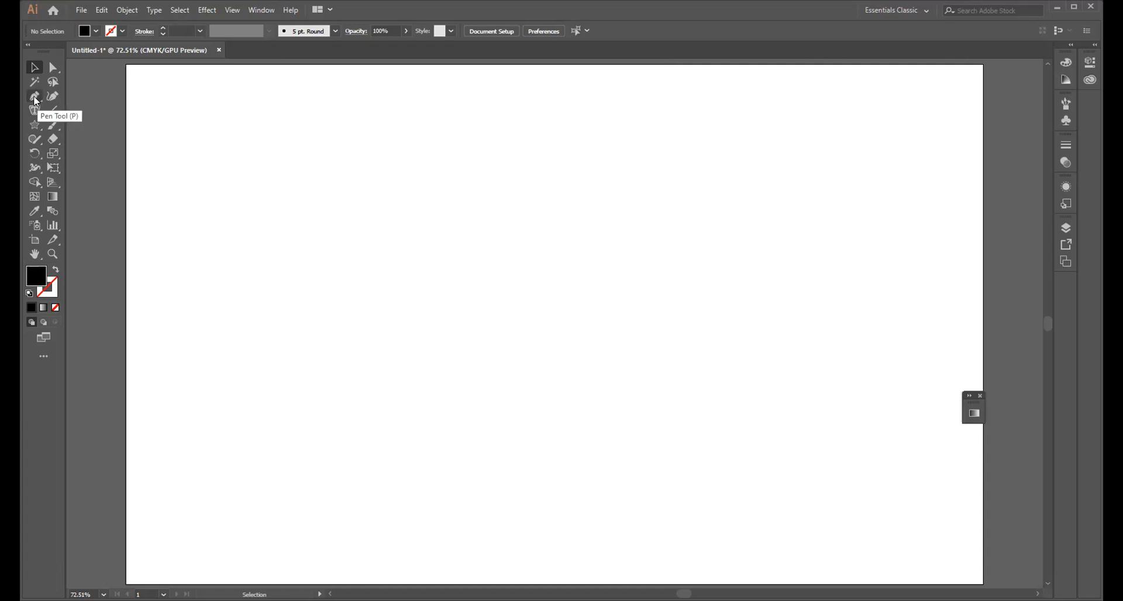
# - Draw an open S-shaped curve about 747 by 113 pt across the artboard's middle with the Pen tool, with a black stroke and no fill
pyautogui.click(34, 97)
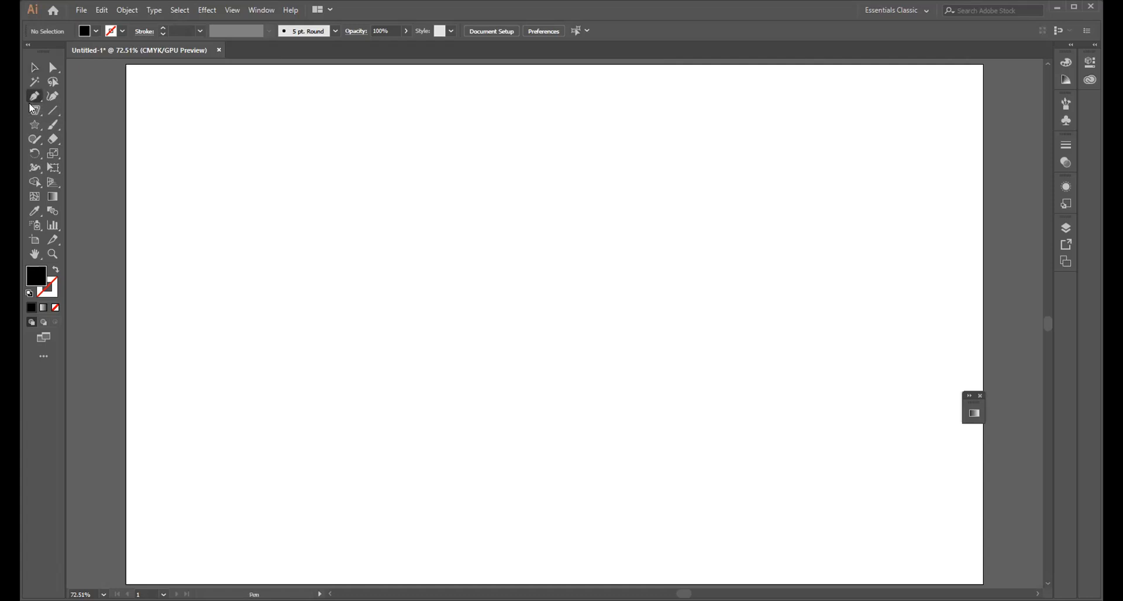
pyautogui.click(203, 327)
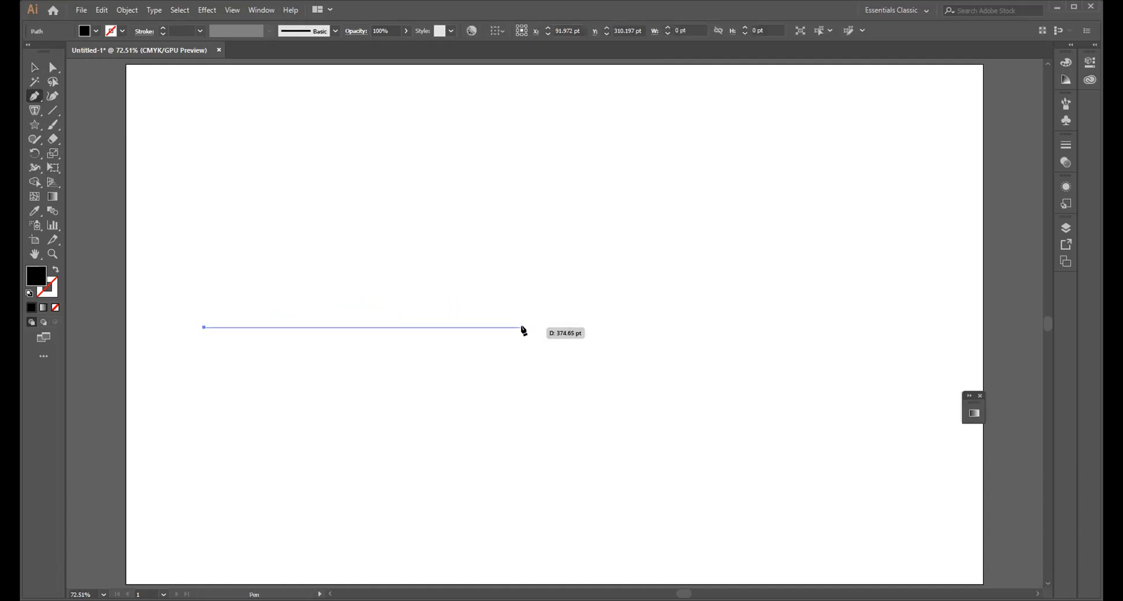
pyautogui.moveTo(524, 328); pyautogui.dragTo(705, 448)
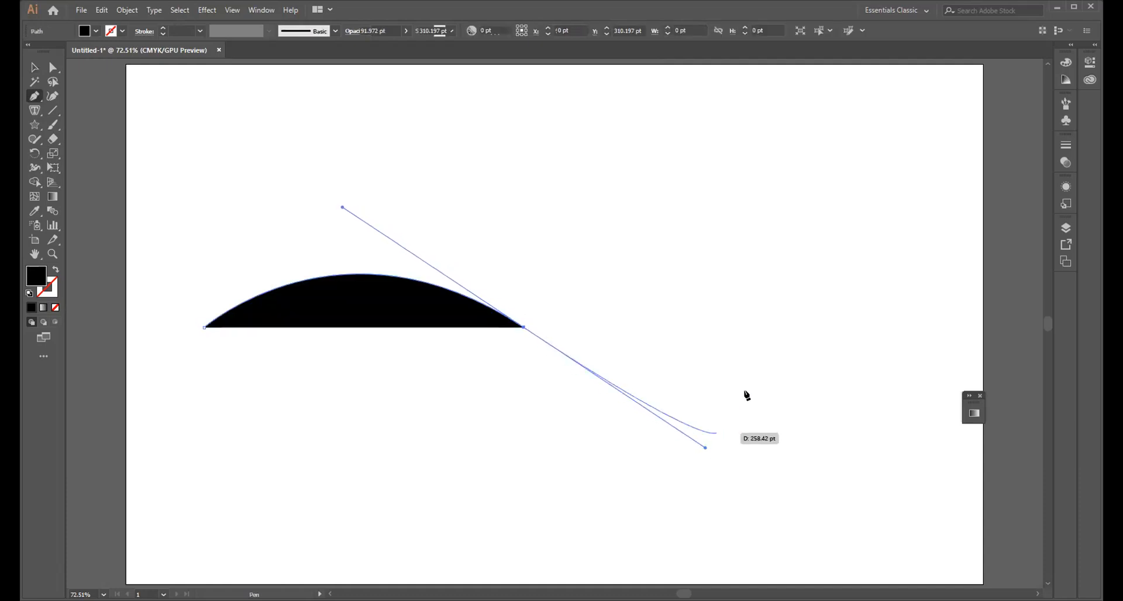
pyautogui.click(839, 274)
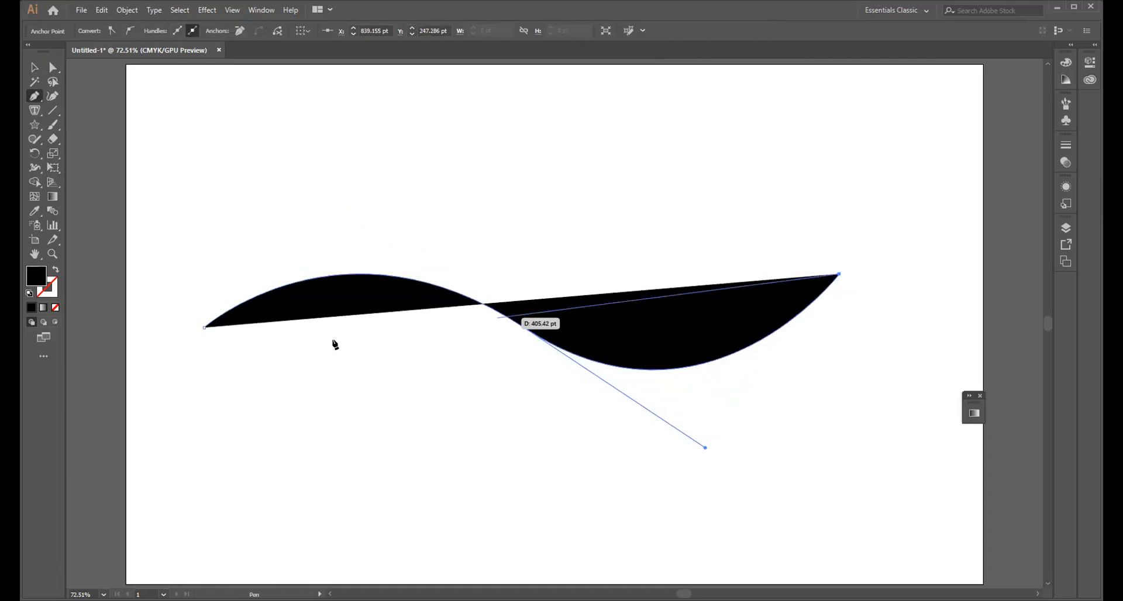
pyautogui.click(56, 269)
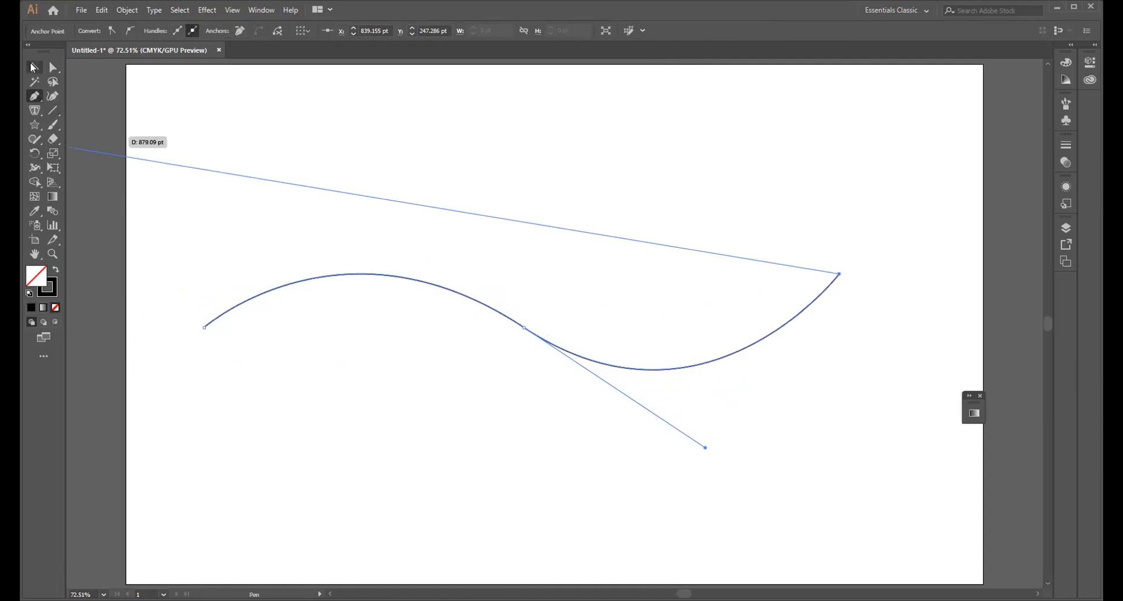
pyautogui.press('v')
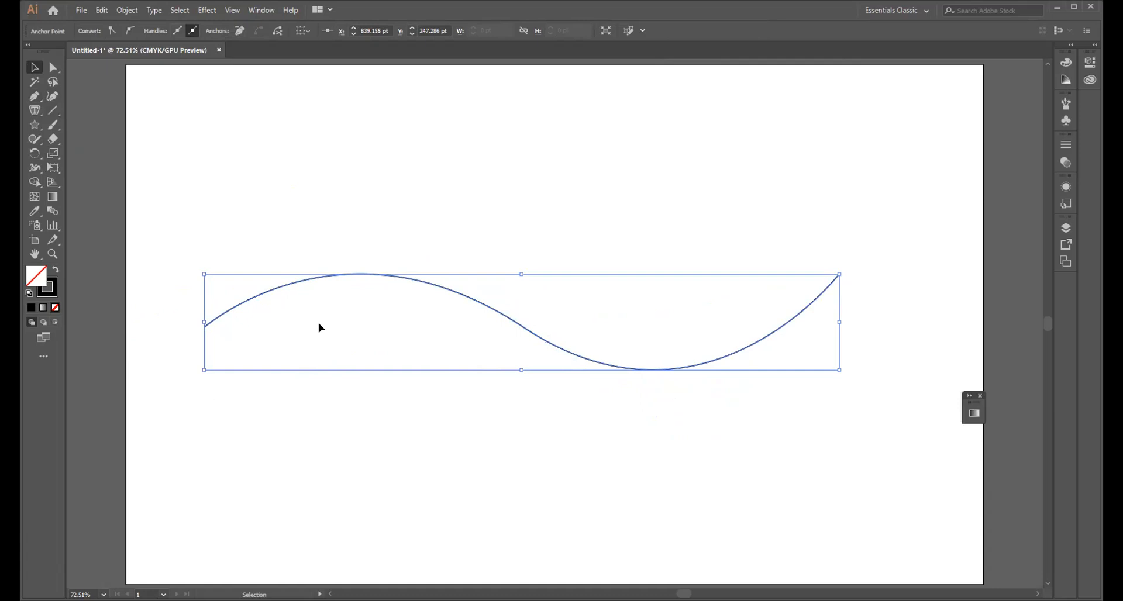
# - Place placeholder text along the S-shaped curve with the Type on a Path tool, starting a little inside its left end
pyautogui.moveTo(38, 109); pyautogui.dragTo(103, 139)
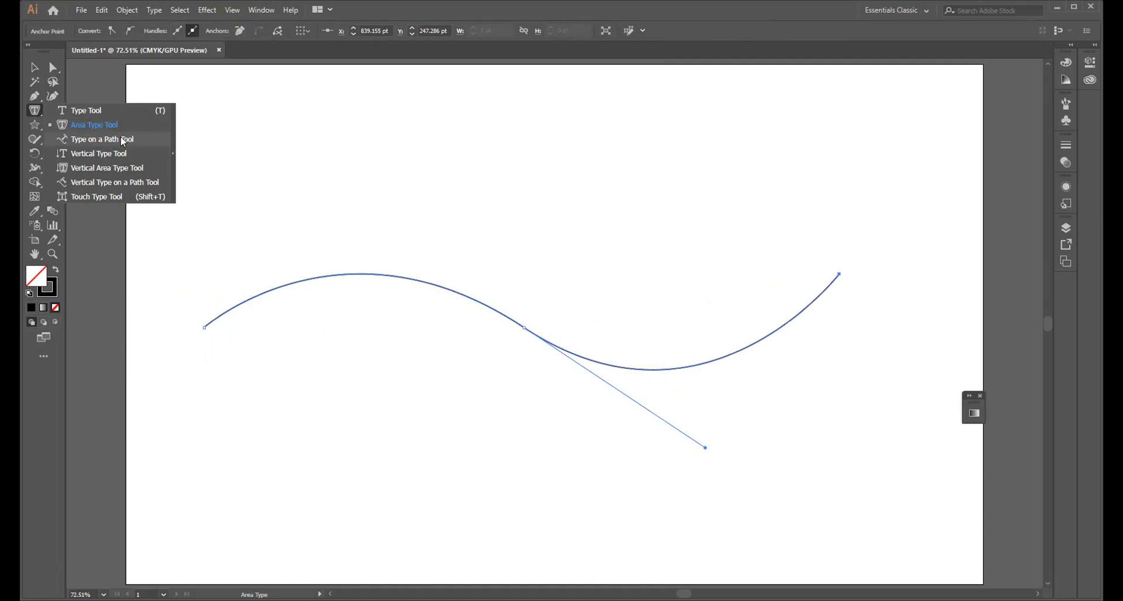
pyautogui.moveTo(123, 141); pyautogui.dragTo(121, 140)
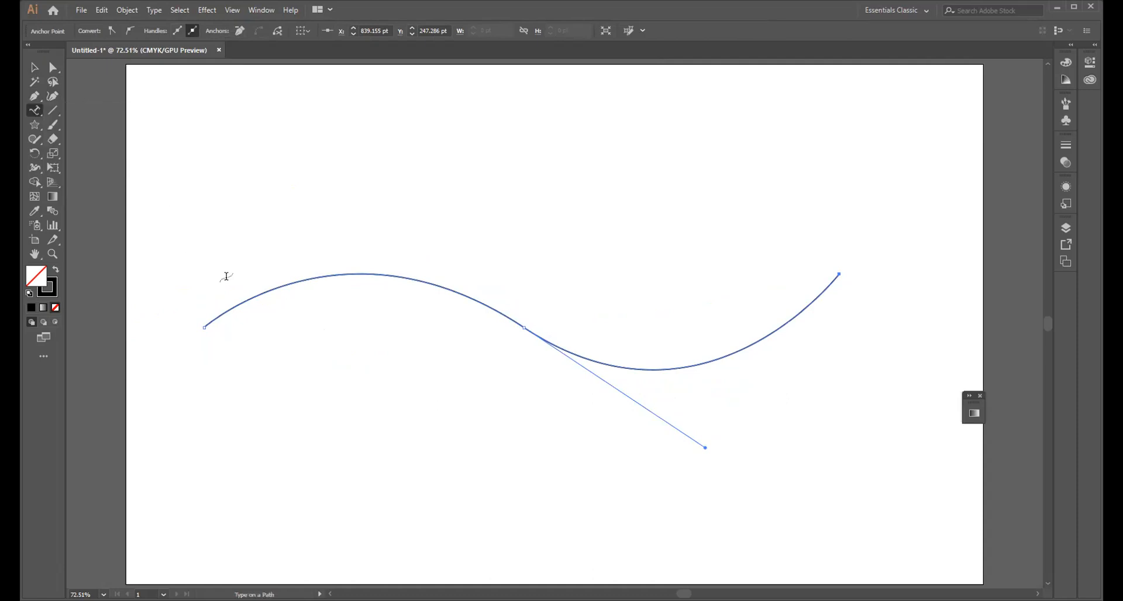
pyautogui.click(255, 294)
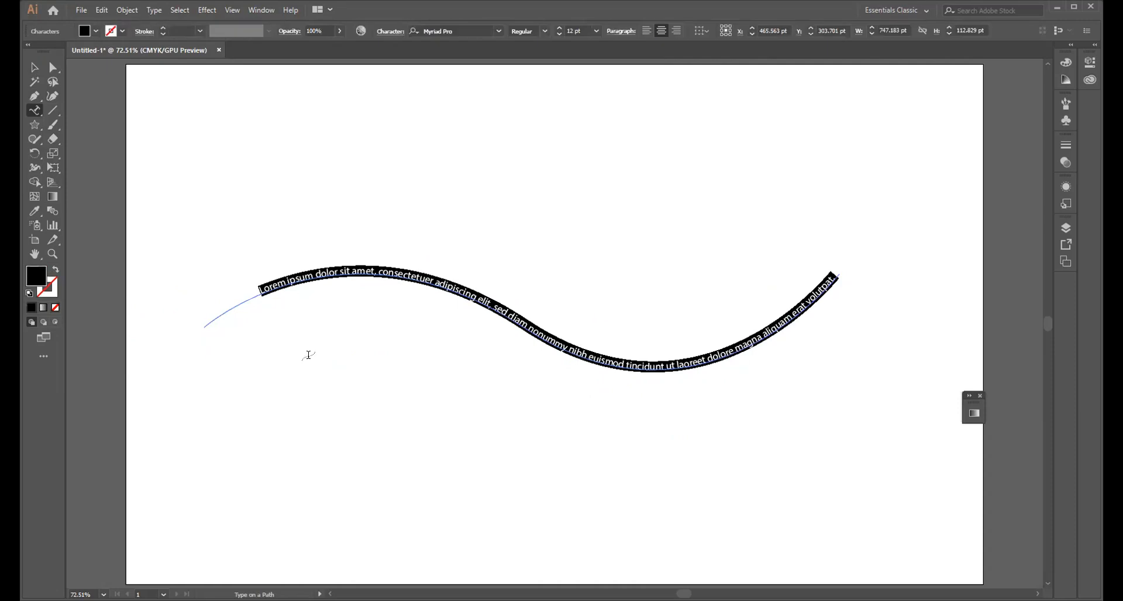
# - Extend the path text's start bracket to the curve's left end and shift the path text about 10 pt to the right
pyautogui.click(34, 67)
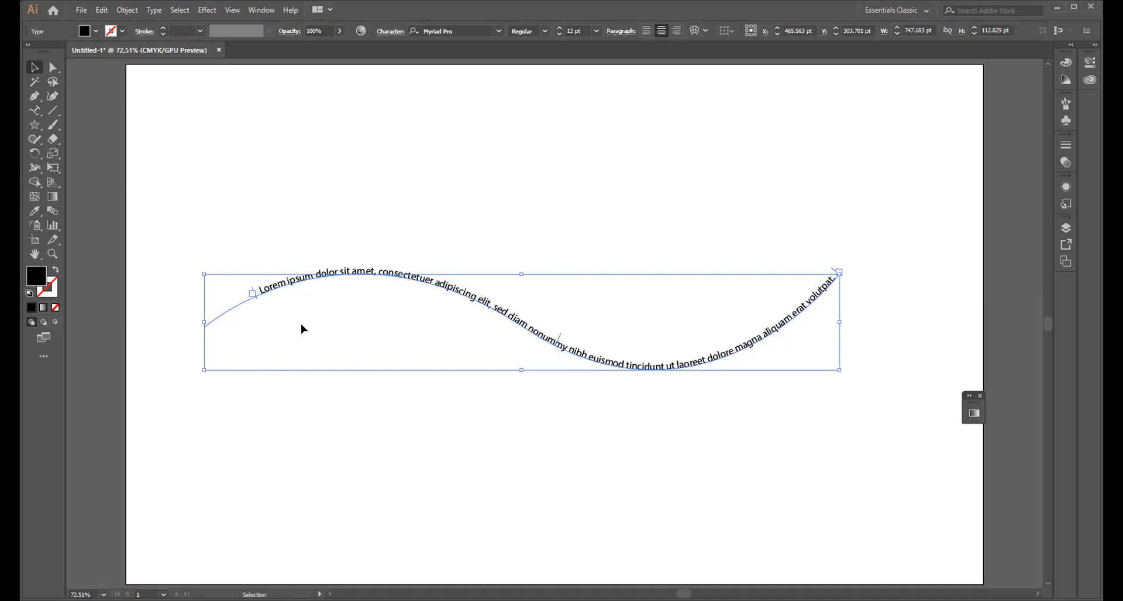
pyautogui.moveTo(255, 297); pyautogui.dragTo(185, 350)
pyautogui.moveTo(240, 304); pyautogui.dragTo(252, 303)
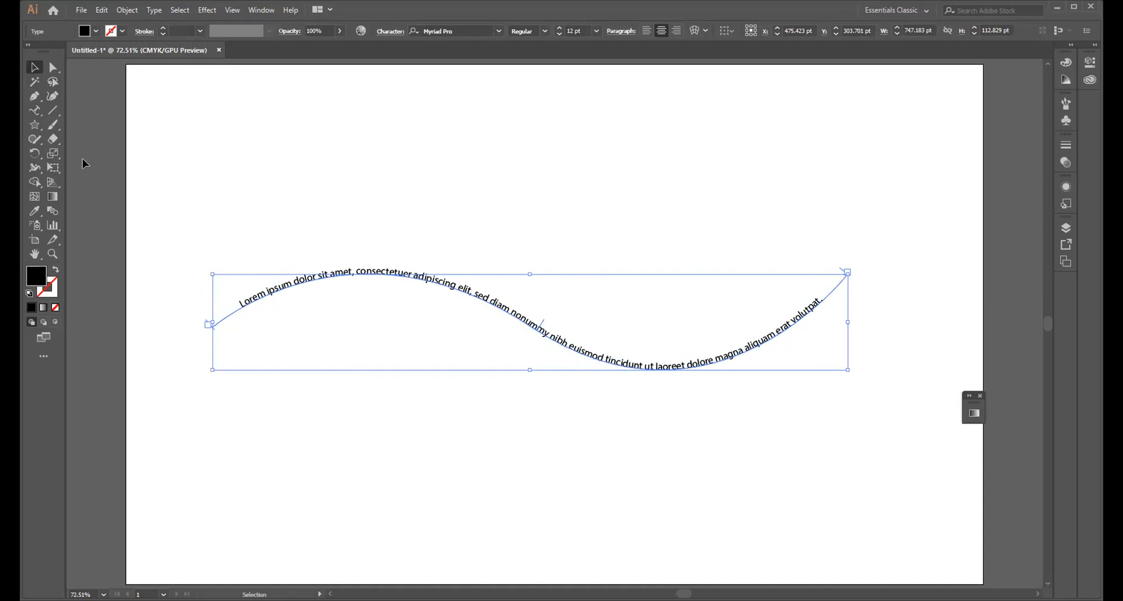
# - Delete all the placeholder text from the curve, keeping the path ready for typing
pyautogui.click(34, 110)
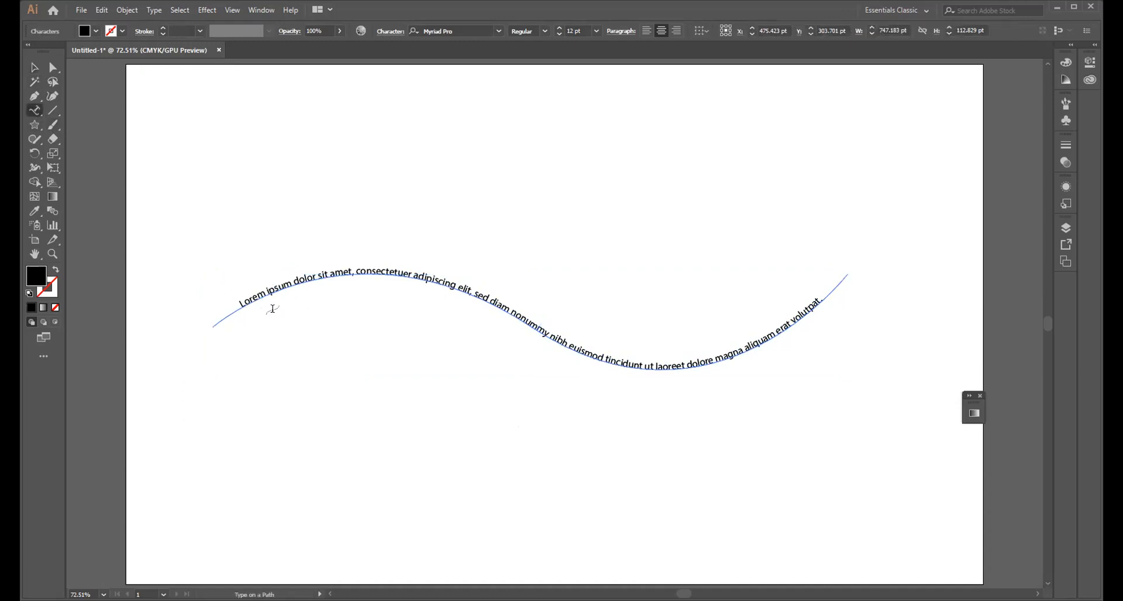
pyautogui.click(252, 296)
pyautogui.press('Delete')
pyautogui.press('Delete')
pyautogui.press('Delete')
pyautogui.press('Delete')
pyautogui.press('Delete')
pyautogui.press('Delete')
pyautogui.press('Delete')
pyautogui.press('Delete')
pyautogui.press('Delete')
pyautogui.press('Delete')
pyautogui.press('Delete')
pyautogui.press('Delete')
pyautogui.press('Delete')
pyautogui.press('Delete')
pyautogui.press('Delete')
pyautogui.press('Delete')
pyautogui.press('Delete')
pyautogui.press('Delete')
pyautogui.press('Delete')
pyautogui.press('Delete')
pyautogui.press('Delete')
pyautogui.press('Delete')
pyautogui.press('Delete')
pyautogui.press('Delete')
pyautogui.press('Delete')
pyautogui.press('Delete')
pyautogui.press('Delete')
pyautogui.press('Delete')
pyautogui.press('Delete')
pyautogui.press('Delete')
pyautogui.press('Delete')
pyautogui.press('Delete')
pyautogui.press('Delete')
pyautogui.press('Delete')
pyautogui.press('Delete')
pyautogui.press('Delete')
pyautogui.press('Delete')
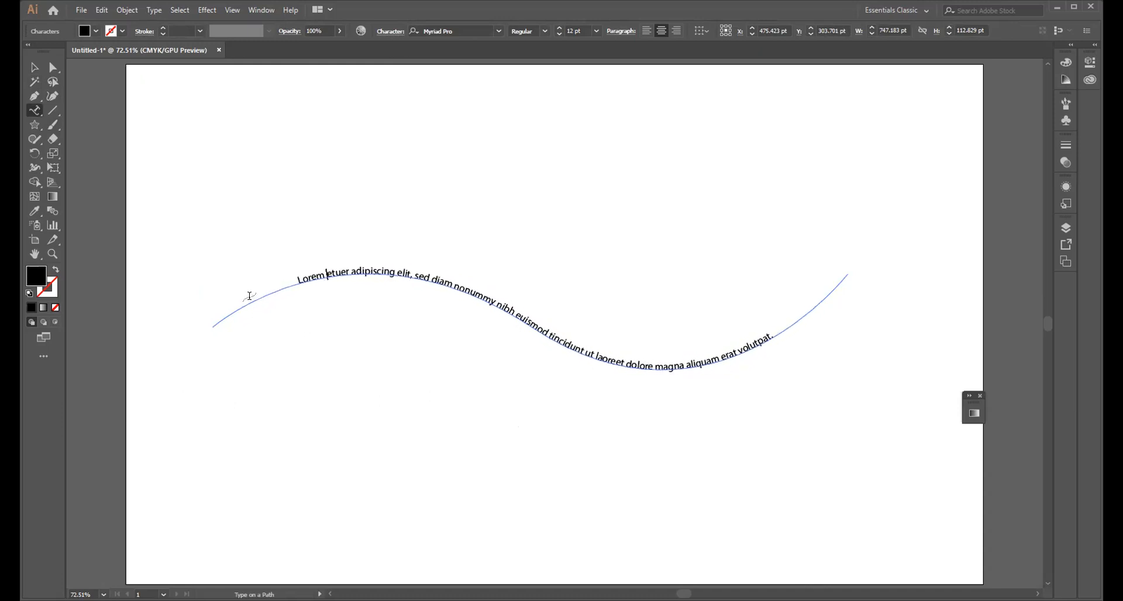
pyautogui.press('Delete')
pyautogui.press('Delete')
pyautogui.press('Delete')
pyautogui.press('Delete')
pyautogui.press('Delete')
pyautogui.press('Delete')
pyautogui.press('Delete')
pyautogui.press('Delete')
pyautogui.press('Delete')
pyautogui.press('Delete')
pyautogui.press('Delete')
pyautogui.press('Delete')
pyautogui.press('Delete')
pyautogui.press('Delete')
pyautogui.press('Delete')
pyautogui.press('Delete')
pyautogui.press('Delete')
pyautogui.press('Delete')
pyautogui.press('Delete')
pyautogui.press('Delete')
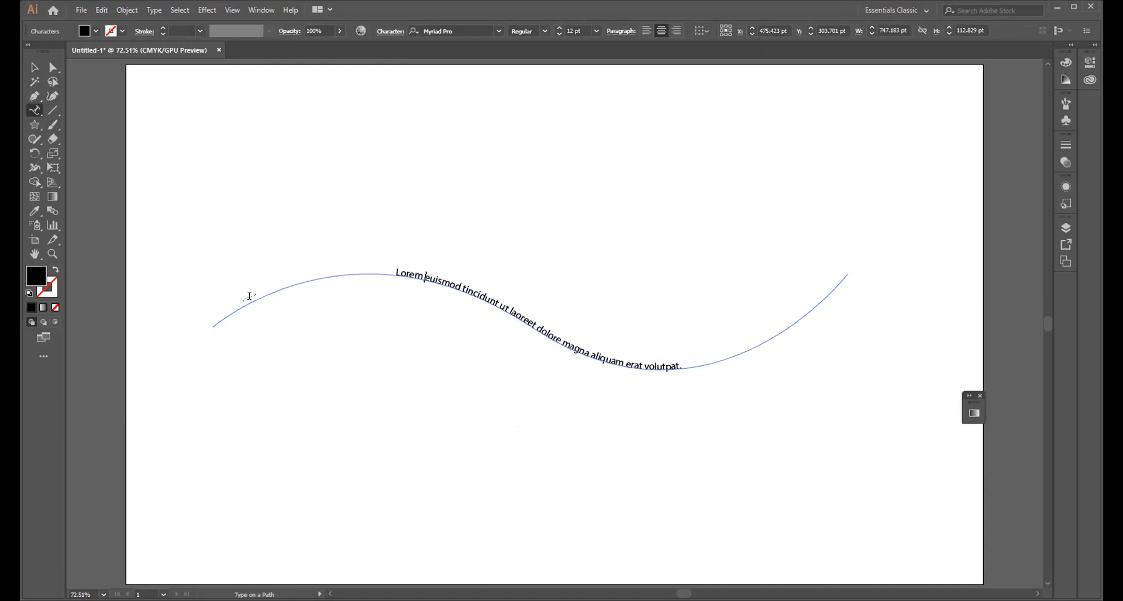
pyautogui.press('Delete')
pyautogui.press('Delete')
pyautogui.press('Delete')
pyautogui.press('Delete')
pyautogui.press('Delete')
pyautogui.press('Delete')
pyautogui.press('Delete')
pyautogui.press('Delete')
pyautogui.press('Delete')
pyautogui.press('Delete')
pyautogui.press('Delete')
pyautogui.press('Delete')
pyautogui.press('Delete')
pyautogui.press('Delete')
pyautogui.press('Delete')
pyautogui.press('Delete')
pyautogui.press('Delete')
pyautogui.press('Delete')
pyautogui.press('Delete')
pyautogui.press('Delete')
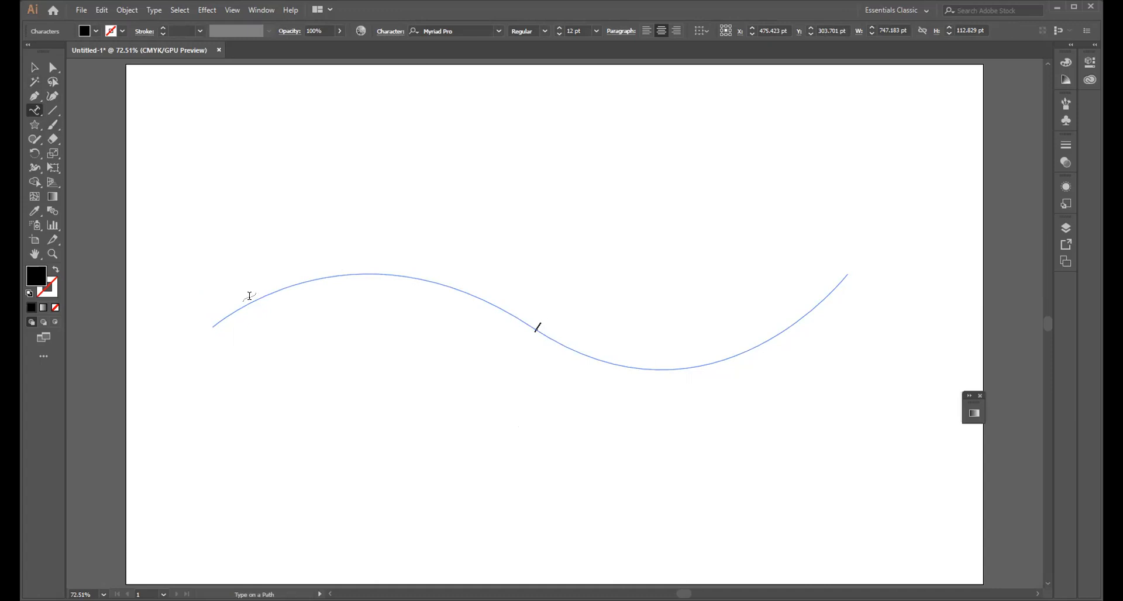
# - Enter "My Conuntry Name is Pakistan and I Love my Country its my sweet home land.." along the curve
pyautogui.write('My Conuntry Name is Pak')
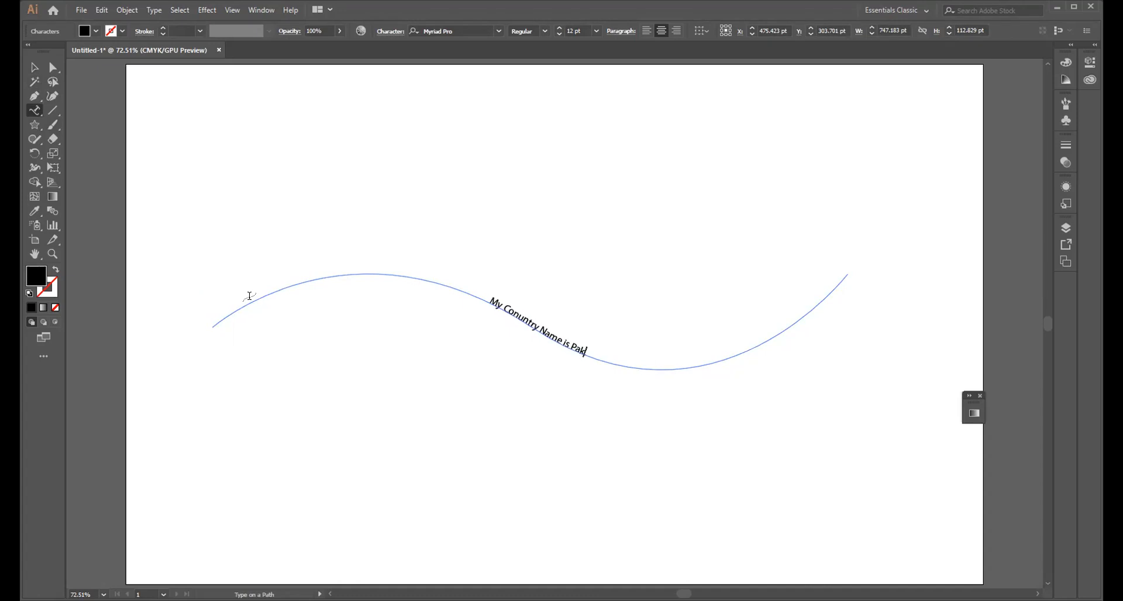
pyautogui.write('istan and I')
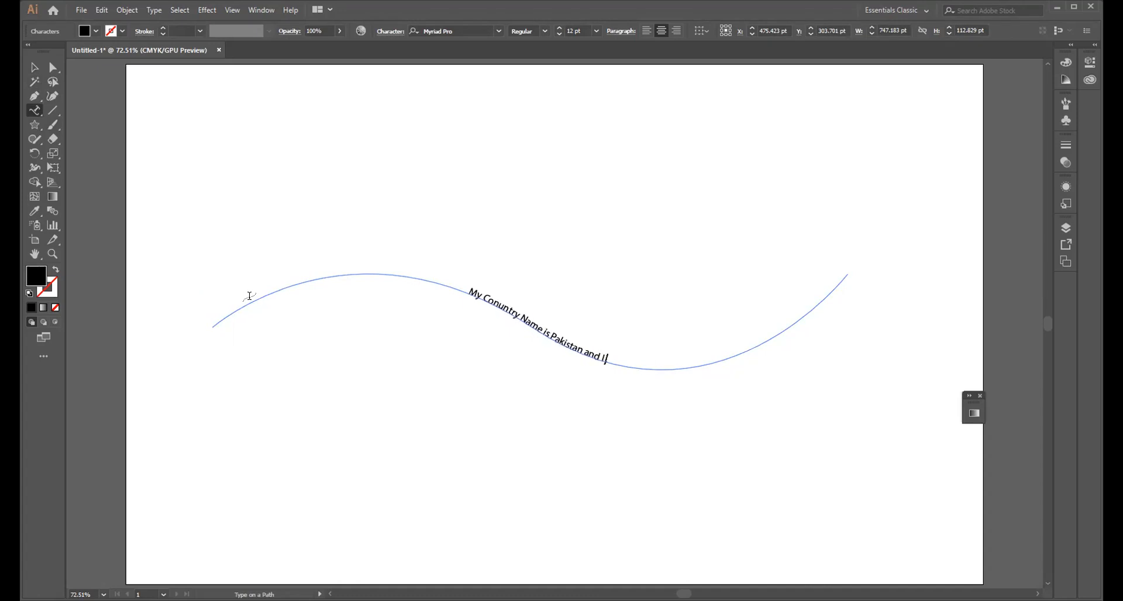
pyautogui.write(' Love m')
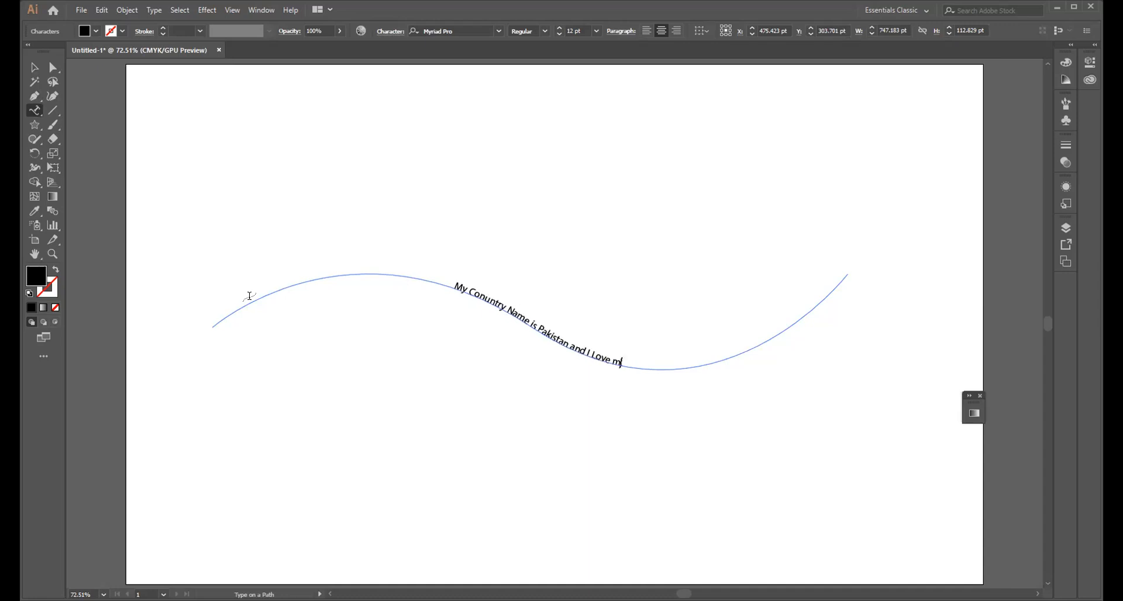
pyautogui.write('y Count')
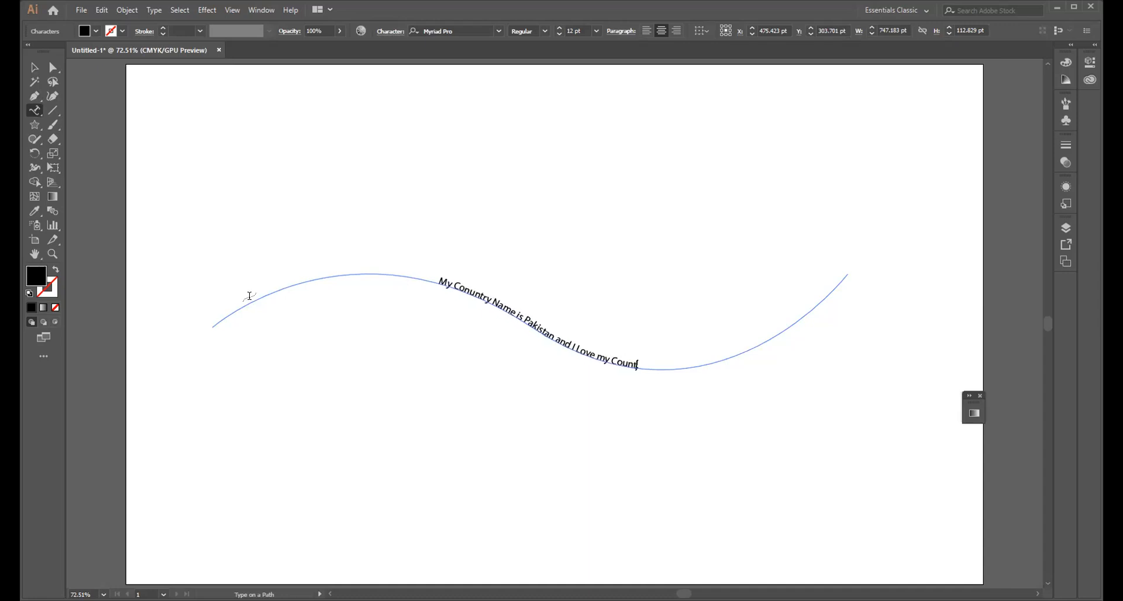
pyautogui.write('ry')
pyautogui.write(' its my ho')
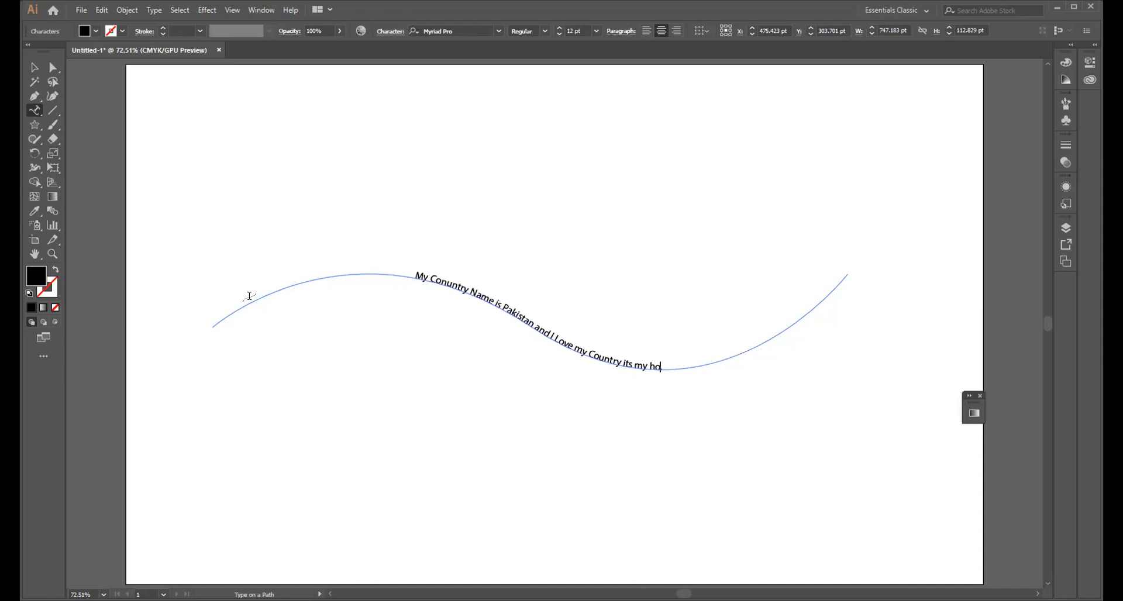
pyautogui.press('BackSpace')
pyautogui.write('sweet')
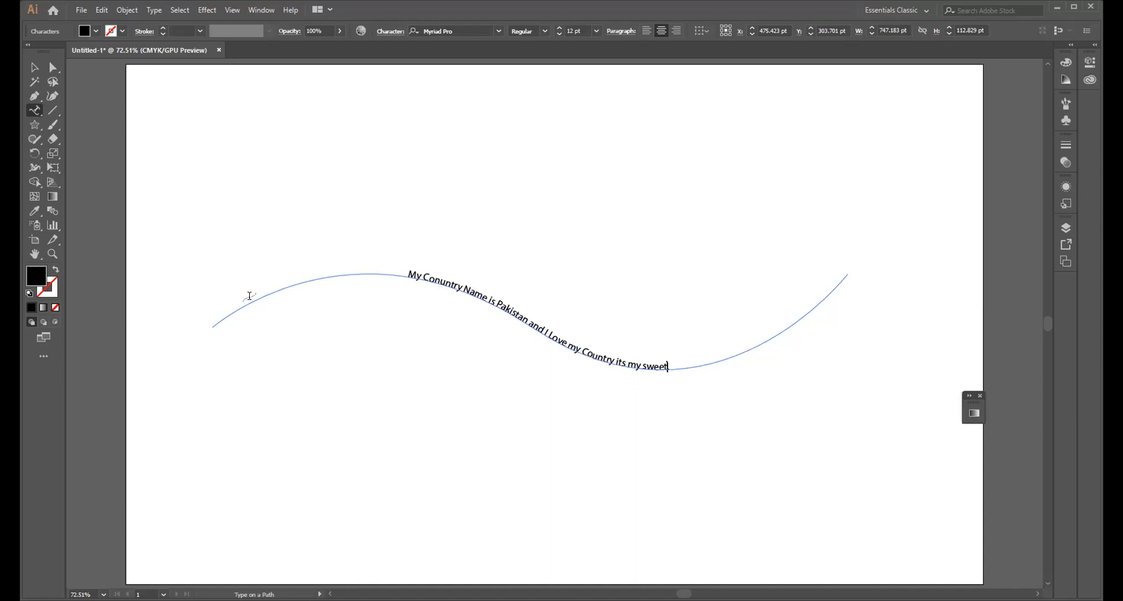
pyautogui.write(' home land.')
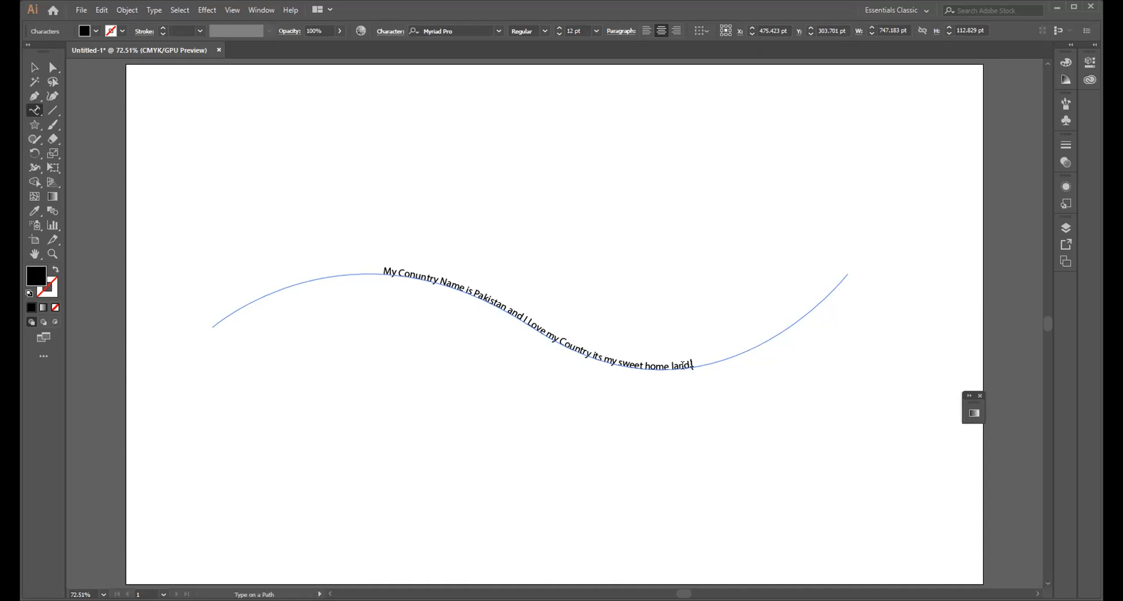
# - Set the whole path sentence to 21 pt and change its font to News701 BT Bold
pyautogui.moveTo(694, 364); pyautogui.dragTo(378, 293)
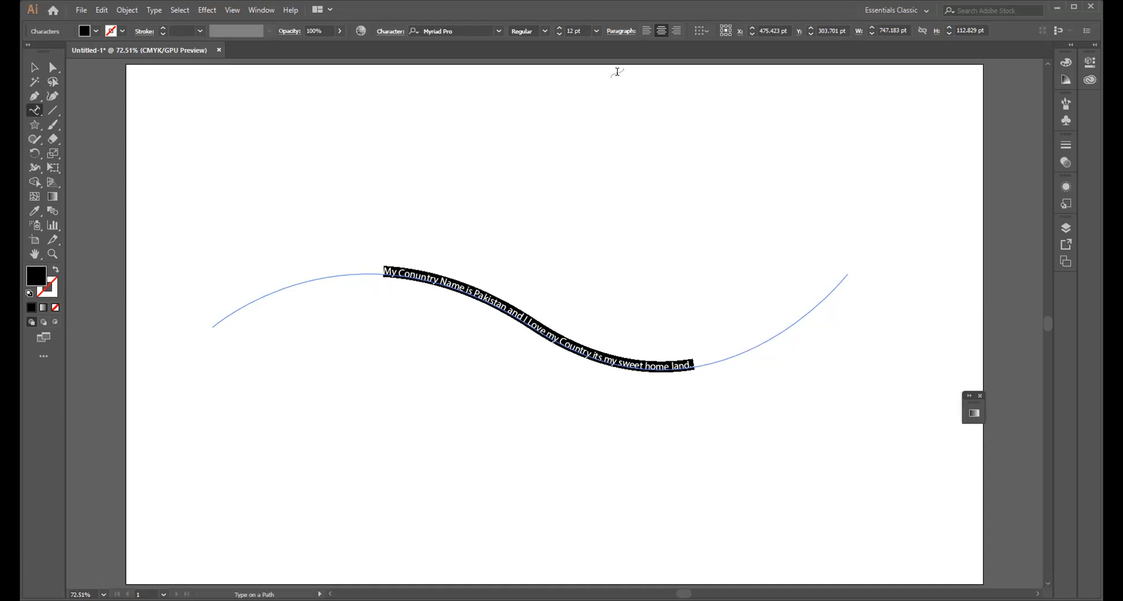
pyautogui.click(596, 31)
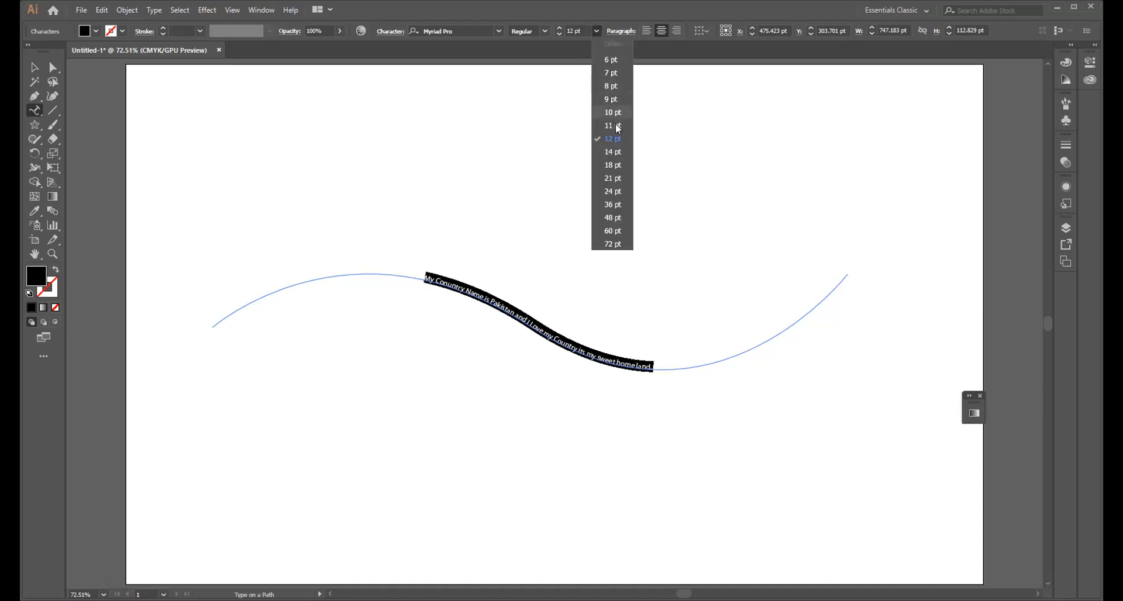
pyautogui.click(616, 178)
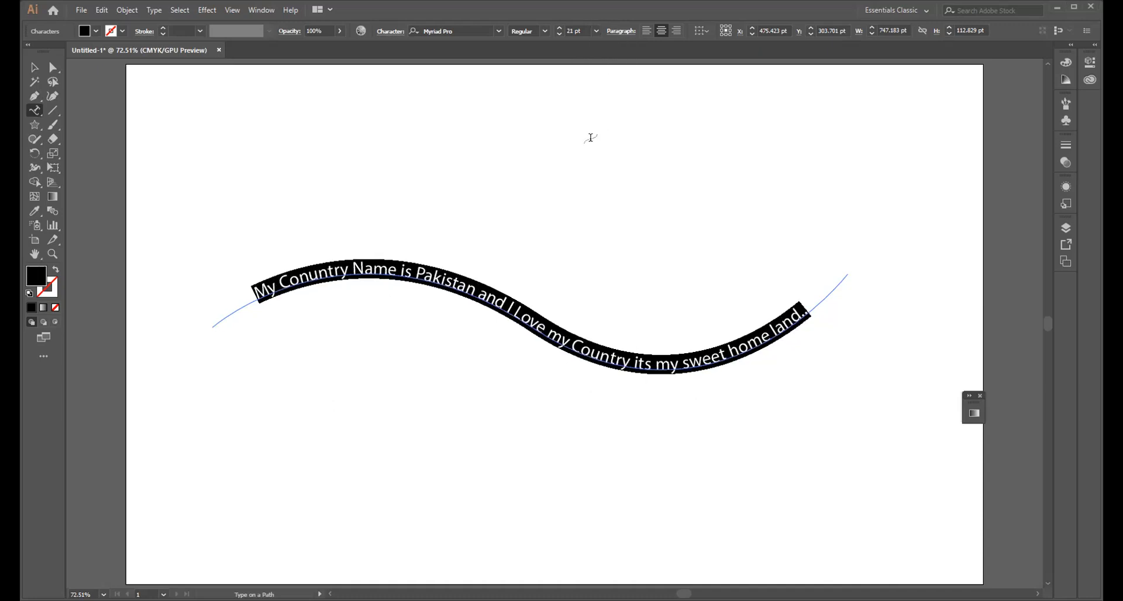
pyautogui.click(546, 31)
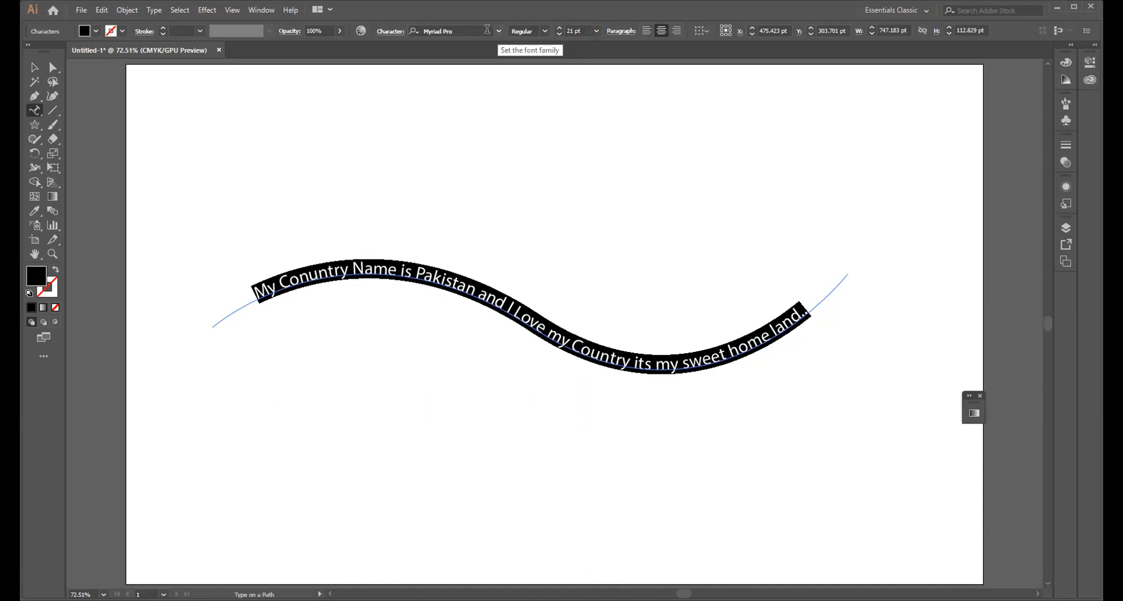
pyautogui.click(500, 33)
pyautogui.click(501, 32)
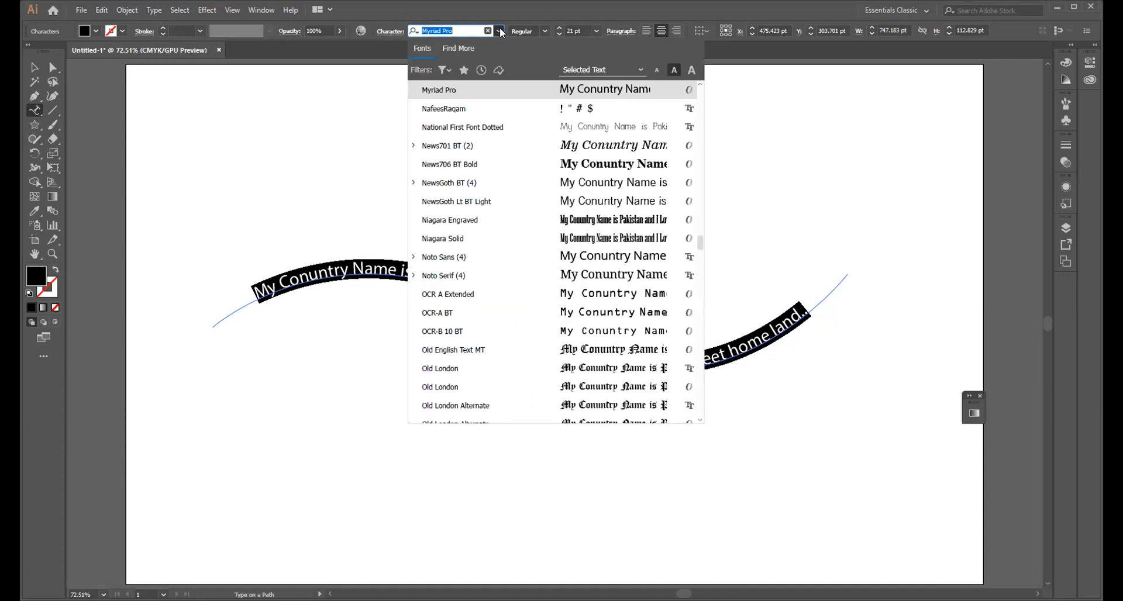
pyautogui.click(553, 151)
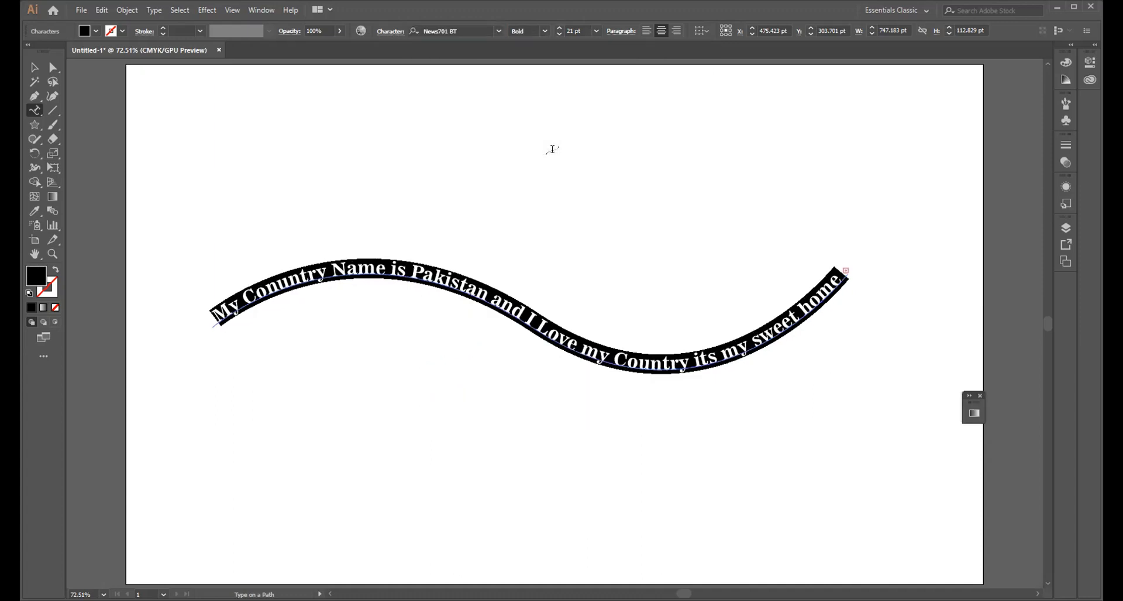
# - Set the path sentence's font size to 18 pt and deselect it
pyautogui.click(596, 30)
pyautogui.click(612, 165)
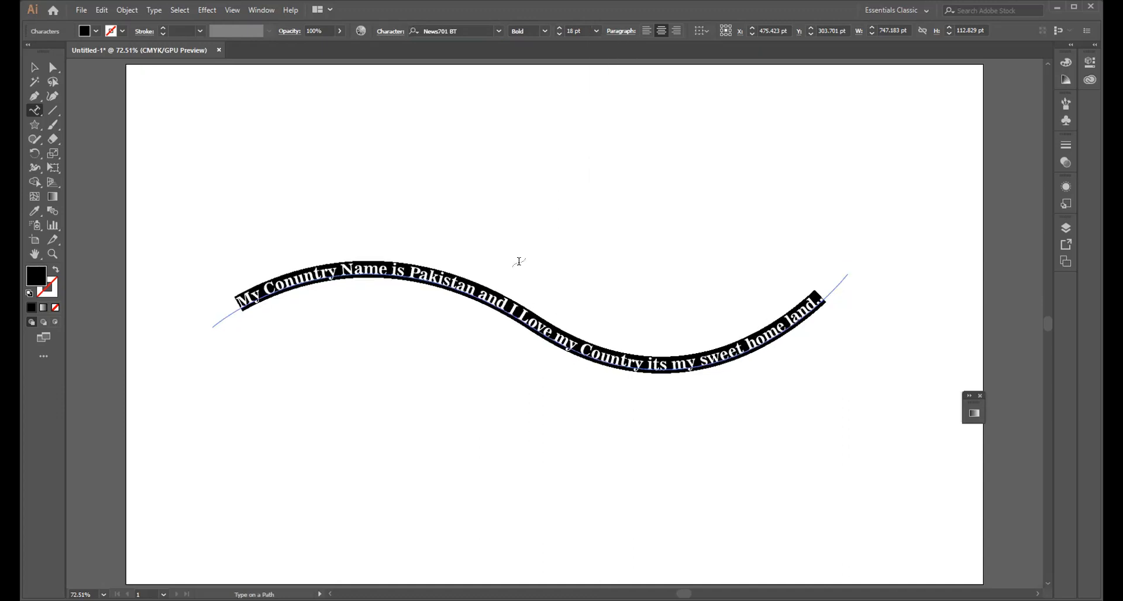
pyautogui.click(519, 261)
pyautogui.click(655, 320)
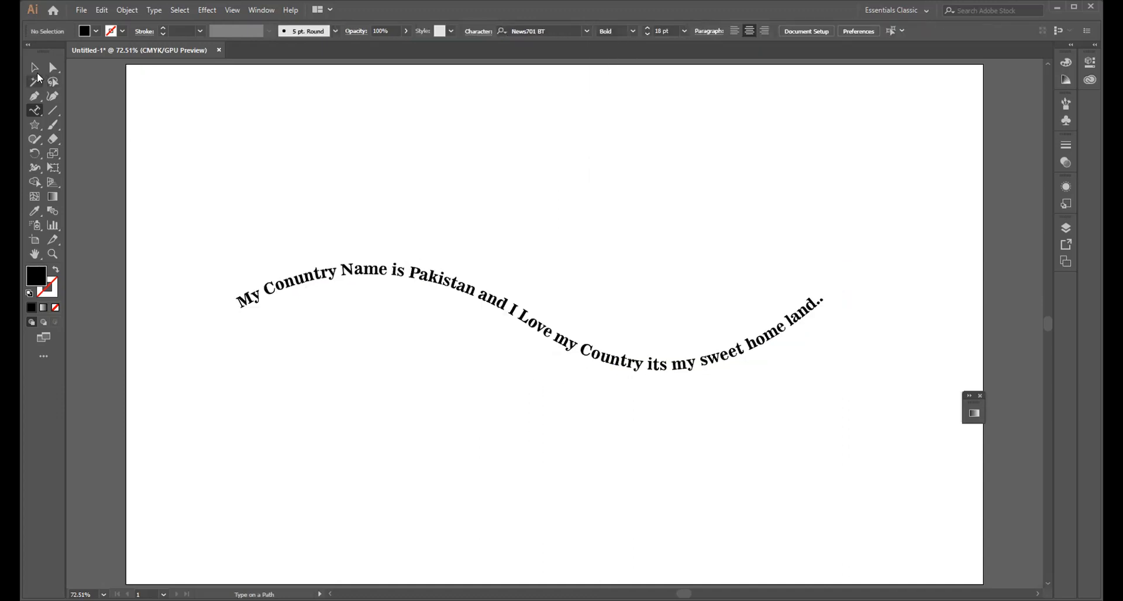
# - Select the whole path sentence again and set its font size to 11 pt
pyautogui.click(35, 68)
pyautogui.click(34, 109)
pyautogui.click(419, 272)
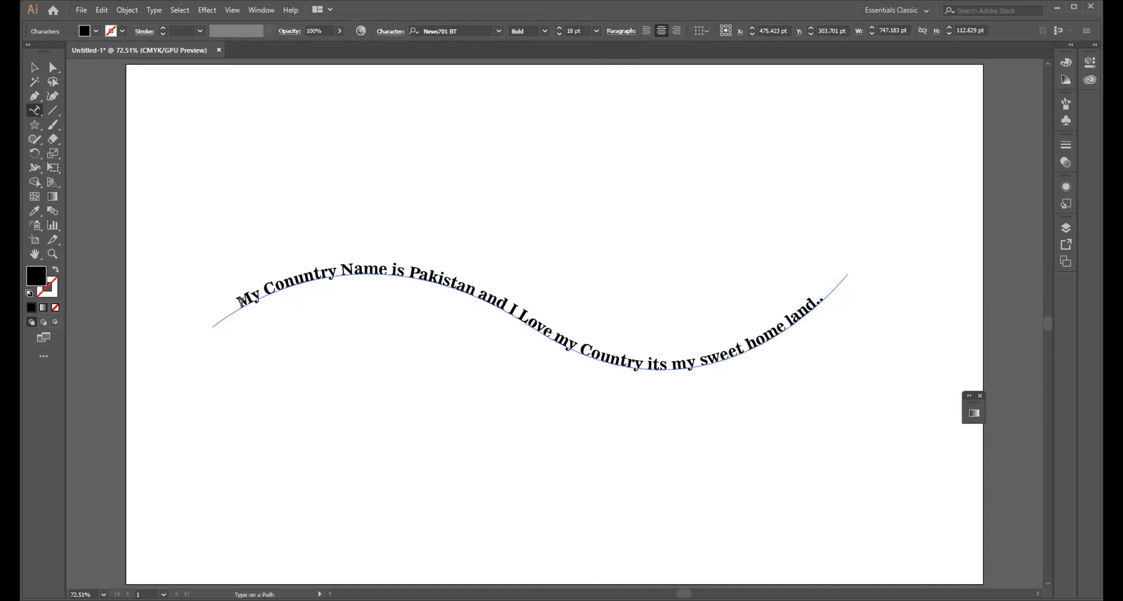
pyautogui.moveTo(239, 307); pyautogui.dragTo(640, 139)
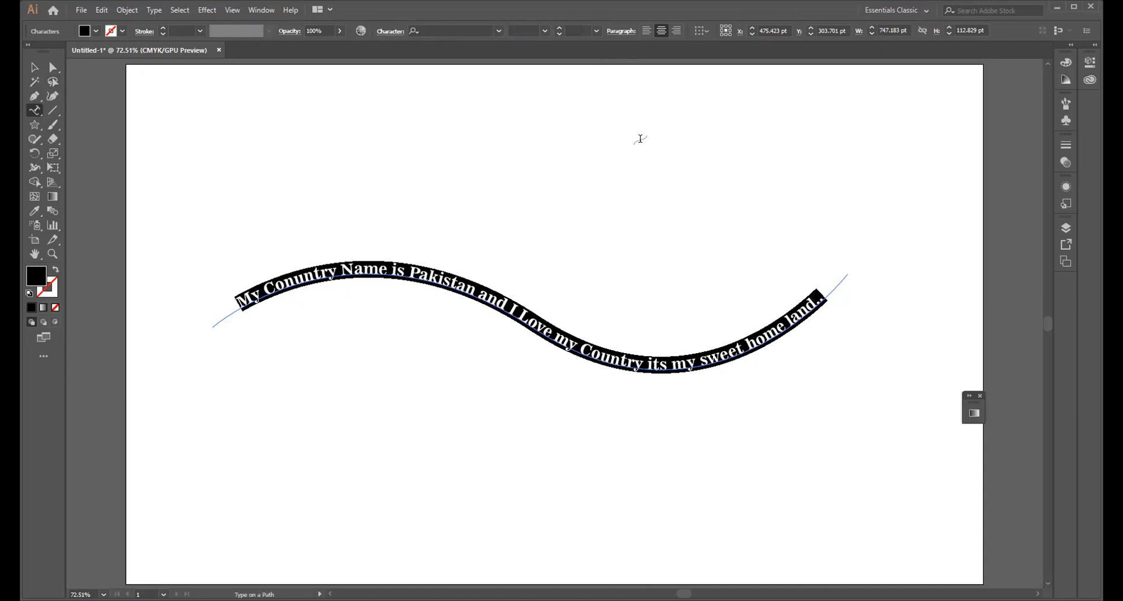
pyautogui.click(596, 29)
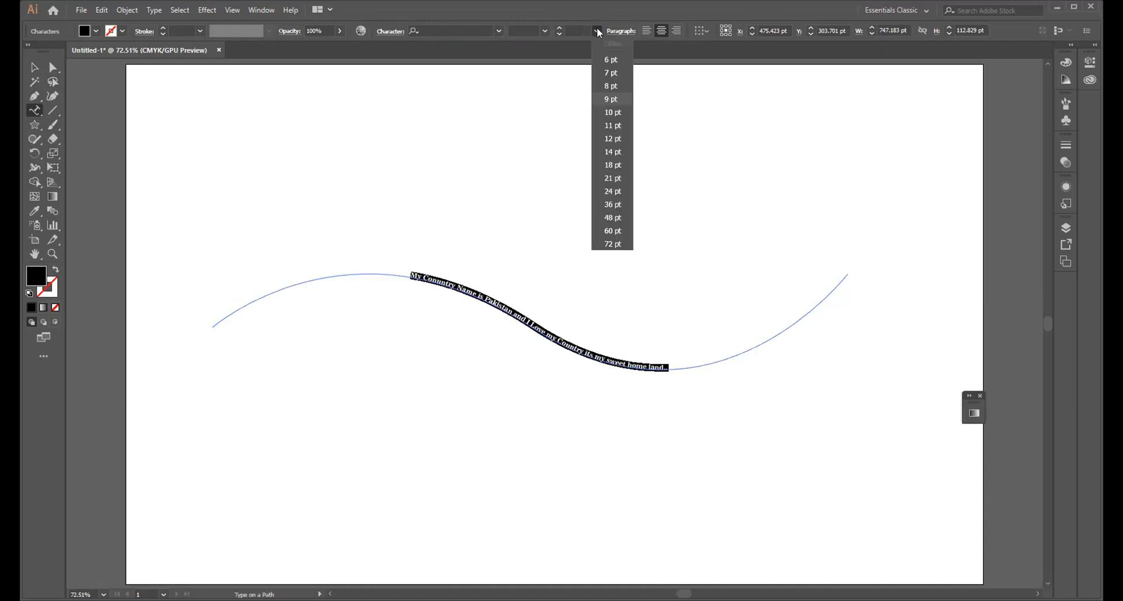
pyautogui.click(613, 123)
pyautogui.click(34, 111)
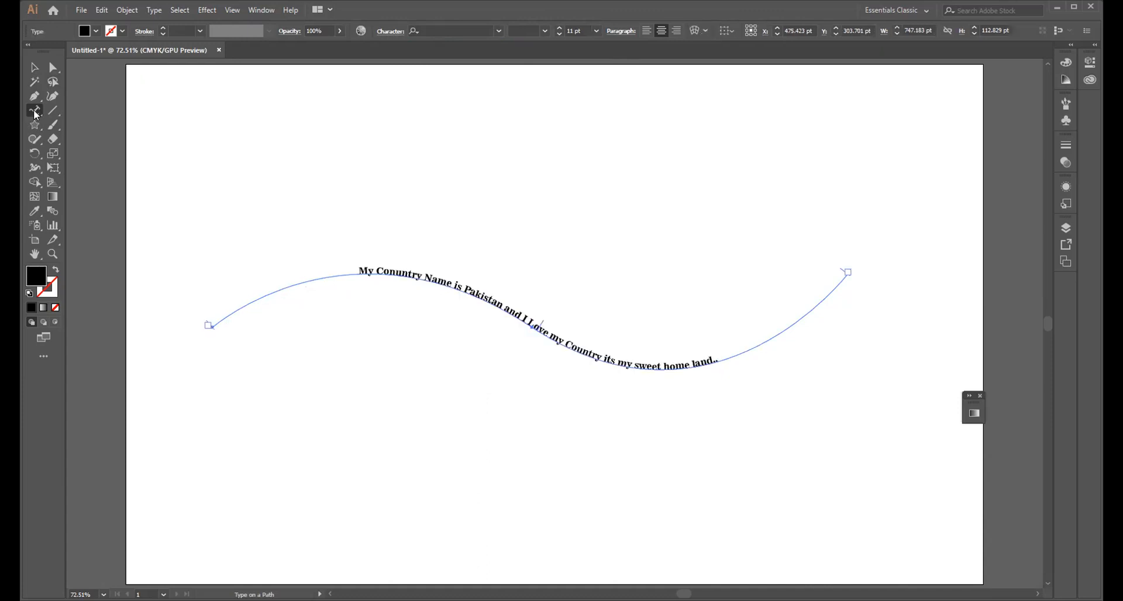
# - Try to start new path text on the bracket at the curve's left end with the Type on a Path tool
pyautogui.click(34, 111)
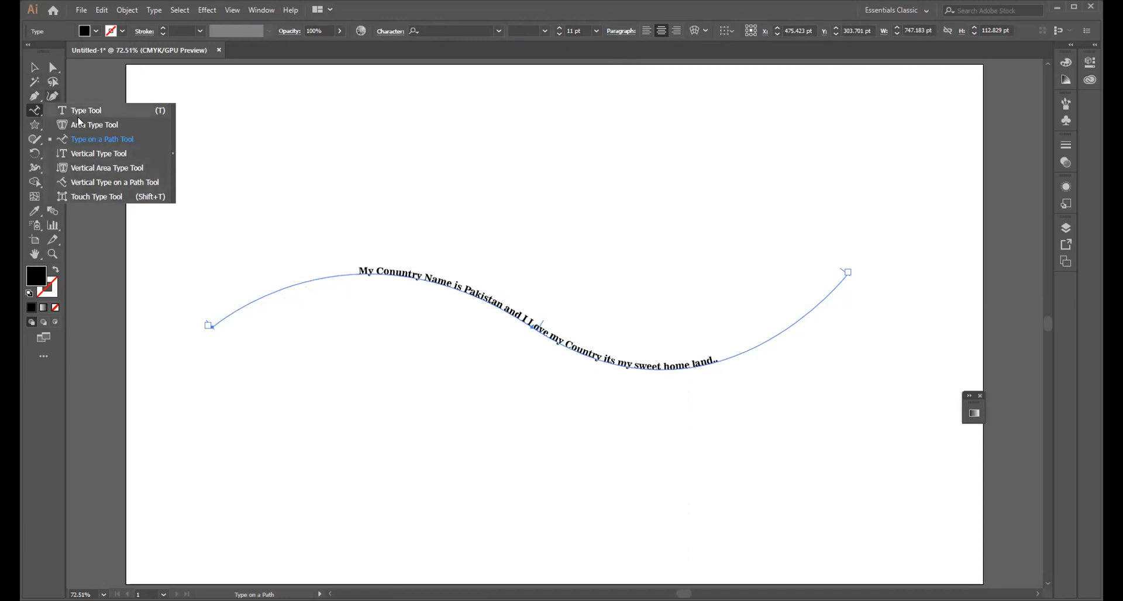
pyautogui.click(87, 145)
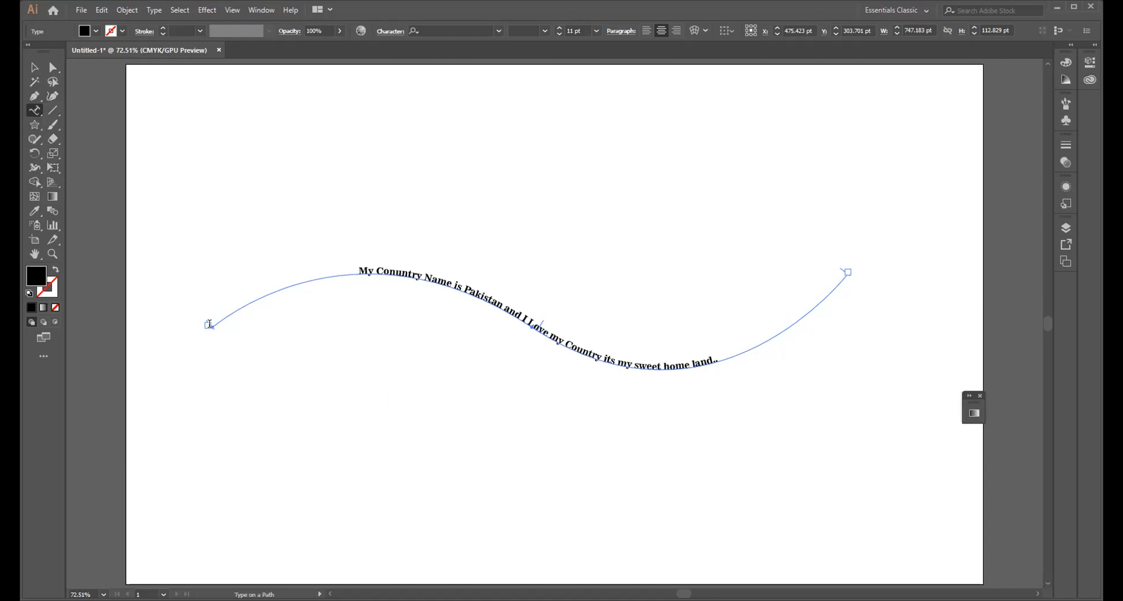
pyautogui.click(208, 326)
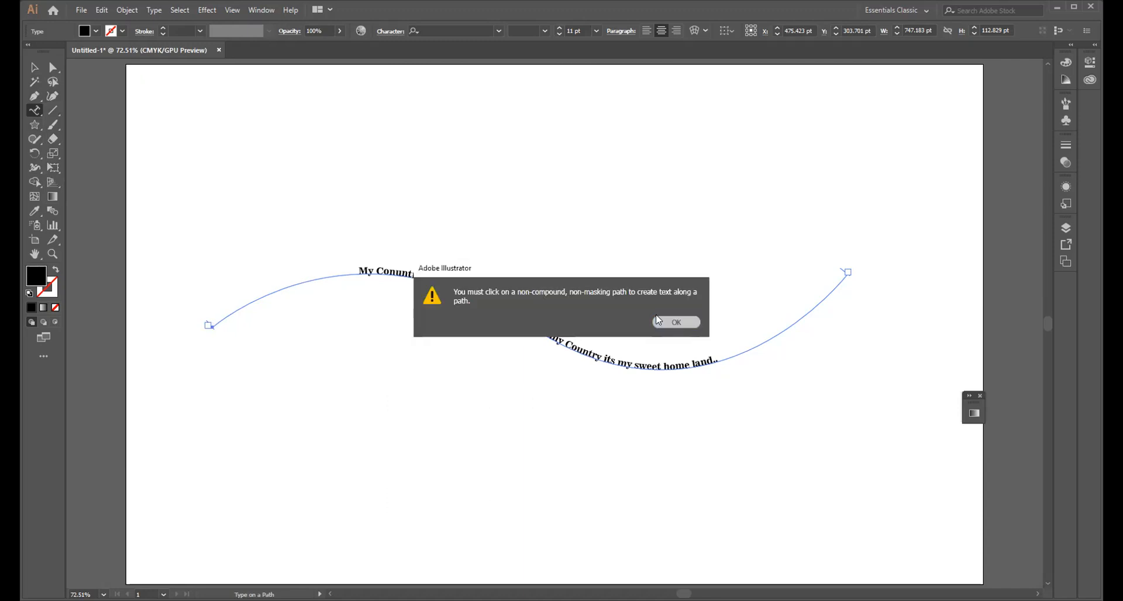
pyautogui.click(657, 320)
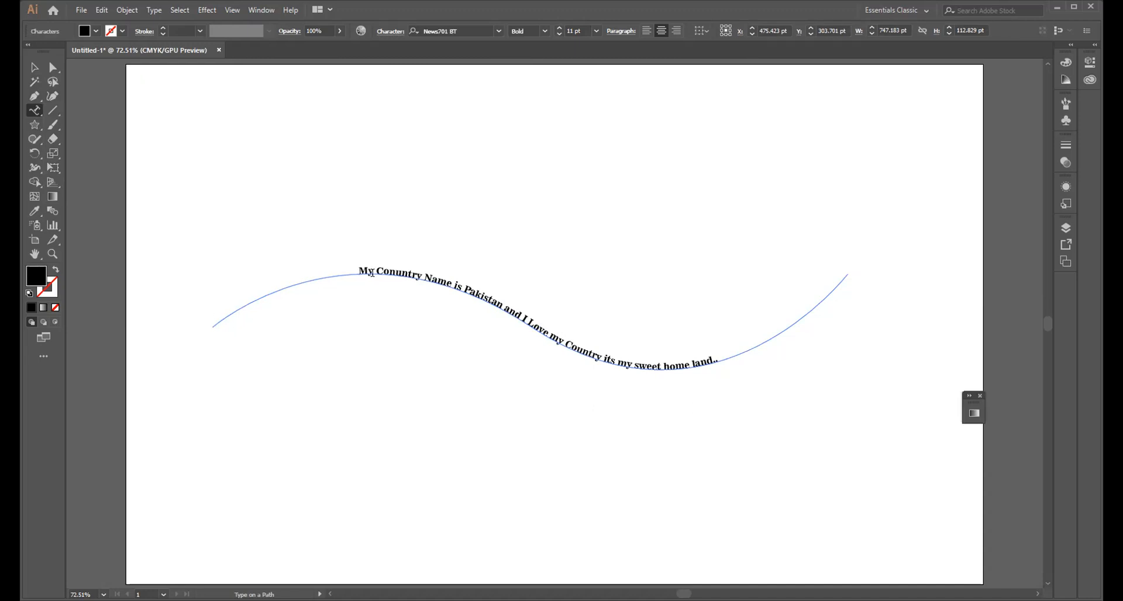
# - Move the path text's start bracket a little inward from the curve's left end
pyautogui.click(33, 66)
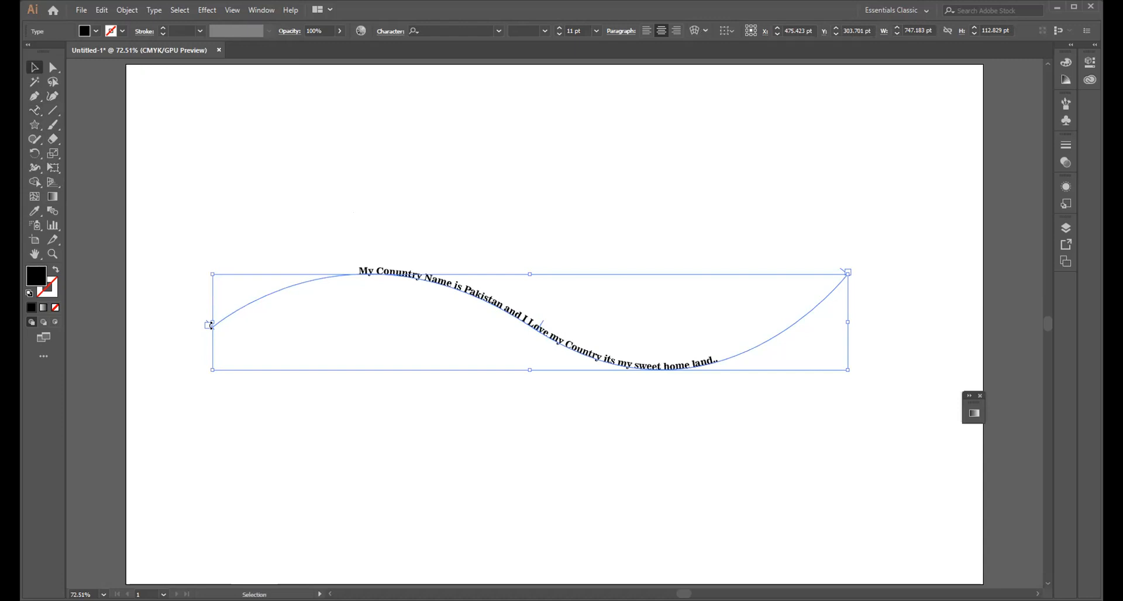
pyautogui.scroll(7, 205, 335)
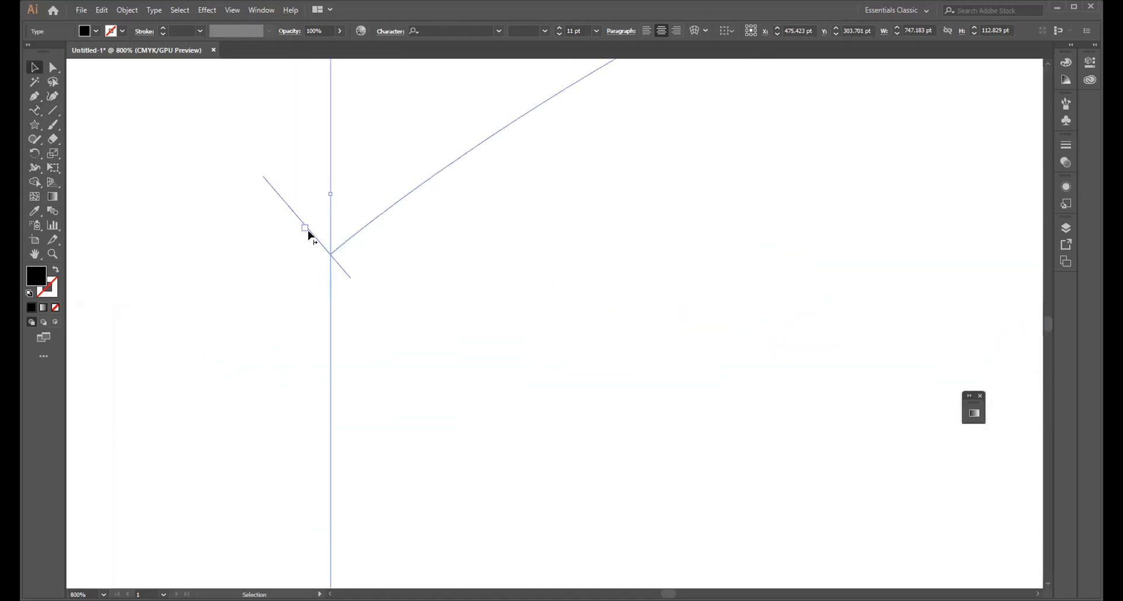
pyautogui.scroll(-5, 309, 233)
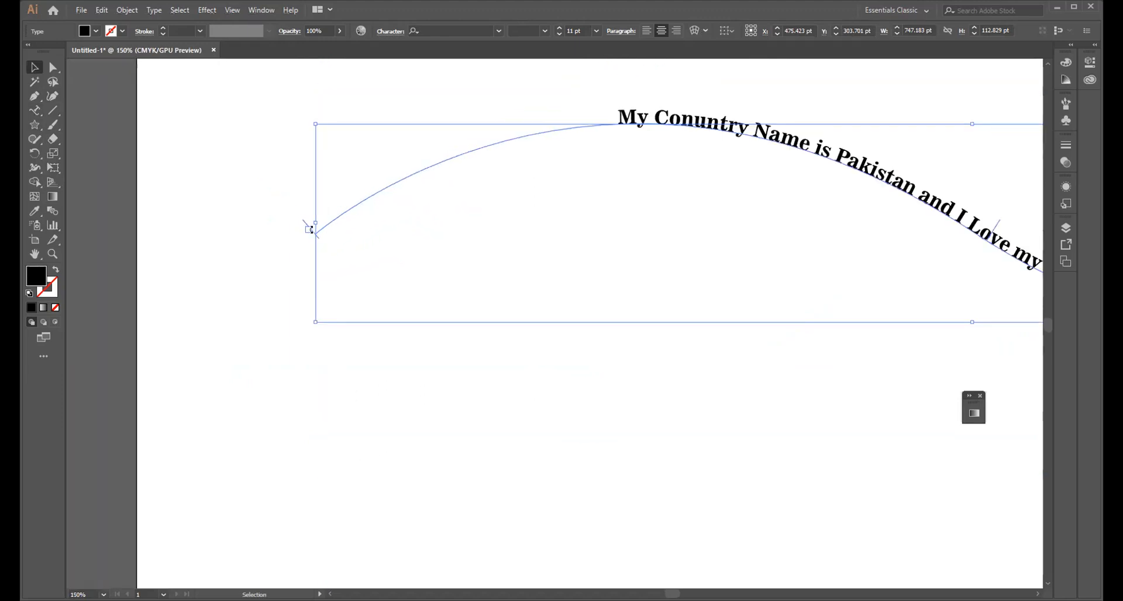
pyautogui.moveTo(313, 230); pyautogui.dragTo(366, 223)
pyautogui.press('t')
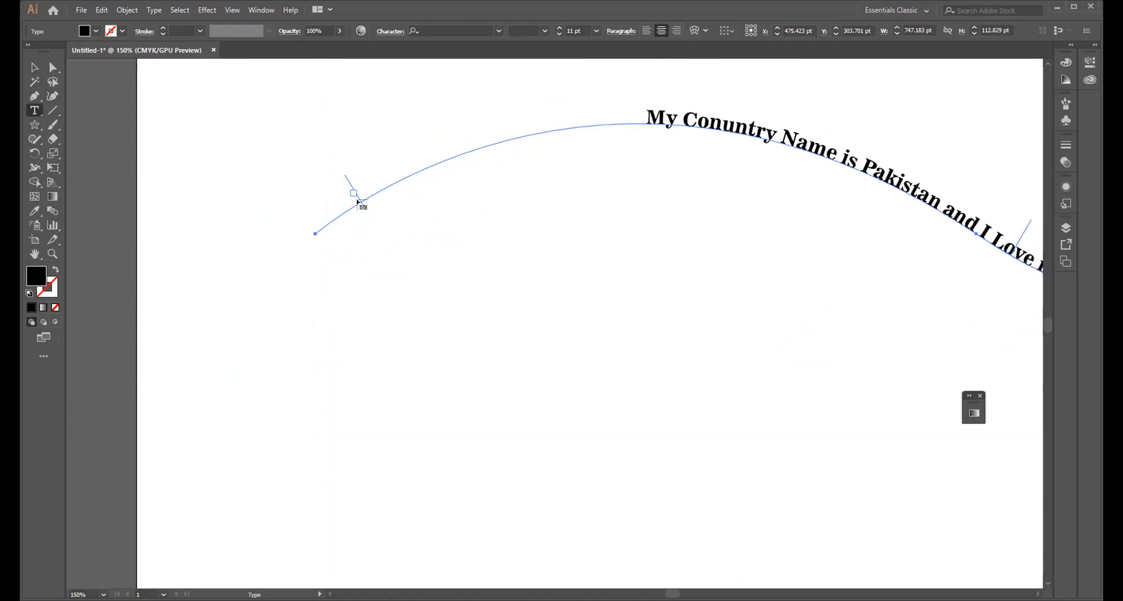
pyautogui.press('v')
pyautogui.click(364, 198)
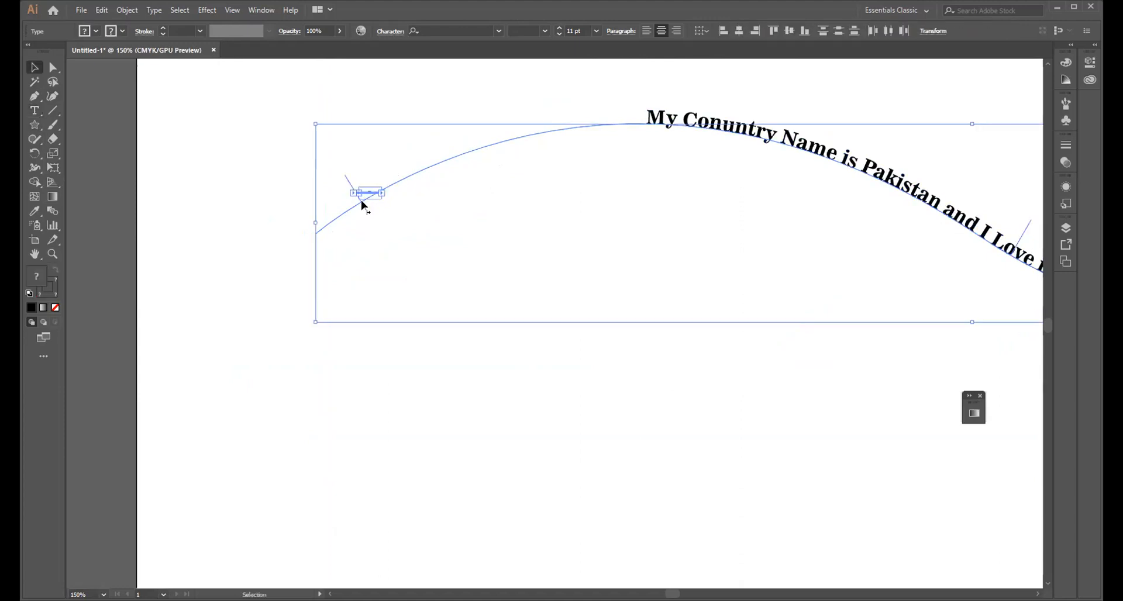
pyautogui.press('t')
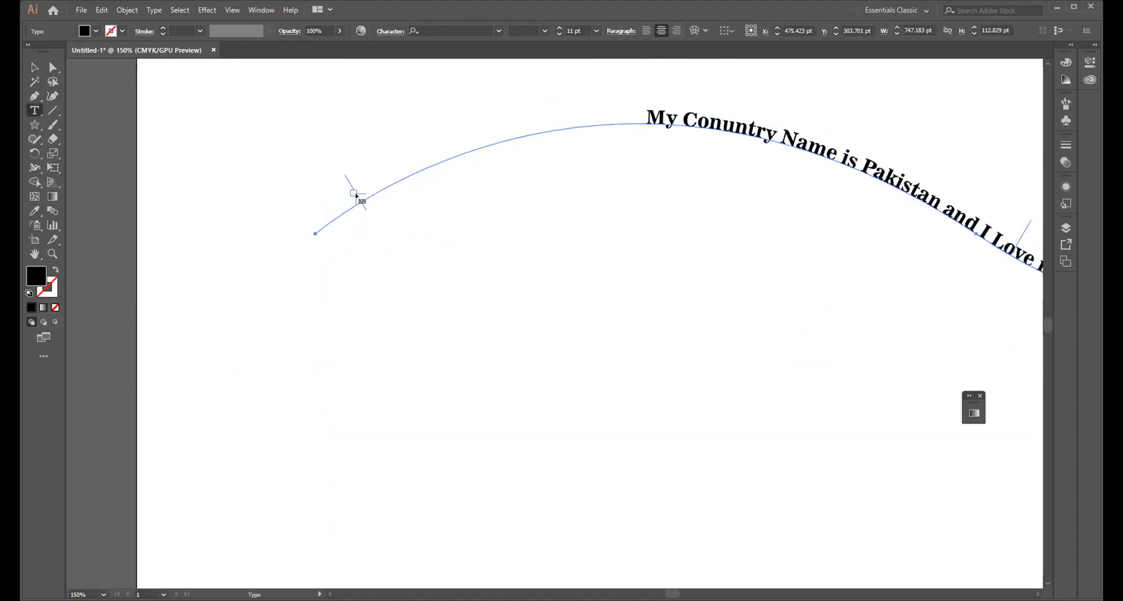
pyautogui.click(356, 196)
pyautogui.press('Escape')
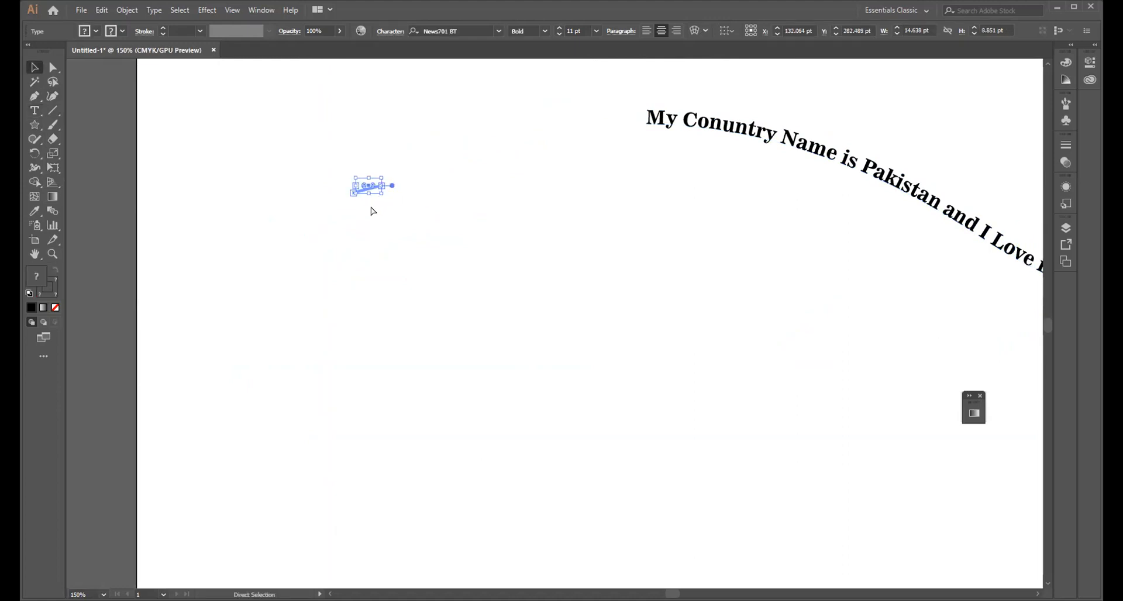
pyautogui.hotkey('ctrl', 'z')
pyautogui.press('v')
pyautogui.moveTo(362, 206); pyautogui.dragTo(349, 290)
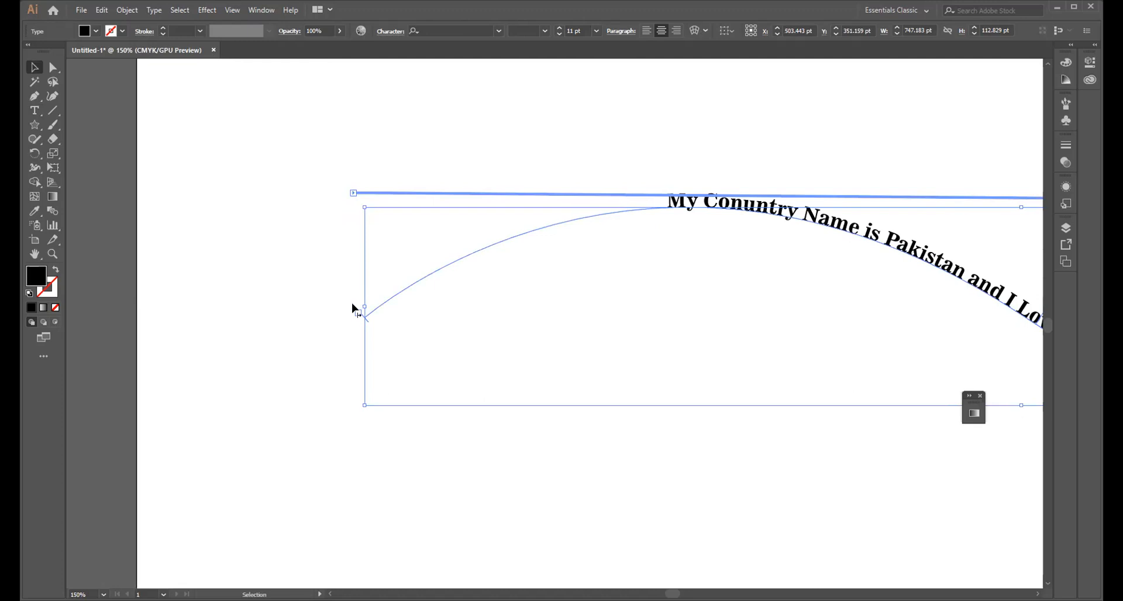
pyautogui.hotkey('ctrl', 'z')
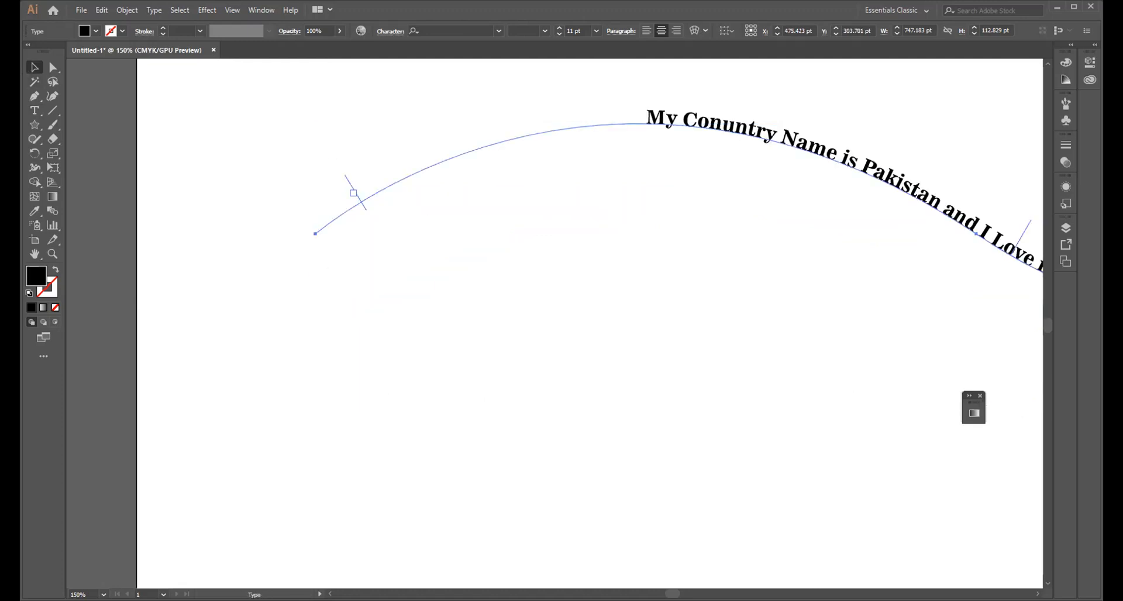
# - Return the path text's start bracket to the curve's left end
pyautogui.click(34, 68)
pyautogui.moveTo(345, 181); pyautogui.dragTo(321, 257)
# - Scale the path text down to about 741 by 98 pt and pull its end bracket slightly inward from the right end
pyautogui.moveTo(673, 594); pyautogui.dragTo(696, 593)
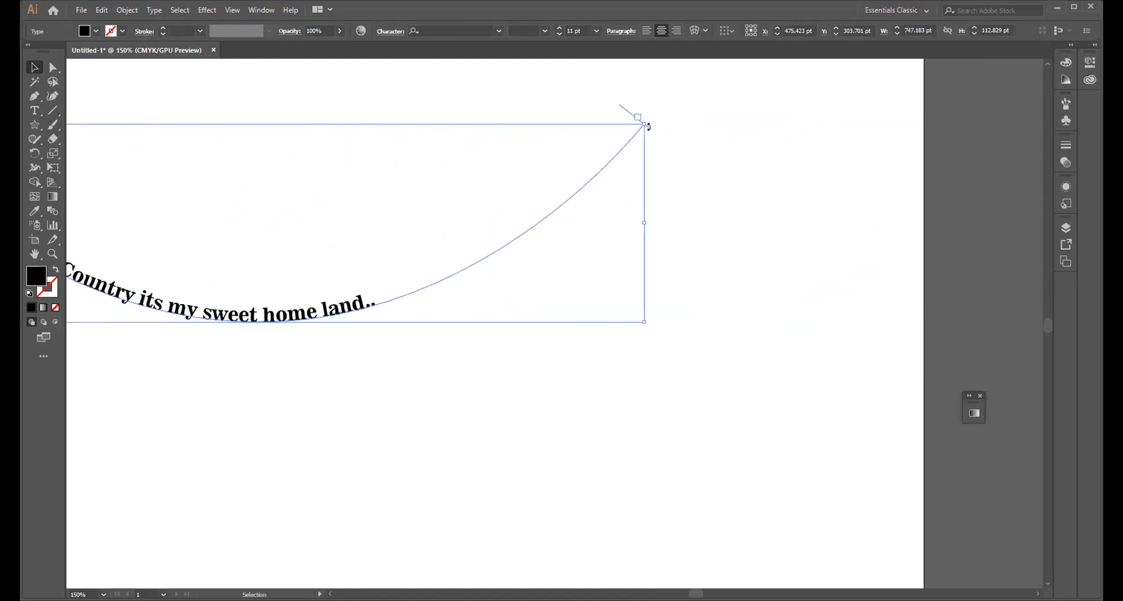
pyautogui.moveTo(648, 124); pyautogui.dragTo(600, 168)
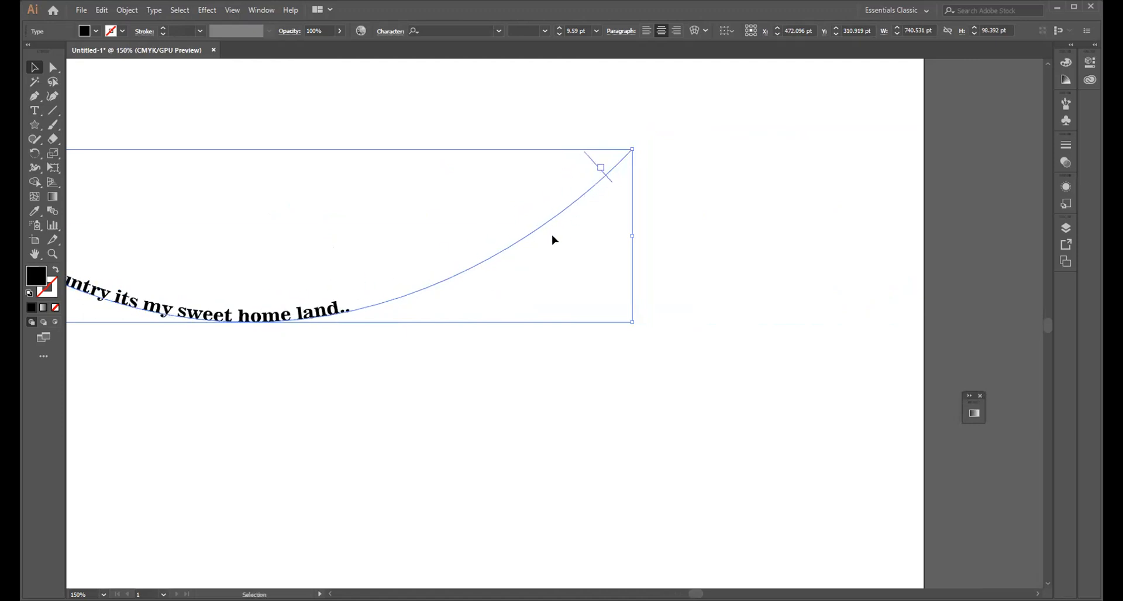
pyautogui.hotkey('ctrl', '0')
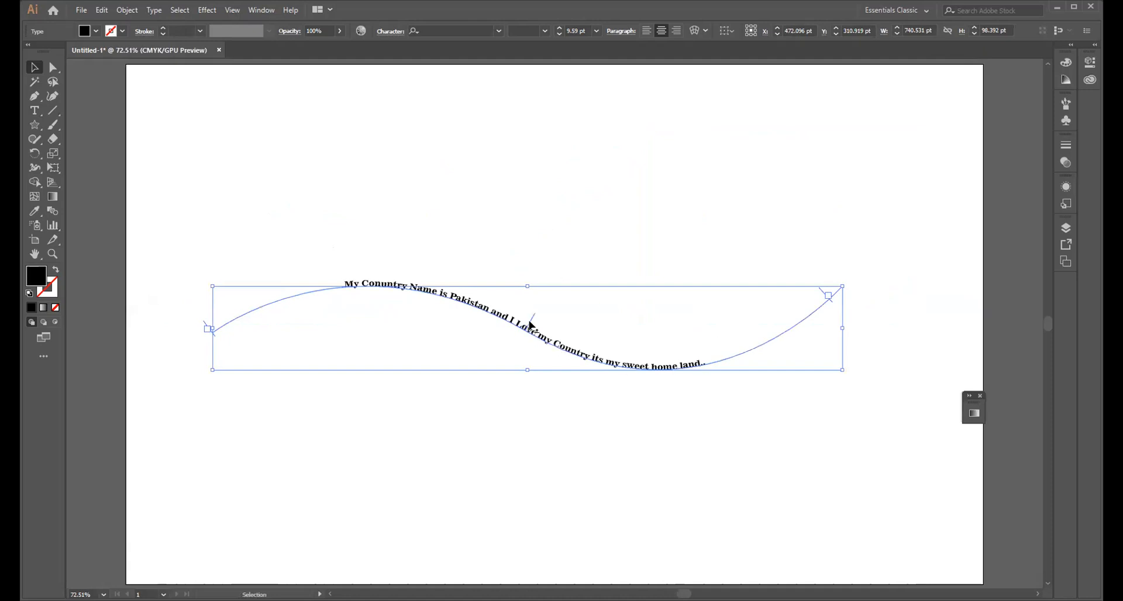
# - Slide the path text slightly farther toward the curve's right end with its middle bracket, checking the result up close
pyautogui.moveTo(531, 324); pyautogui.dragTo(585, 337)
pyautogui.click(546, 459)
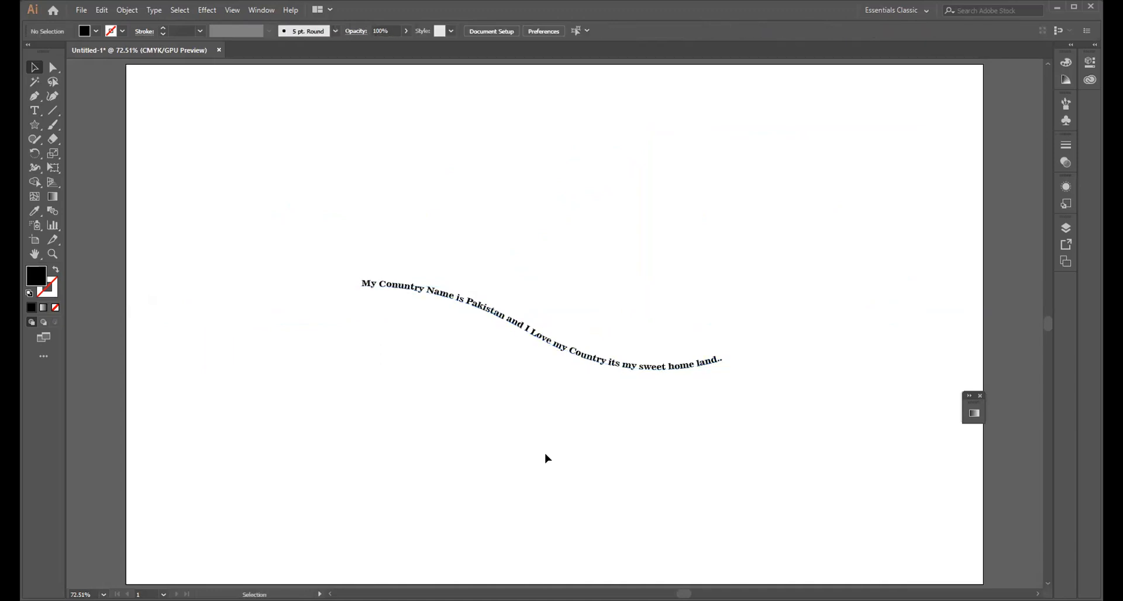
pyautogui.click(582, 366)
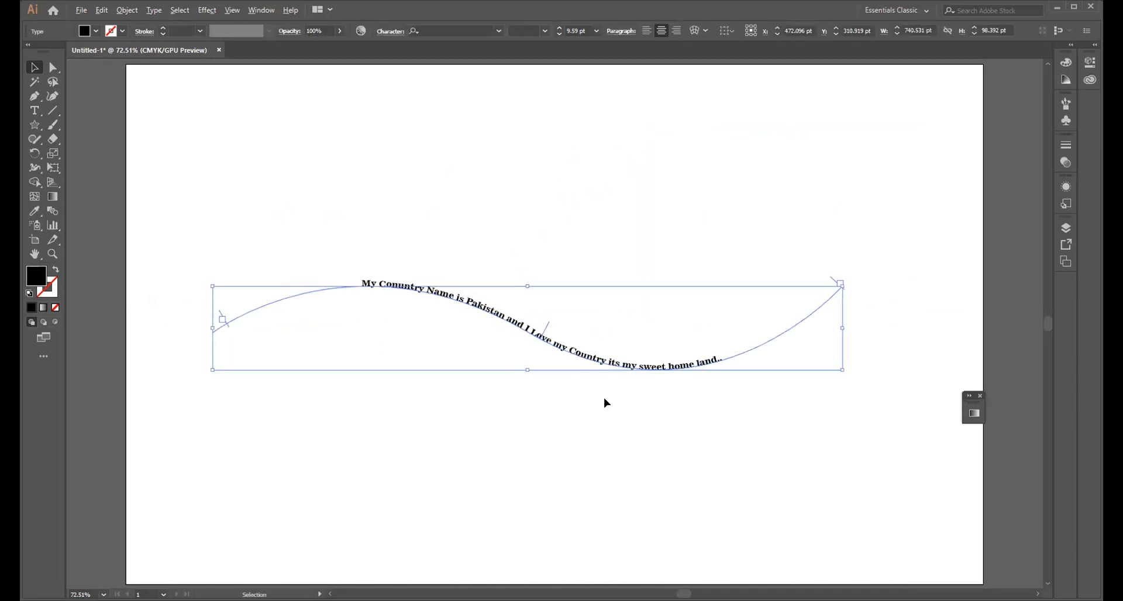
pyautogui.scroll(2, 603, 398)
pyautogui.click(618, 433)
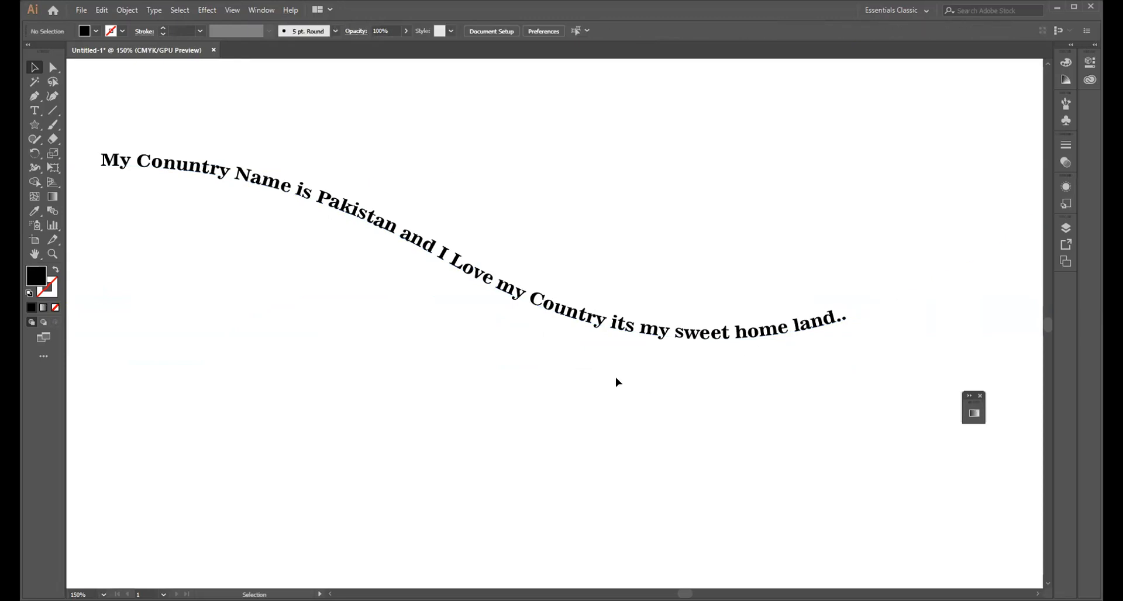
# - Delete the curved path text from the artboard
pyautogui.hotkey('ctrl', '0')
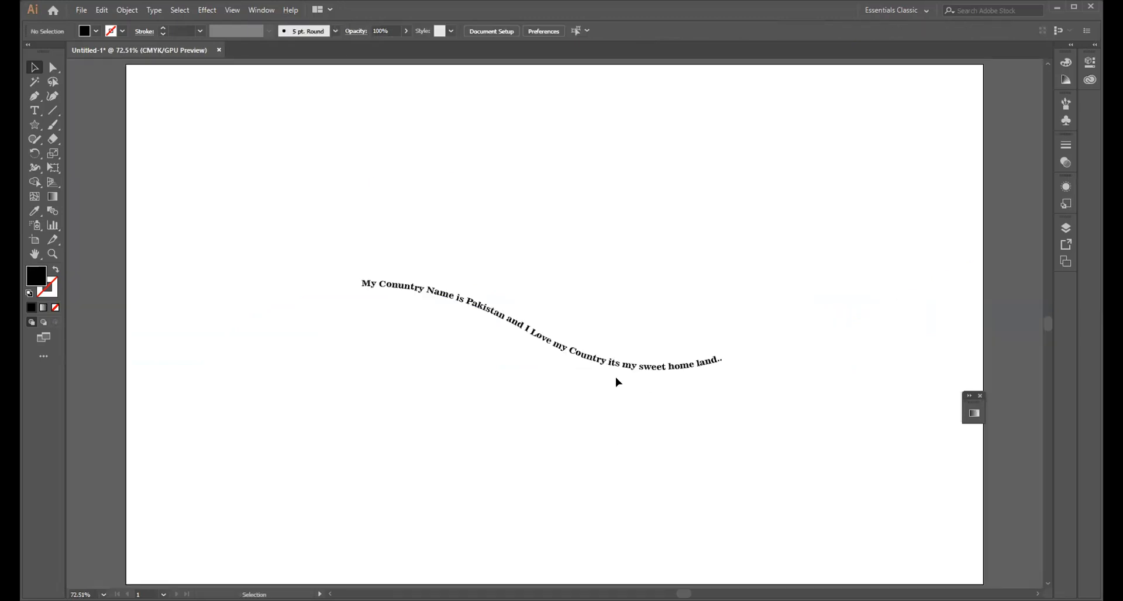
pyautogui.click(614, 368)
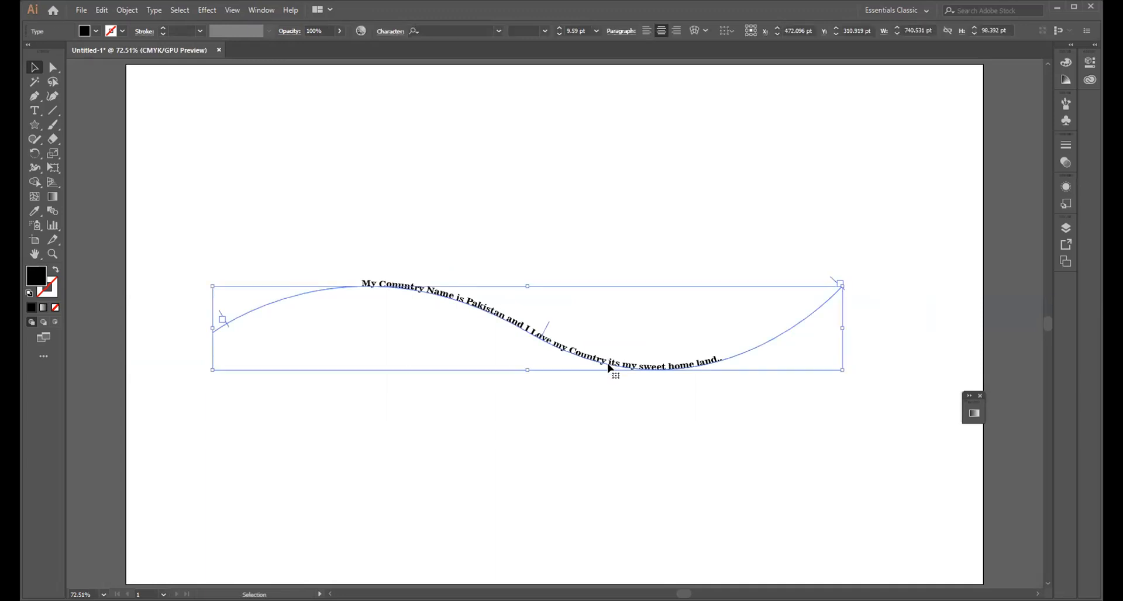
pyautogui.press('Delete')
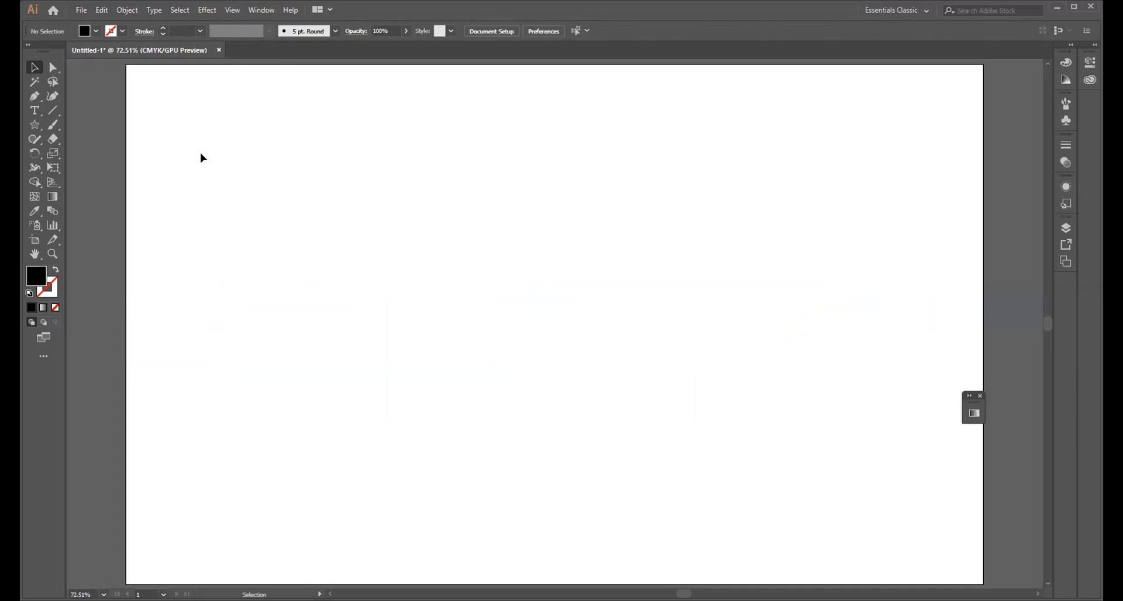
# - Create vertical point text reading "PAKISTAN" in the artboard's upper-left area with the Vertical Type tool
pyautogui.click(39, 114)
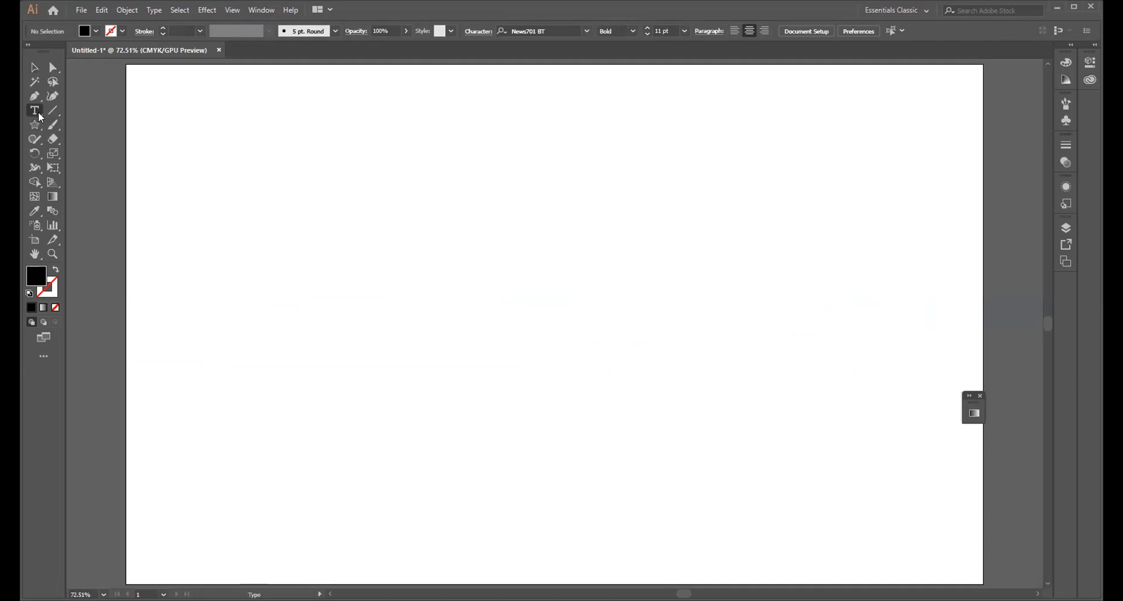
pyautogui.rightClick(34, 111)
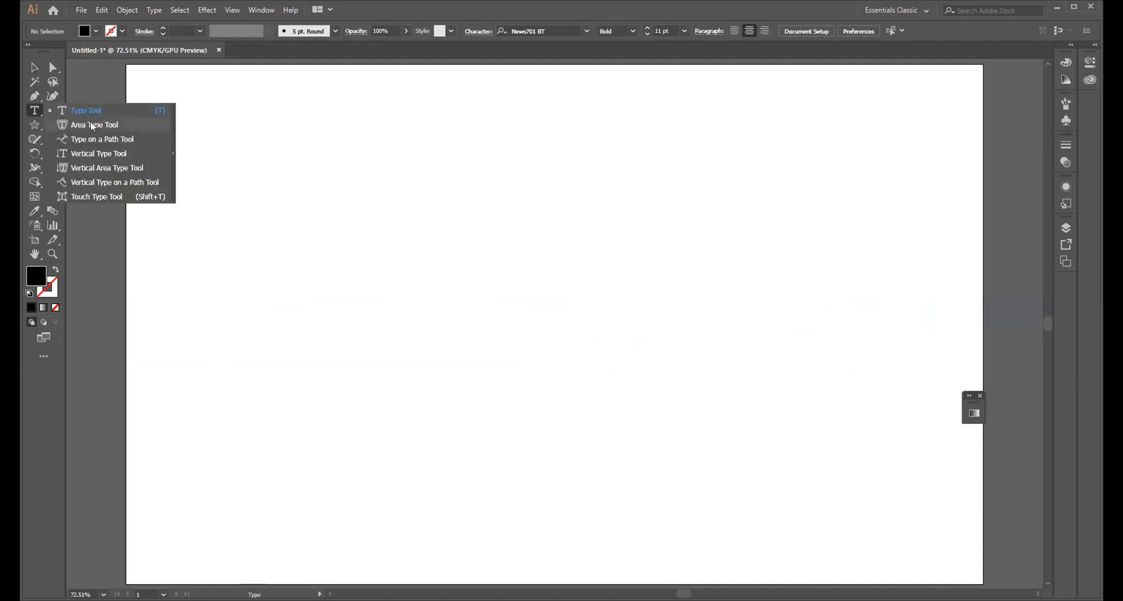
pyautogui.click(120, 155)
pyautogui.click(269, 188)
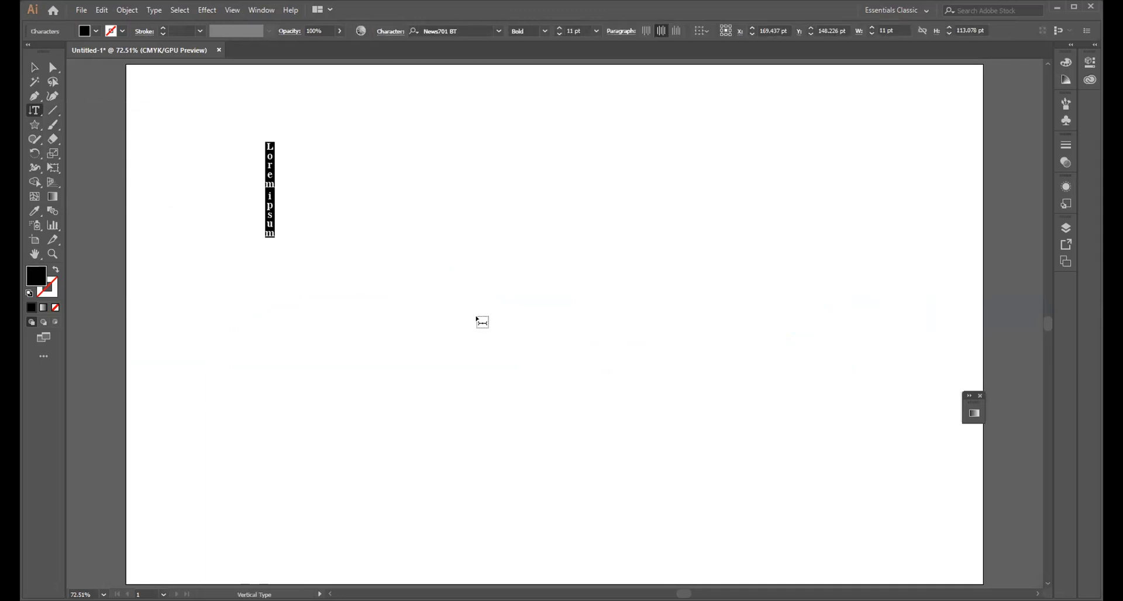
pyautogui.write('PAKISTAN')
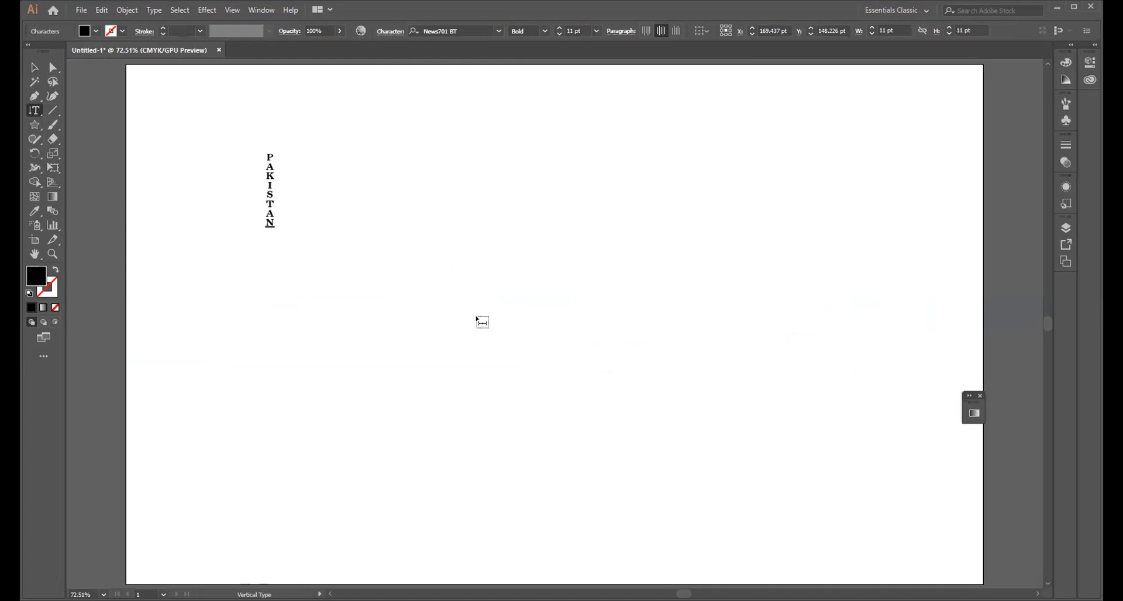
# - Scale the vertical text up to about 54 by 430 pt and set its font to Berlin Sans FB Demi Bold
pyautogui.click(34, 68)
pyautogui.moveTo(275, 224); pyautogui.dragTo(418, 520)
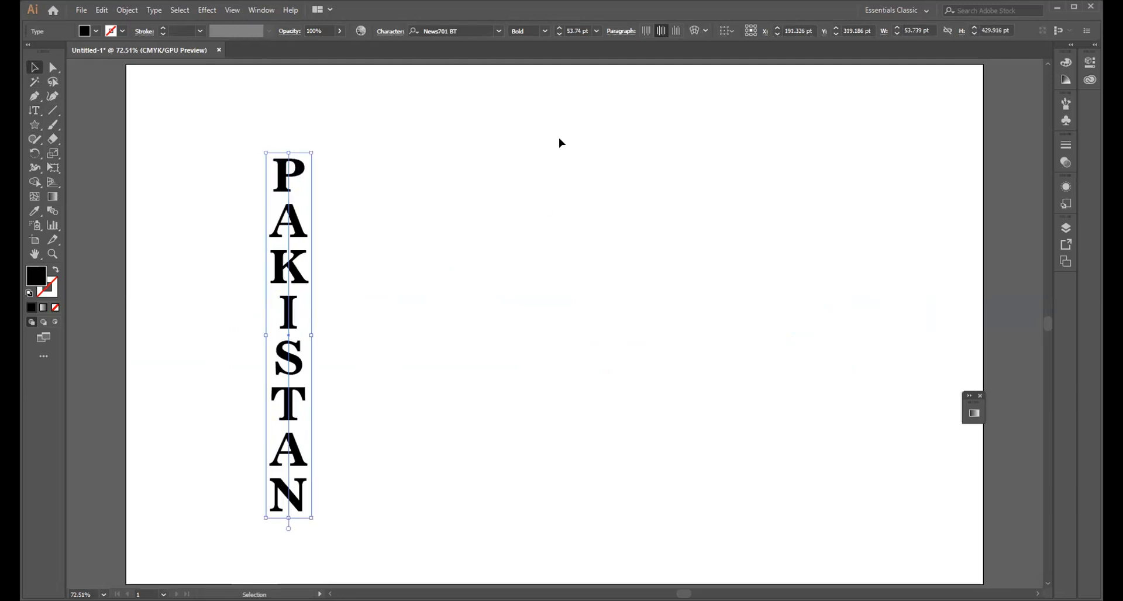
pyautogui.click(497, 31)
pyautogui.press('Down')
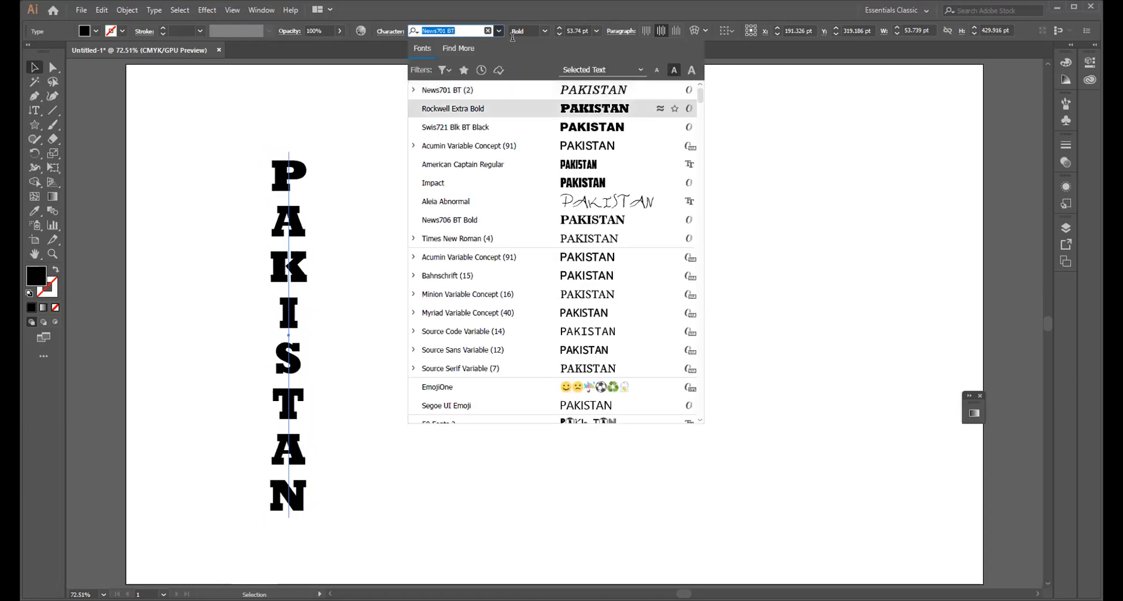
pyautogui.press('Return')
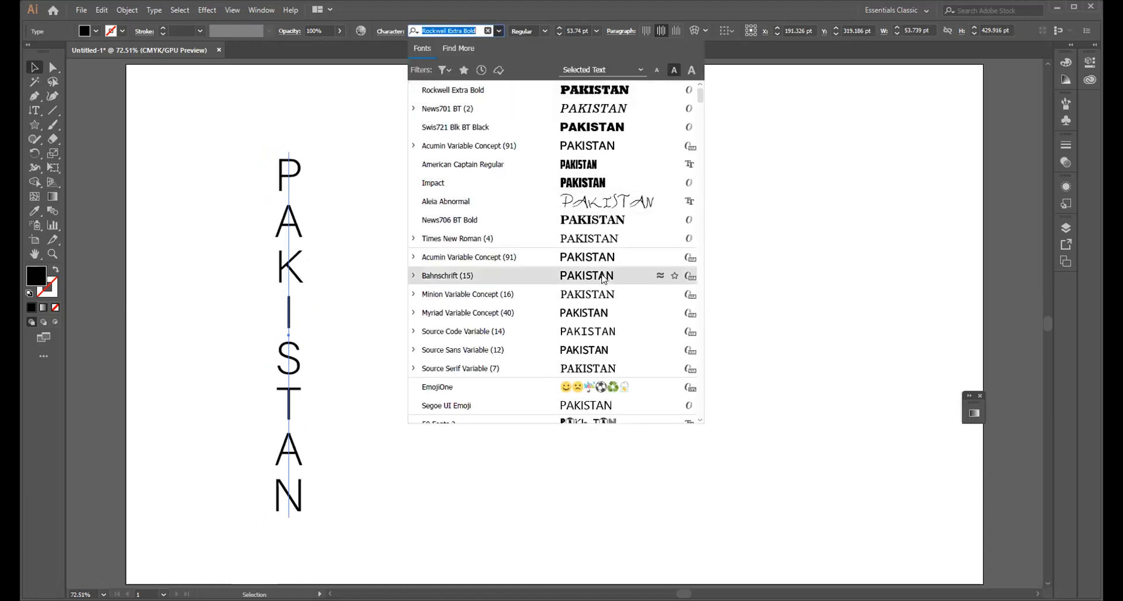
pyautogui.scroll(-5, 609, 368)
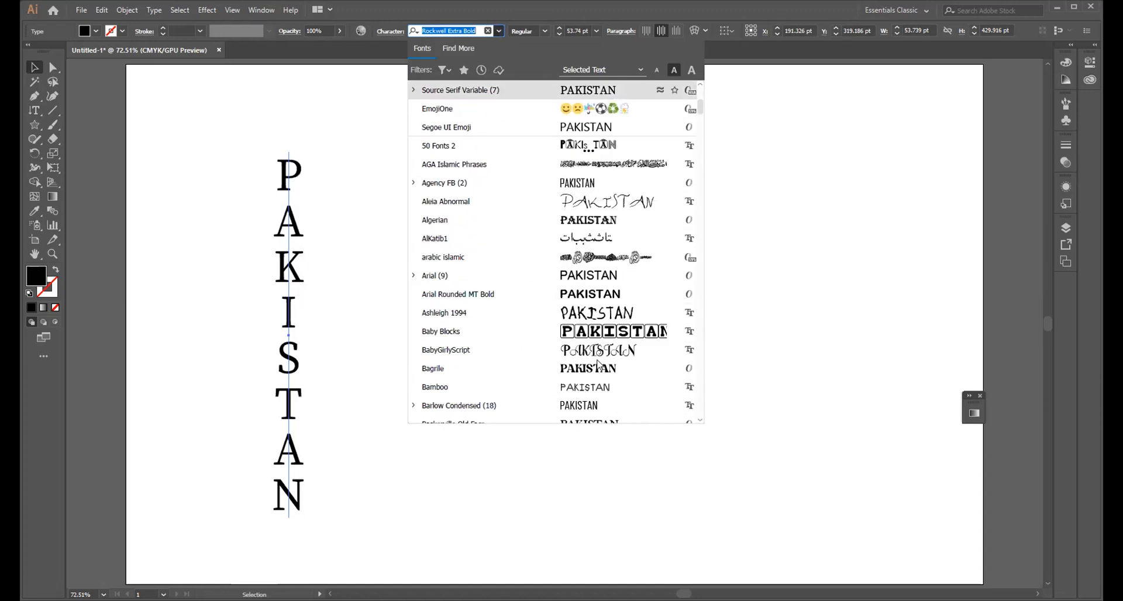
pyautogui.scroll(-4, 600, 338)
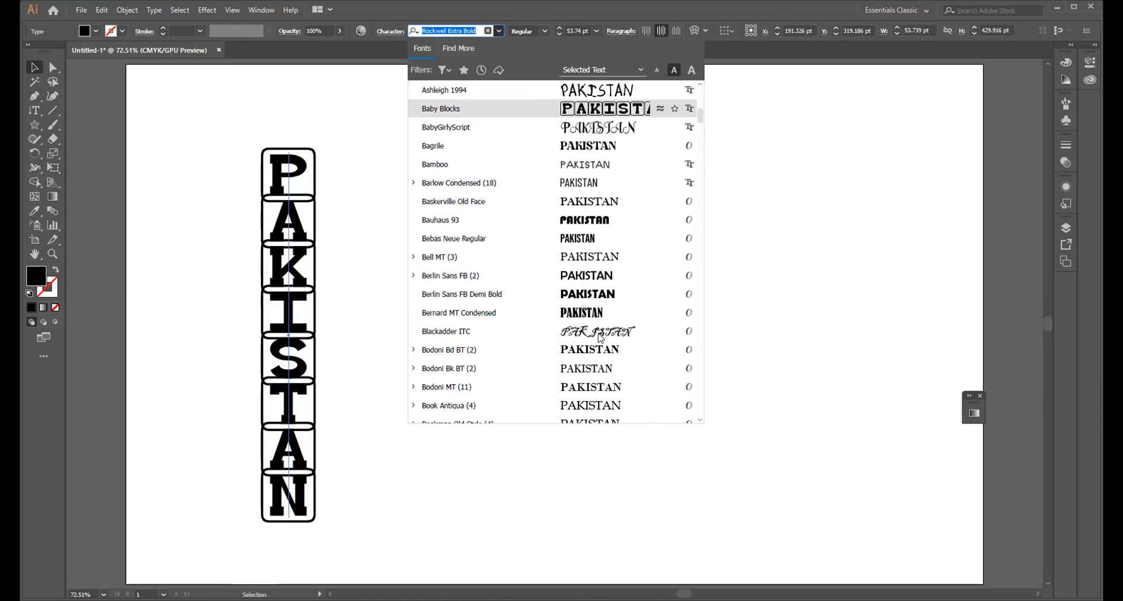
pyautogui.click(596, 292)
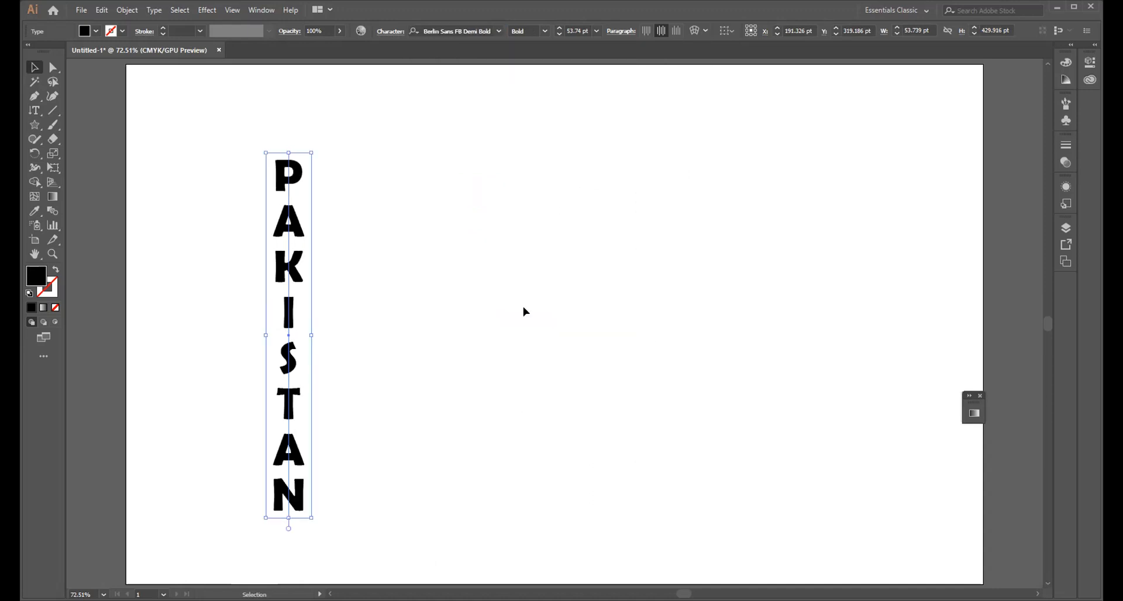
# - Try red and cyan fills on the vertical PAKISTAN text, ending with the dark red swatch
pyautogui.click(98, 31)
pyautogui.click(76, 52)
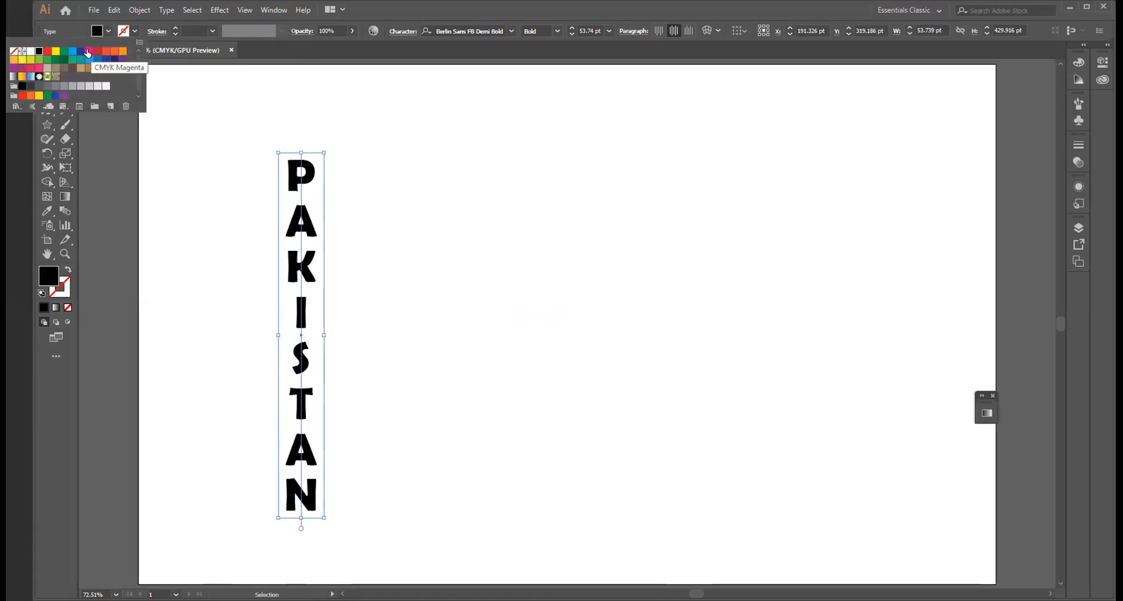
pyautogui.click(99, 52)
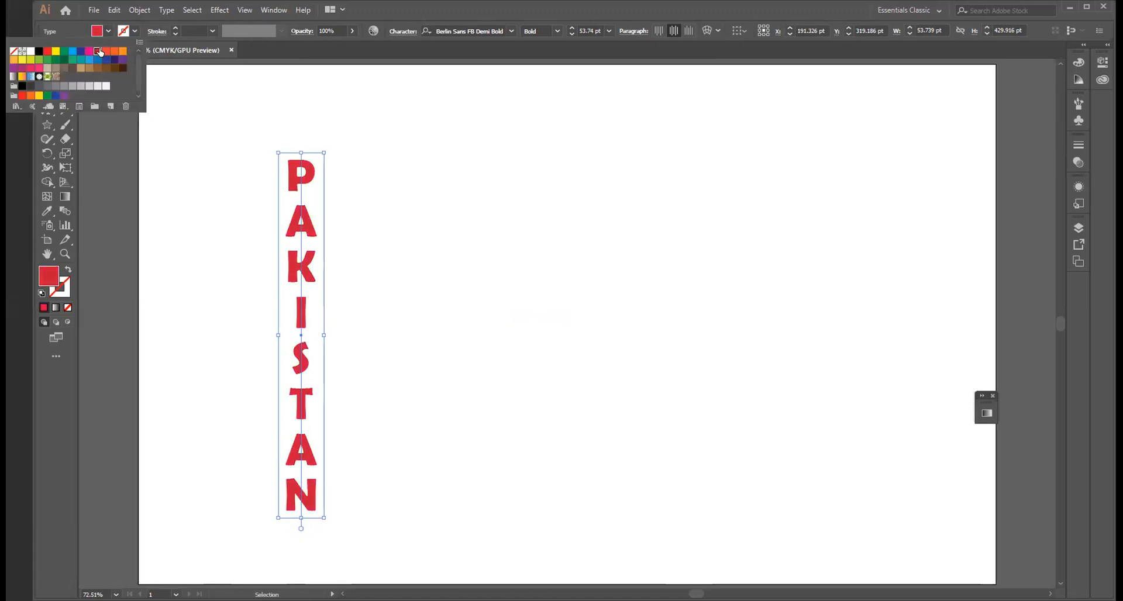
pyautogui.click(72, 52)
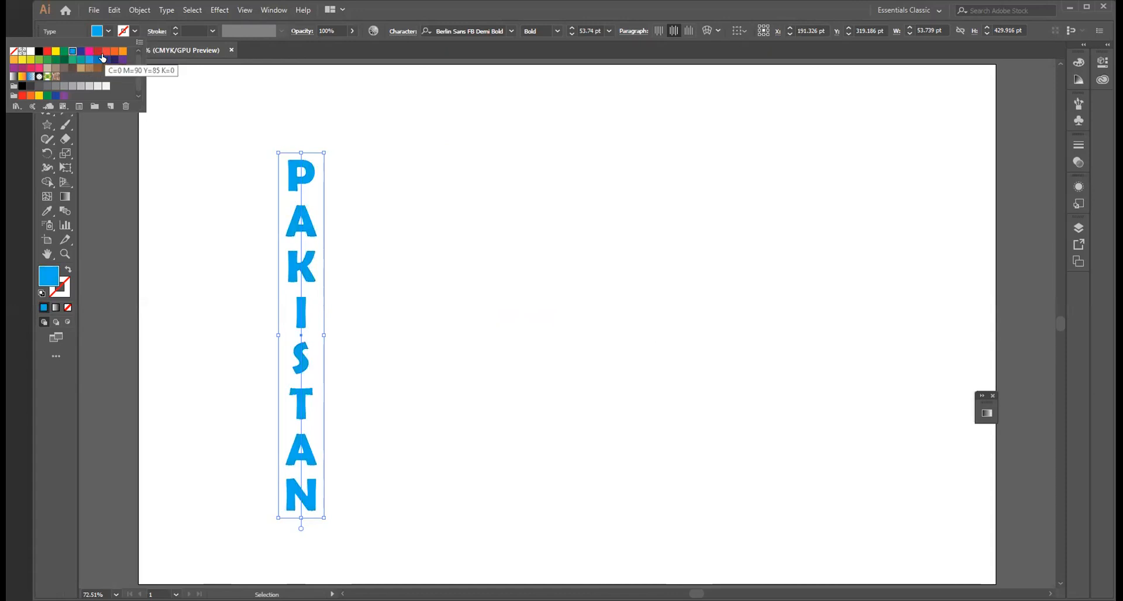
pyautogui.click(98, 51)
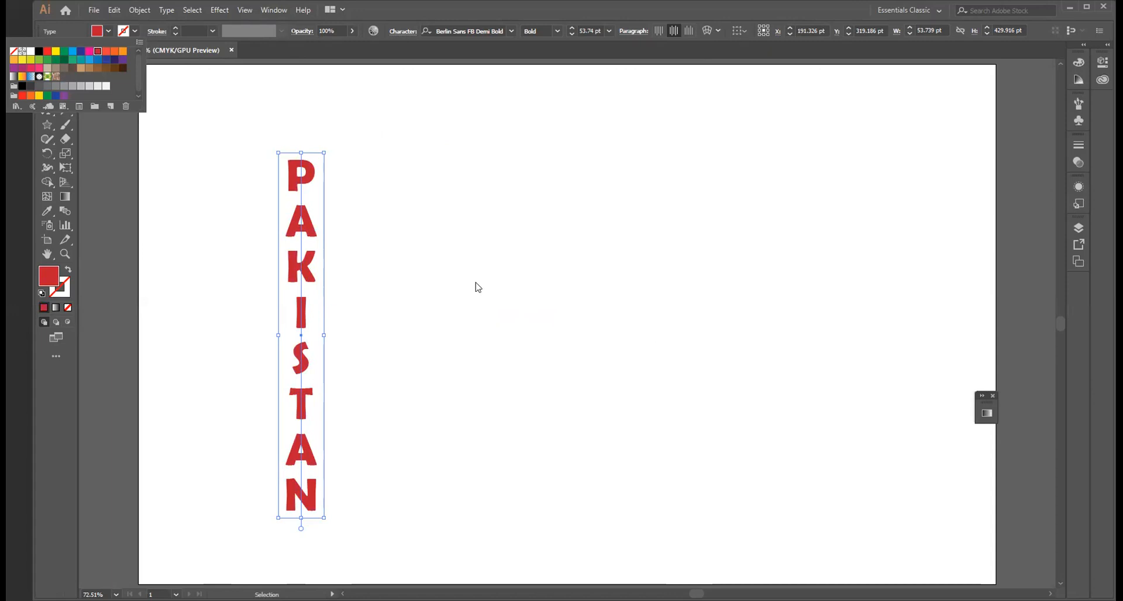
pyautogui.click(301, 317)
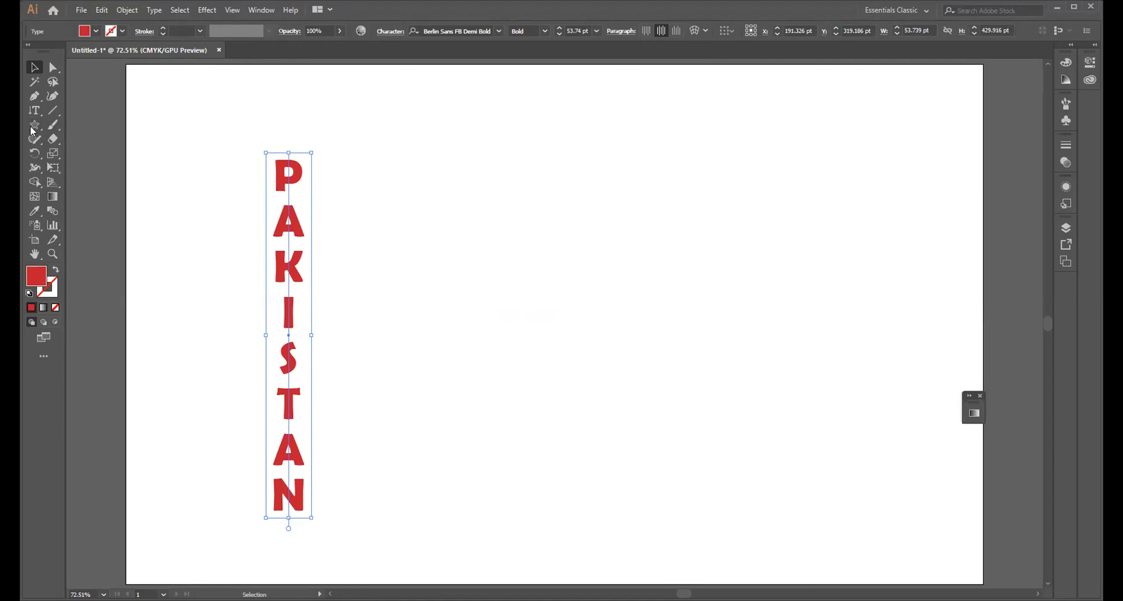
# - Draw an upright ellipse about 302 by 397 pt beside the vertical text and give it a red outline without fill
pyautogui.moveTo(35, 111); pyautogui.dragTo(110, 171)
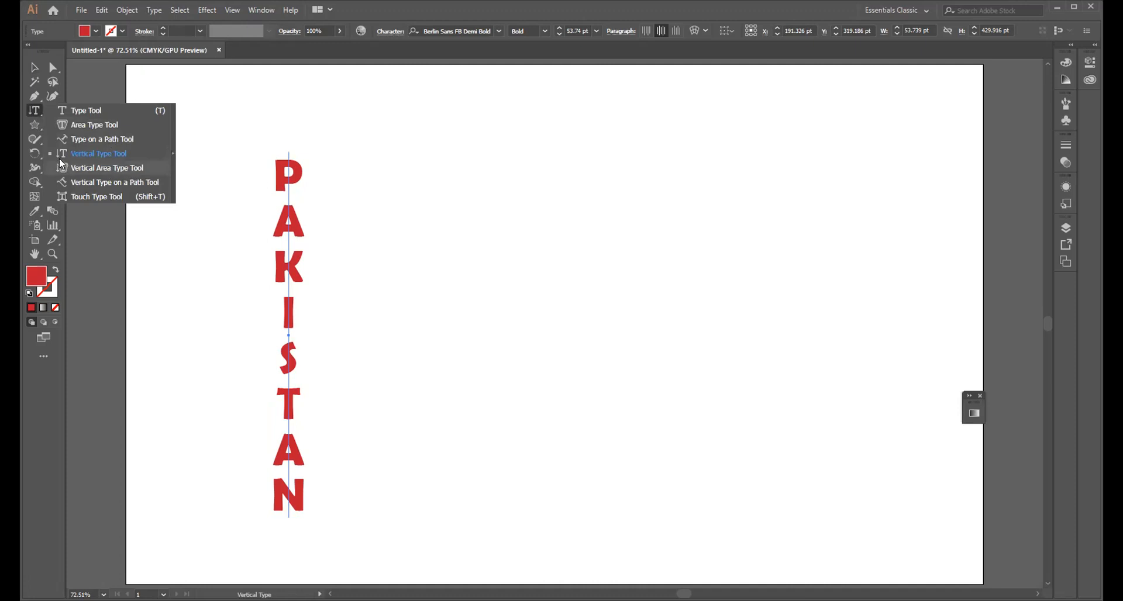
pyautogui.click(34, 125)
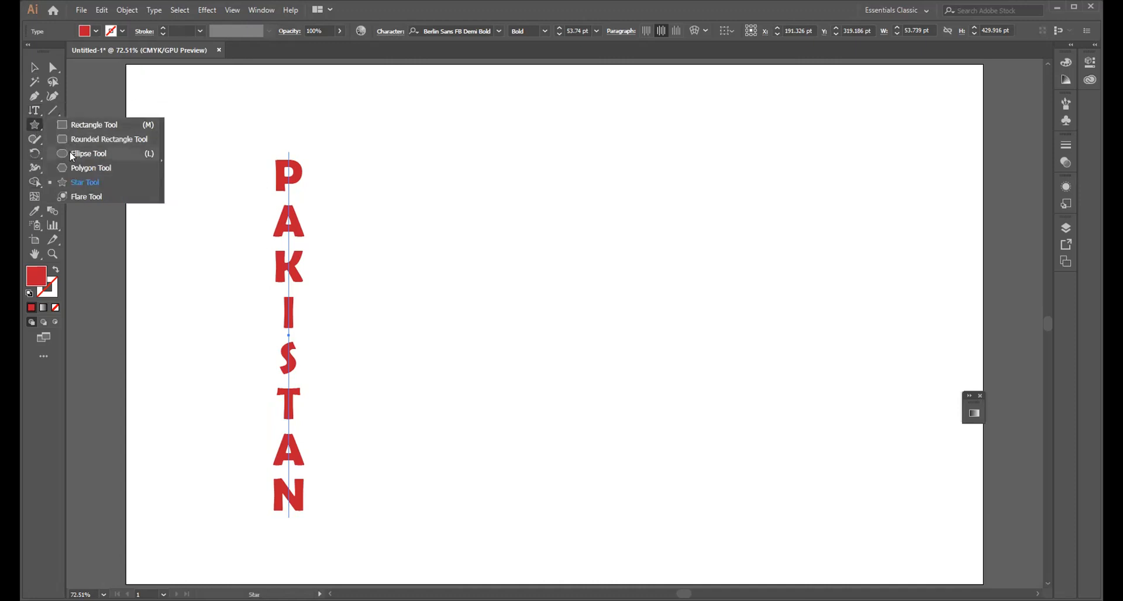
pyautogui.click(72, 155)
pyautogui.moveTo(519, 185)
pyautogui.mouseDown()
pyautogui.moveTo(665, 393)
pyautogui.moveTo(777, 523)
pyautogui.mouseUp()
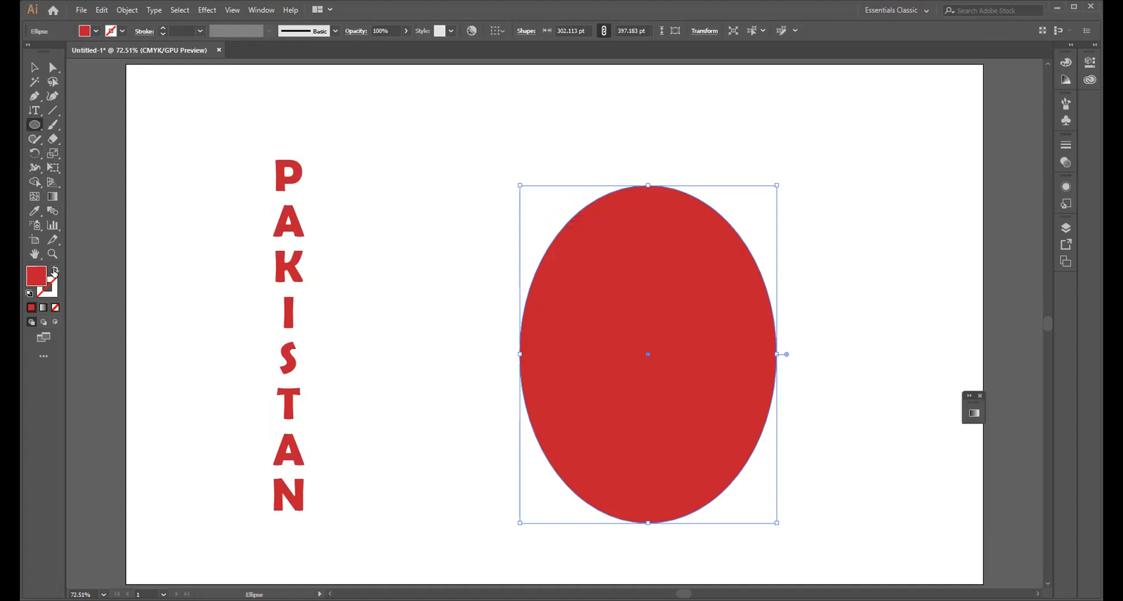
pyautogui.click(55, 270)
# - Fill the ellipse with vertical placeholder text using the Vertical Area Type tool
pyautogui.moveTo(32, 108); pyautogui.dragTo(92, 168)
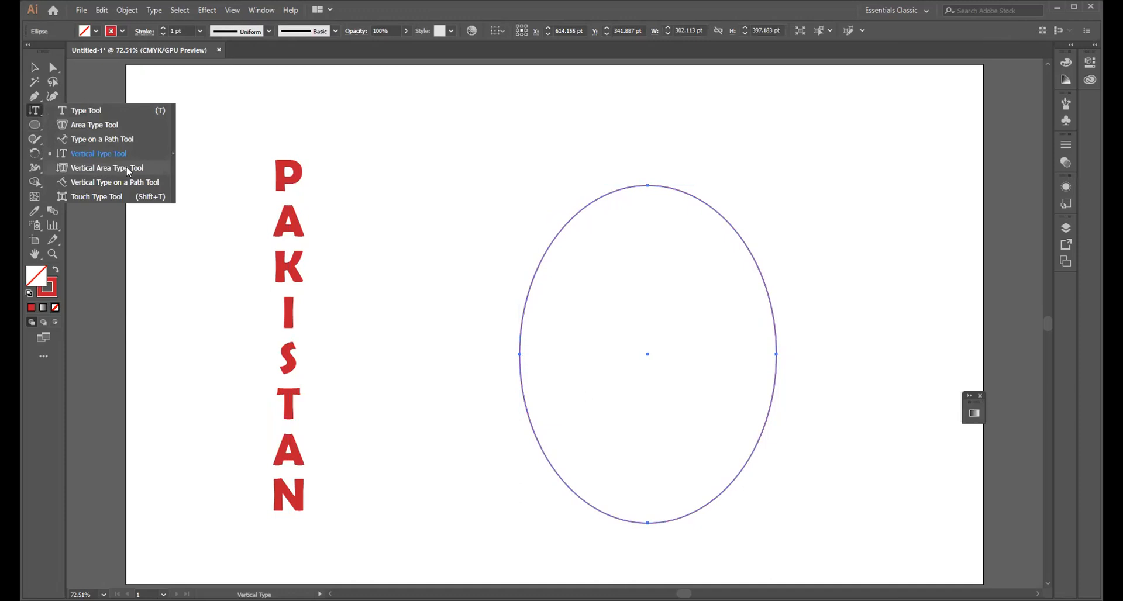
pyautogui.moveTo(128, 171); pyautogui.dragTo(128, 170)
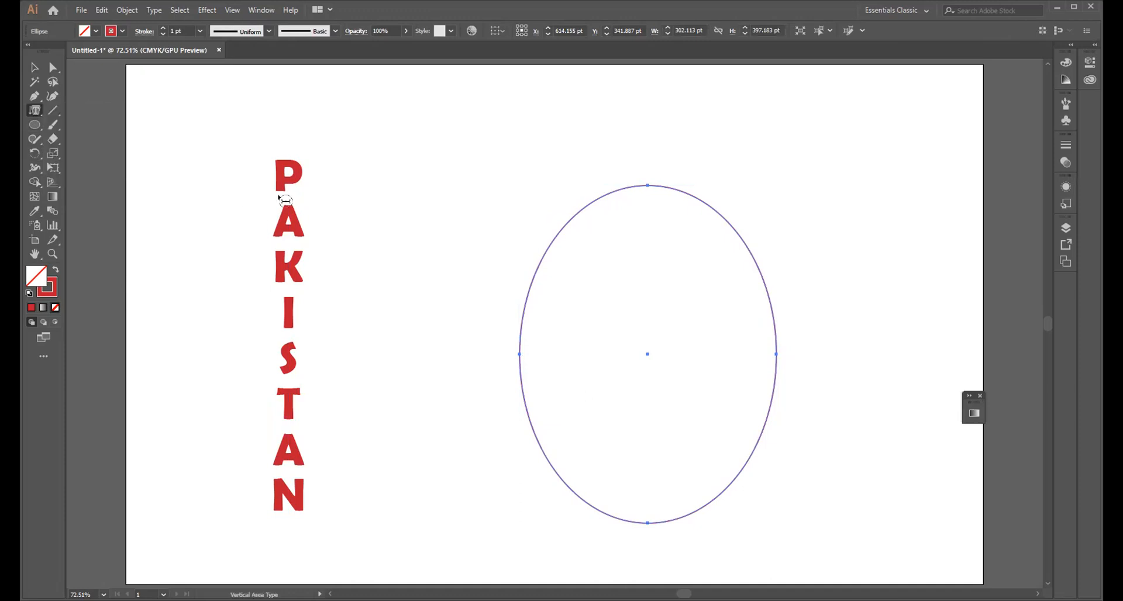
pyautogui.click(601, 199)
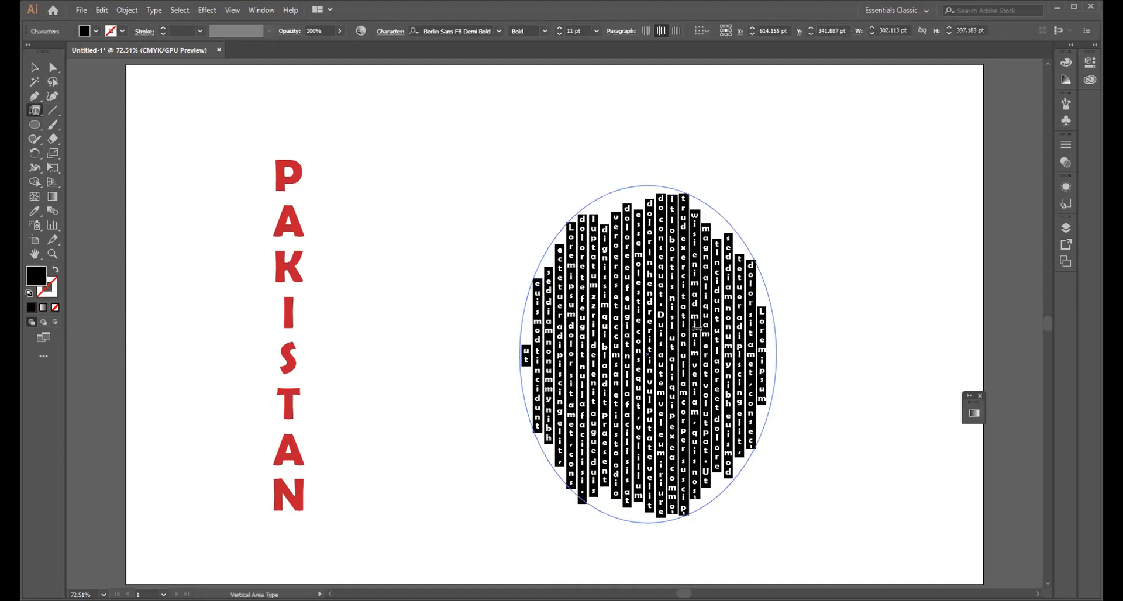
pyautogui.scroll(2, 703, 323)
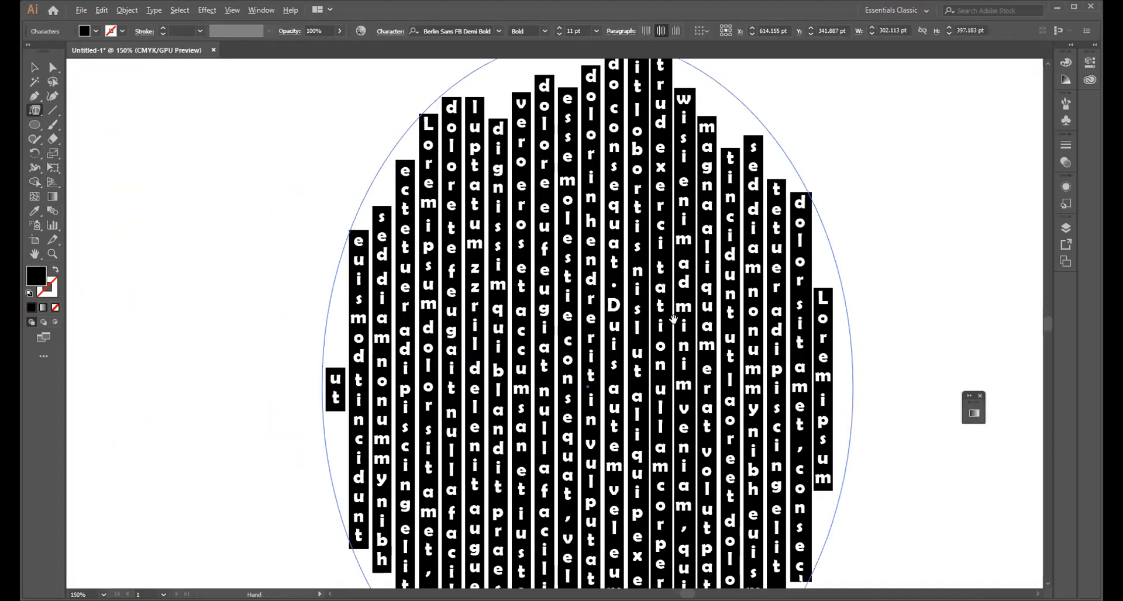
pyautogui.click(682, 322)
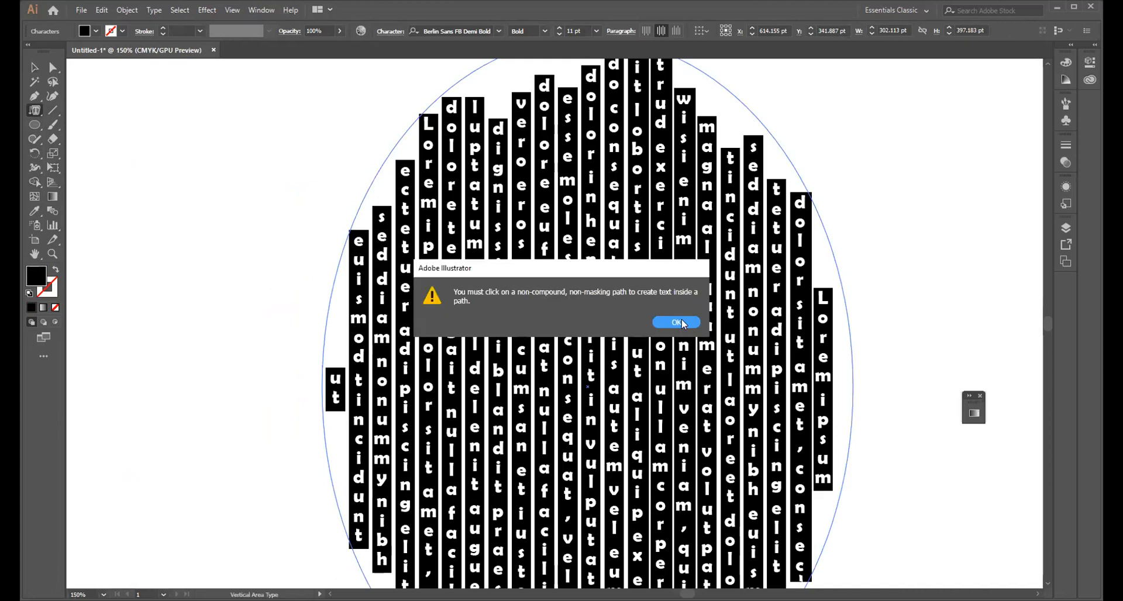
pyautogui.click(676, 322)
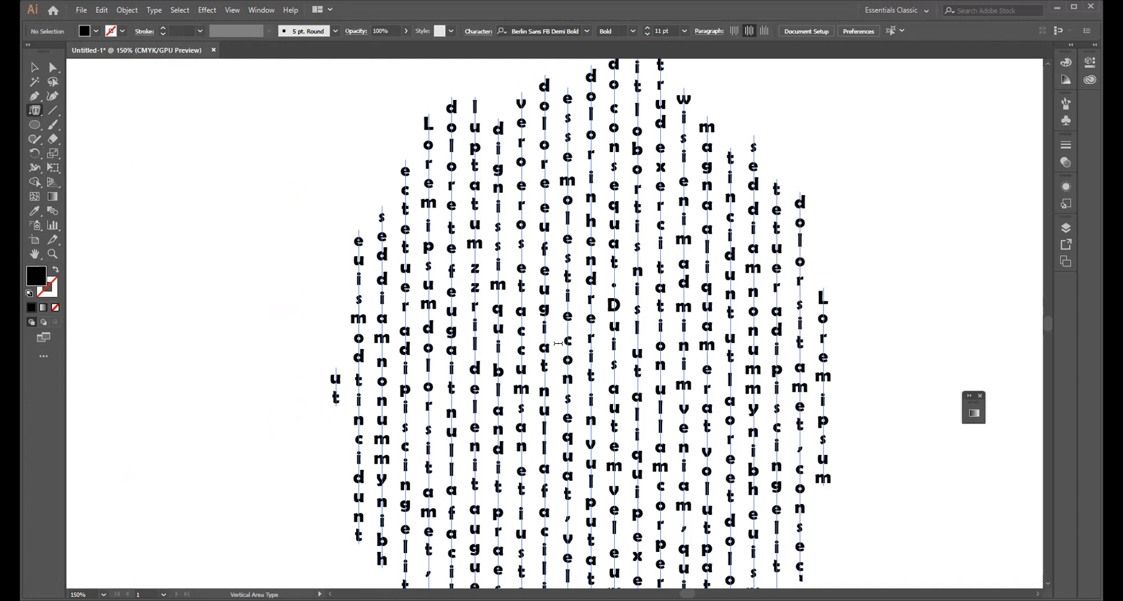
pyautogui.scroll(-4, 559, 347)
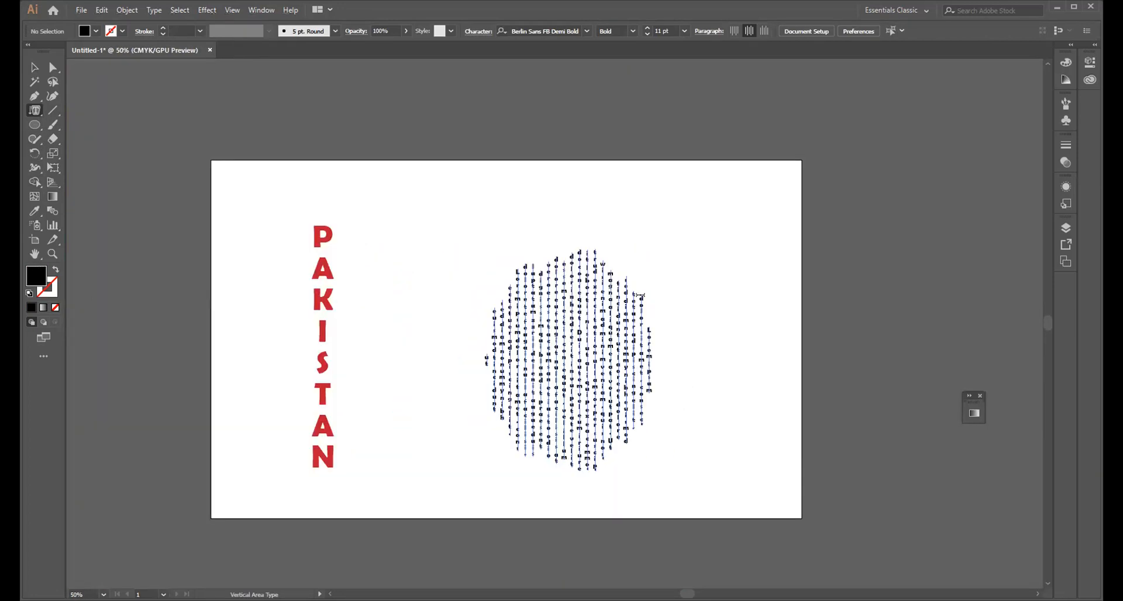
# - Try top, bottom and center alignment on the ellipse's vertical text, ending with top alignment
pyautogui.click(560, 369)
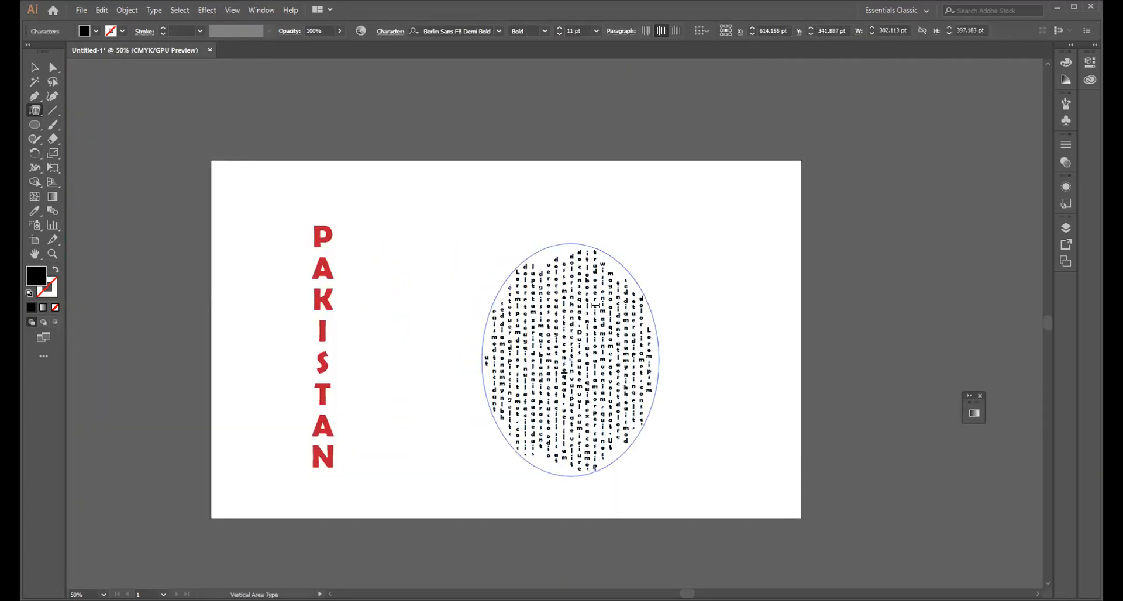
pyautogui.click(646, 31)
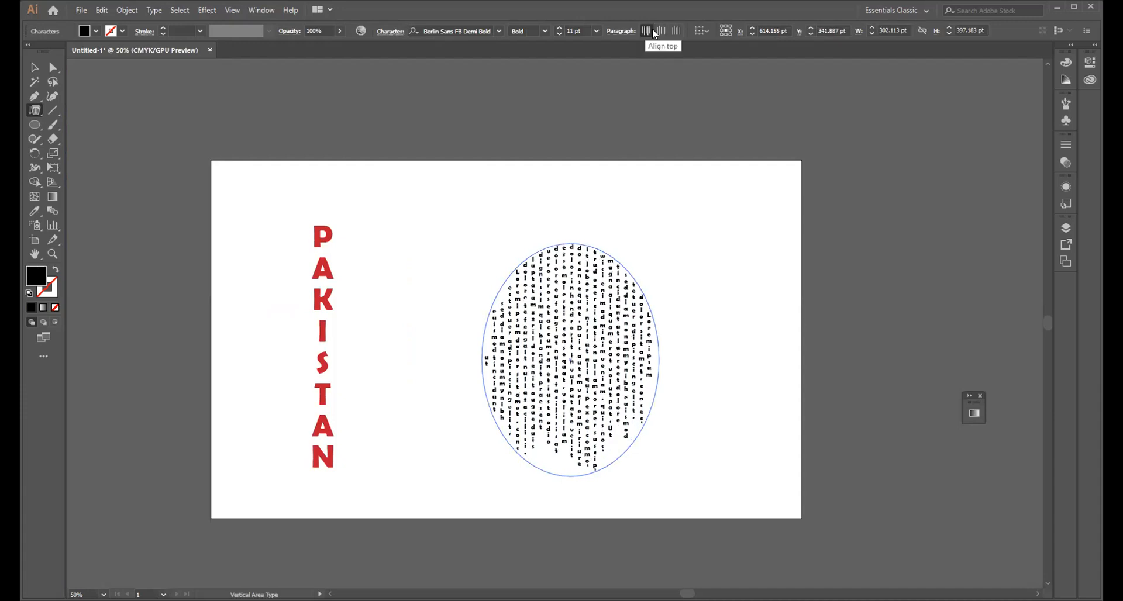
pyautogui.click(676, 31)
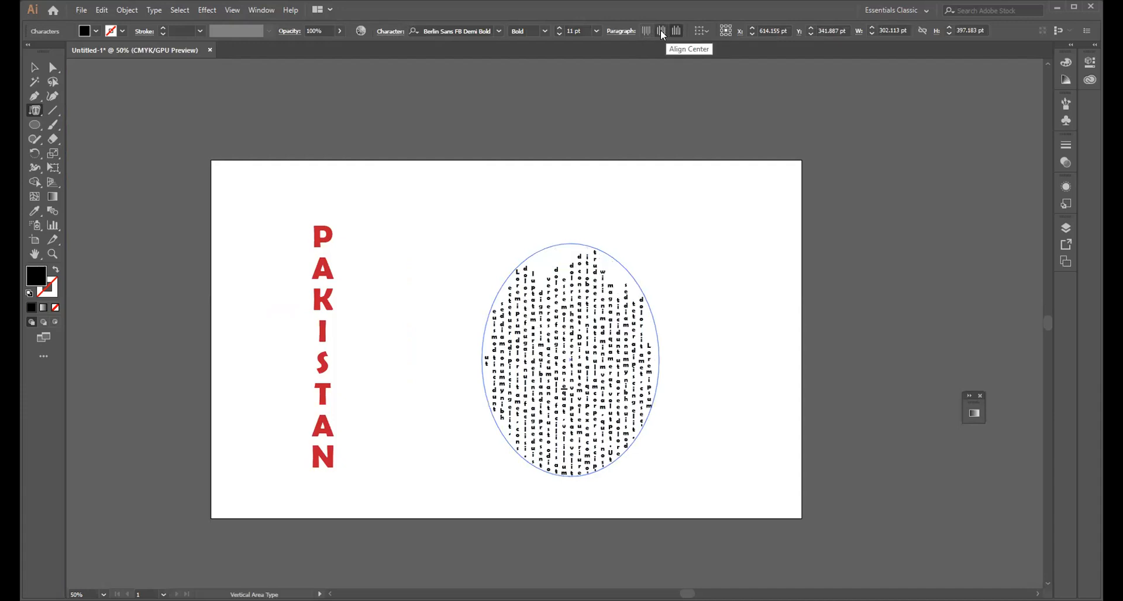
pyautogui.click(661, 30)
pyautogui.click(647, 30)
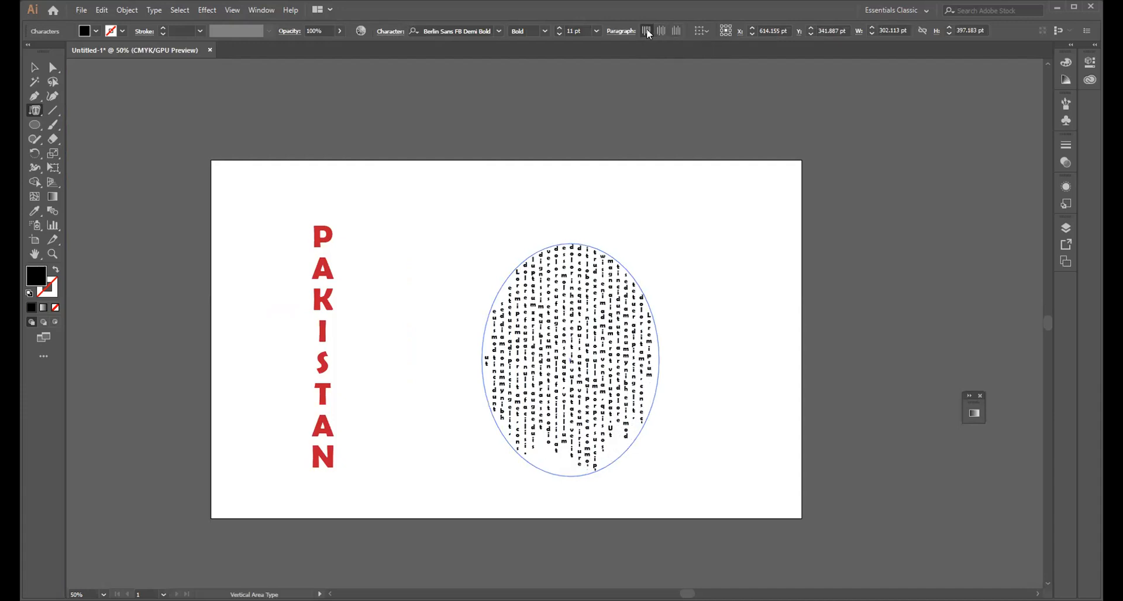
# - Center-align the upright ellipse's vertical text and draw a flat ellipse about 317 by 113 pt above it with a black outline and no fill
pyautogui.click(662, 29)
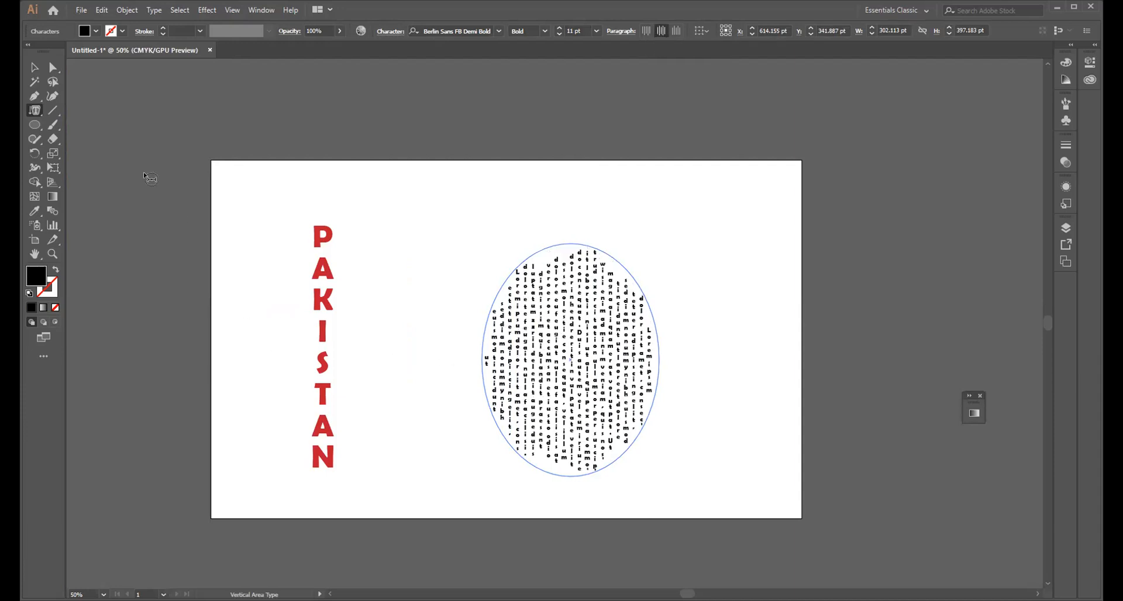
pyautogui.click(36, 126)
pyautogui.rightClick(41, 129)
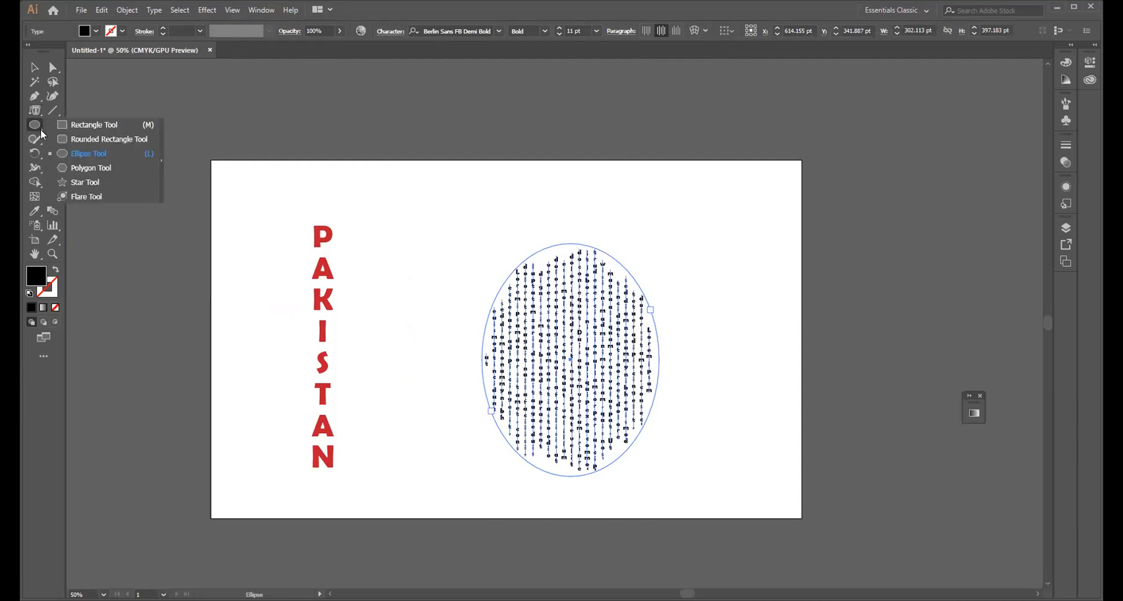
pyautogui.click(82, 153)
pyautogui.moveTo(392, 178); pyautogui.dragTo(572, 242)
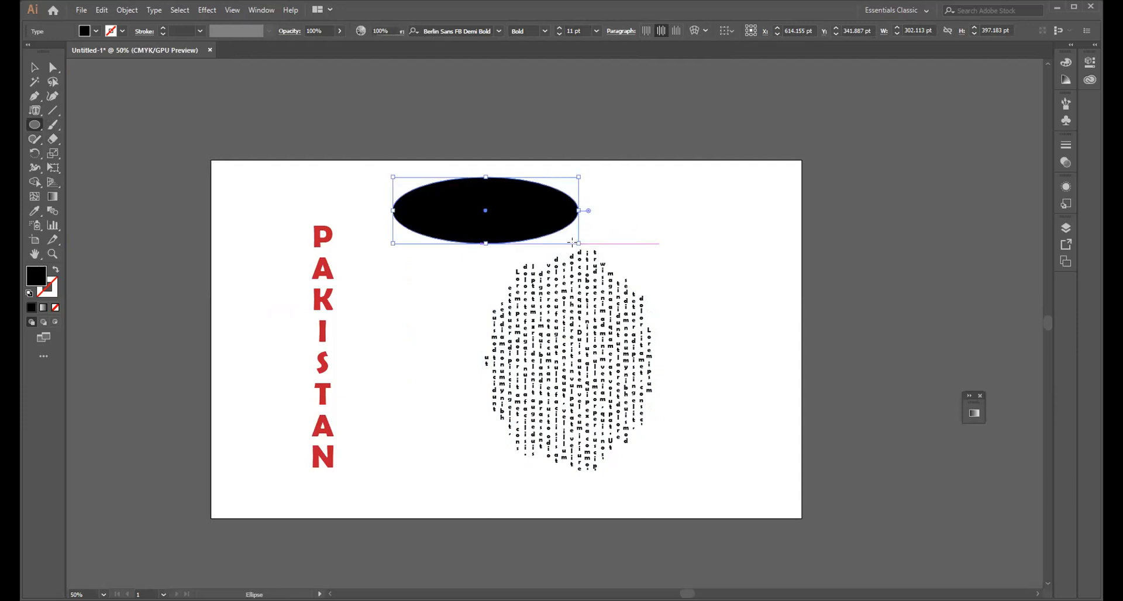
pyautogui.click(55, 270)
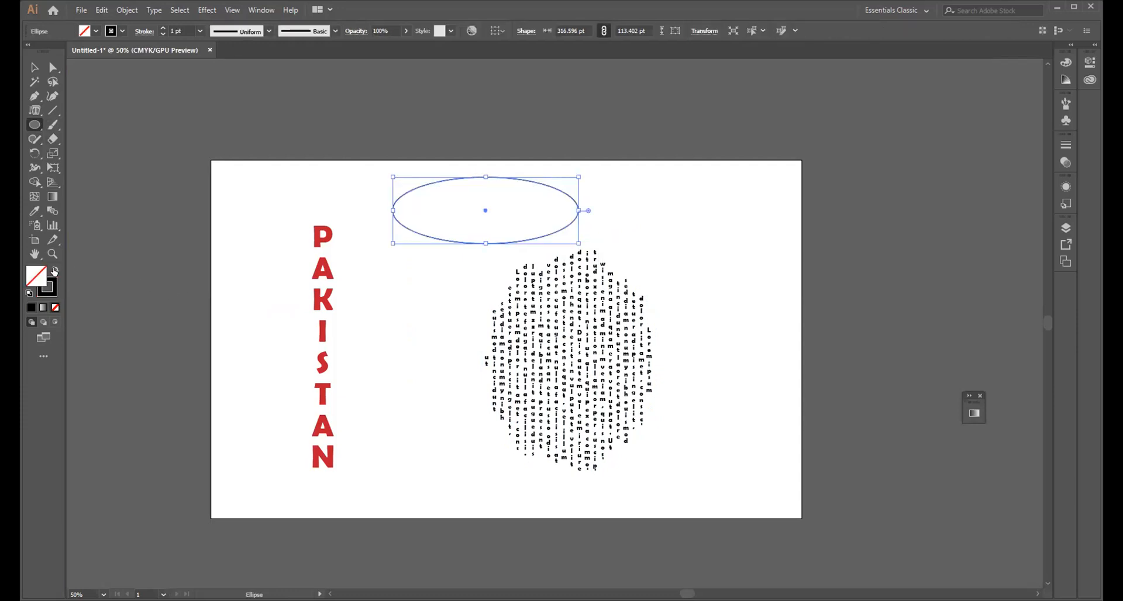
# - Fill the flat ellipse with vertical placeholder text using the Vertical Area Type tool
pyautogui.click(35, 112)
pyautogui.click(35, 116)
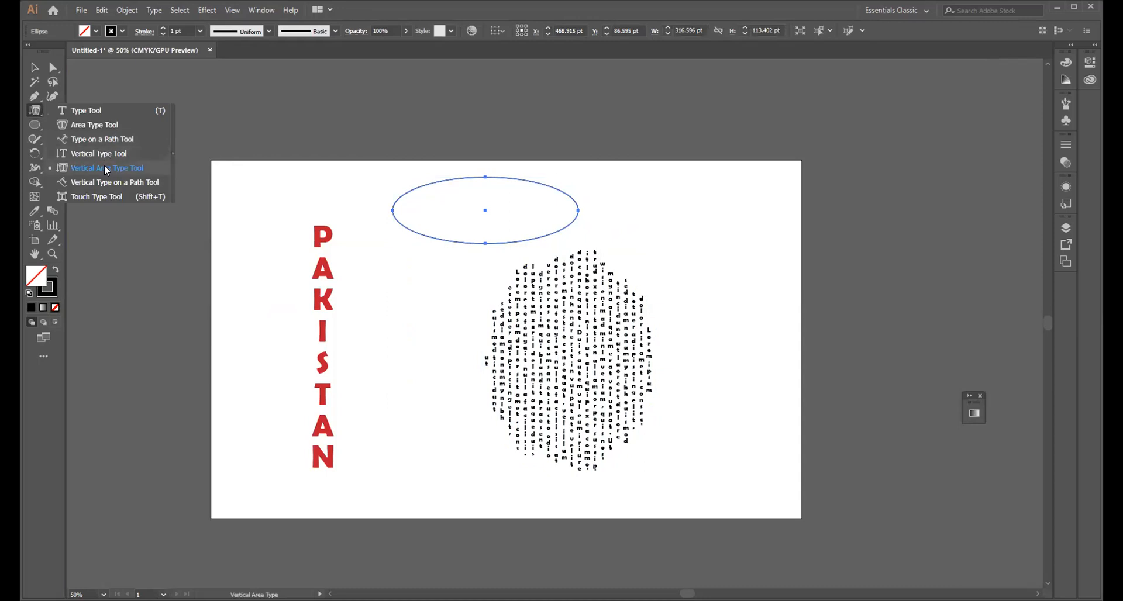
pyautogui.click(455, 182)
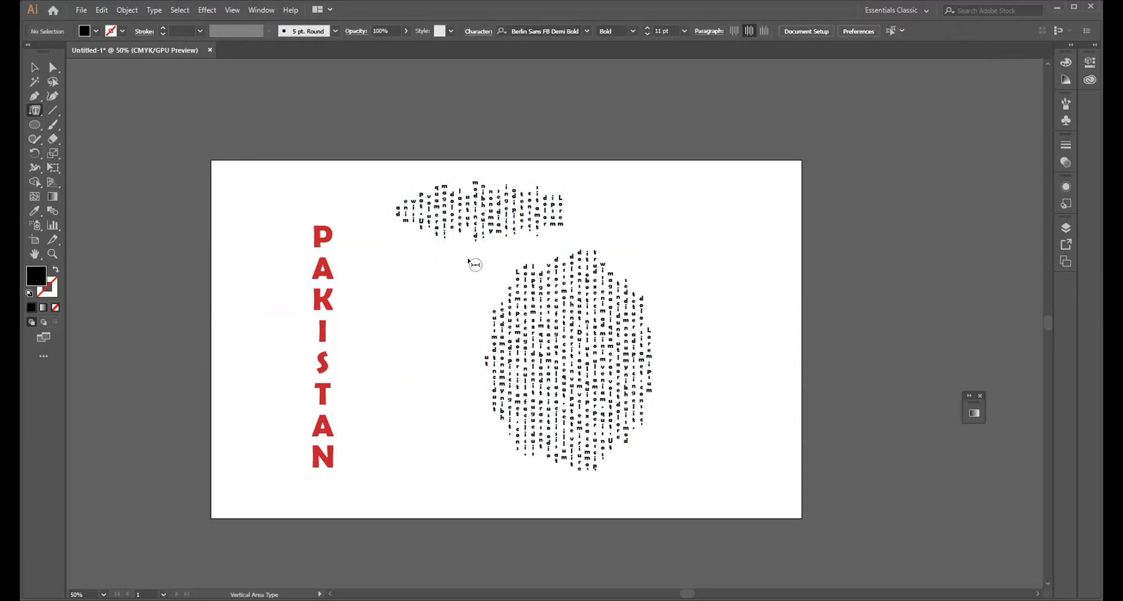
pyautogui.scroll(4, 476, 202)
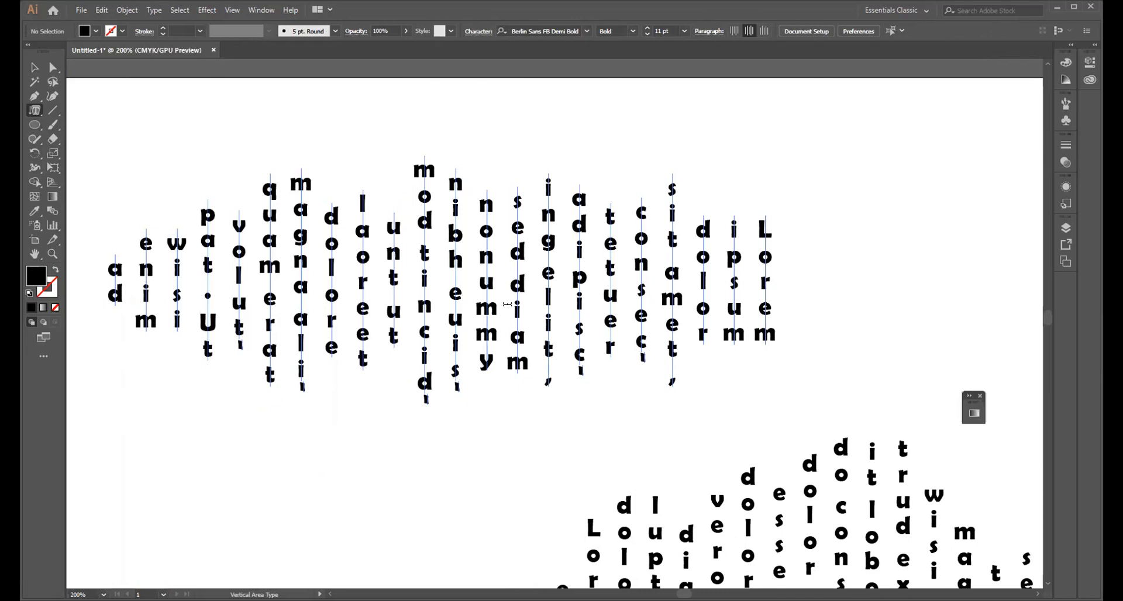
pyautogui.scroll(-4, 508, 305)
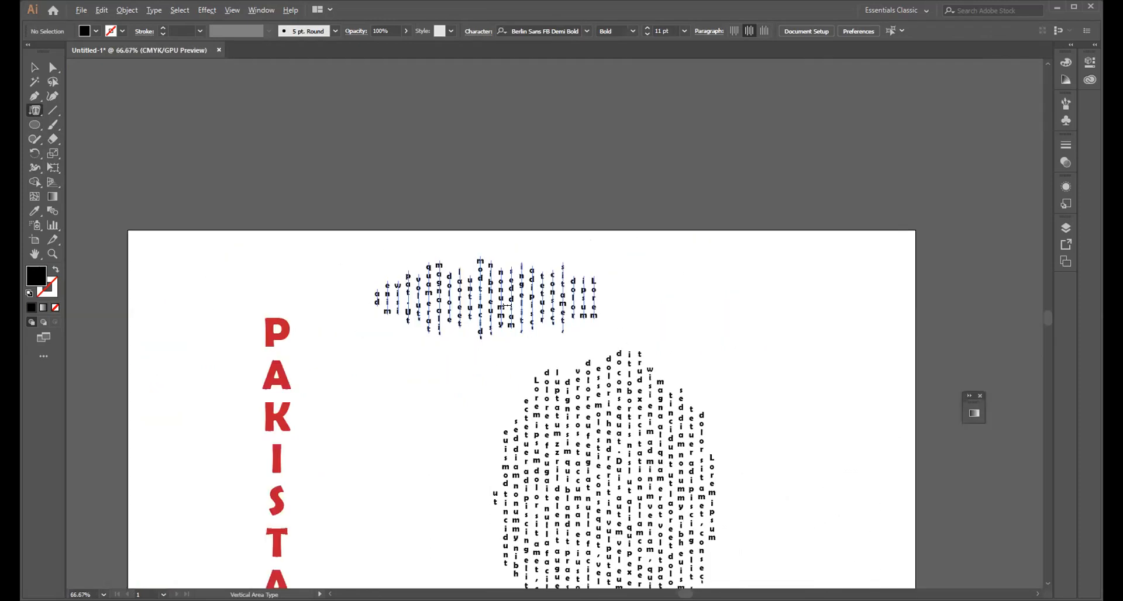
# - Export the artwork as a JPEG named TT22 to the Downloads folder
pyautogui.click(80, 10)
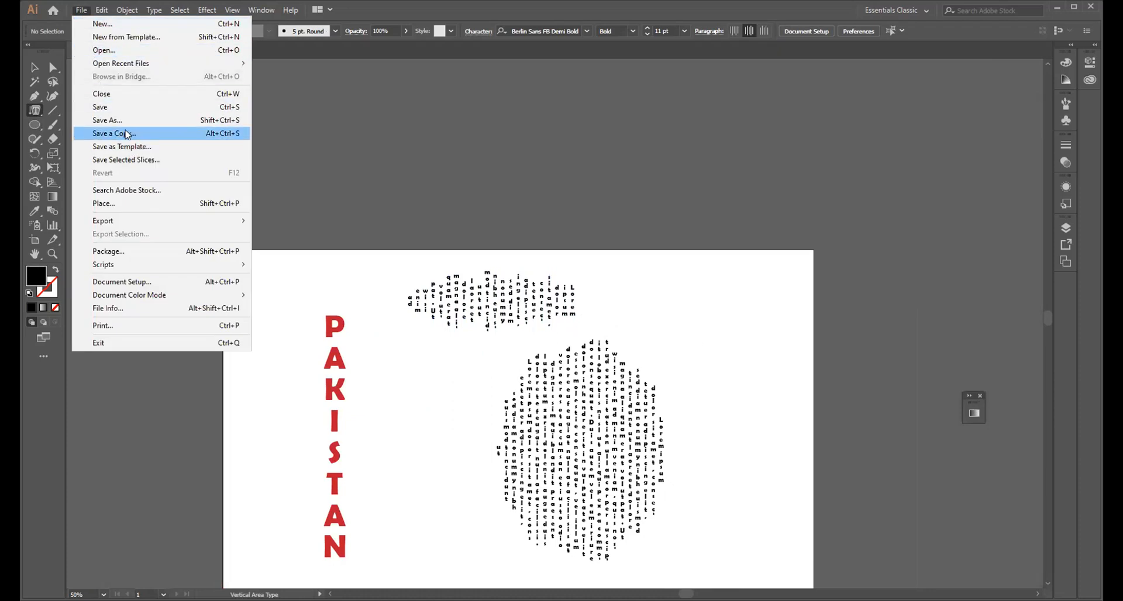
pyautogui.moveTo(129, 221)
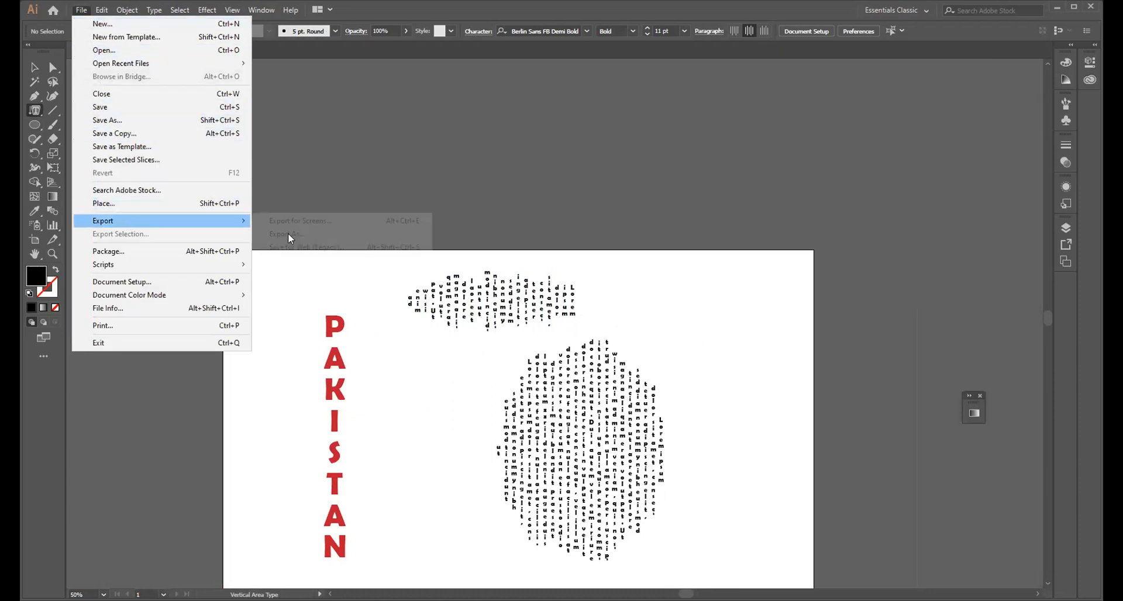
pyautogui.click(289, 234)
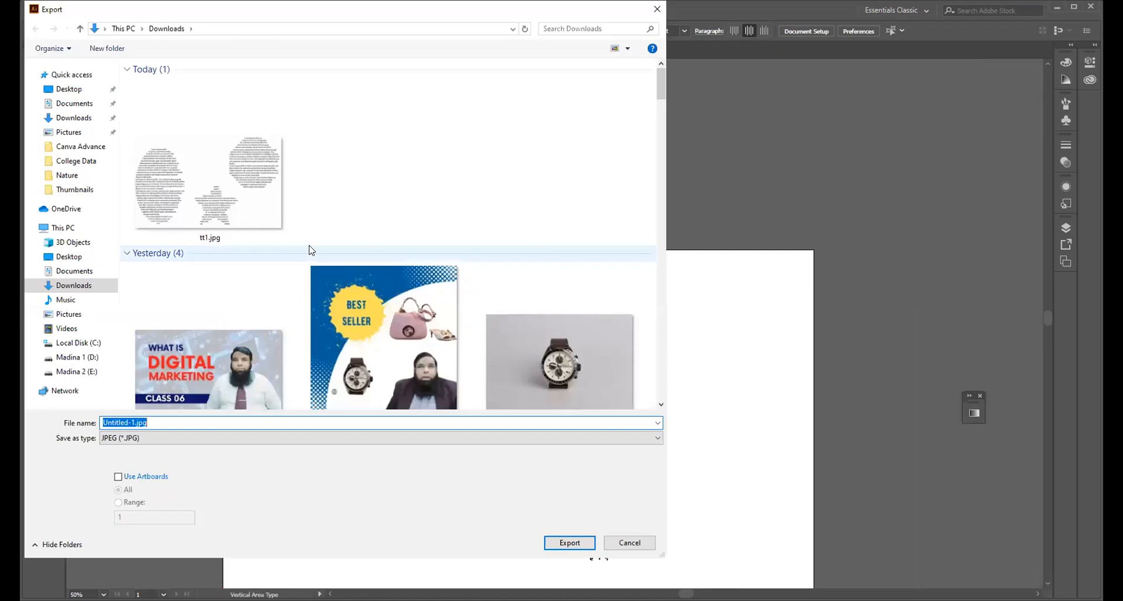
pyautogui.write('TT22')
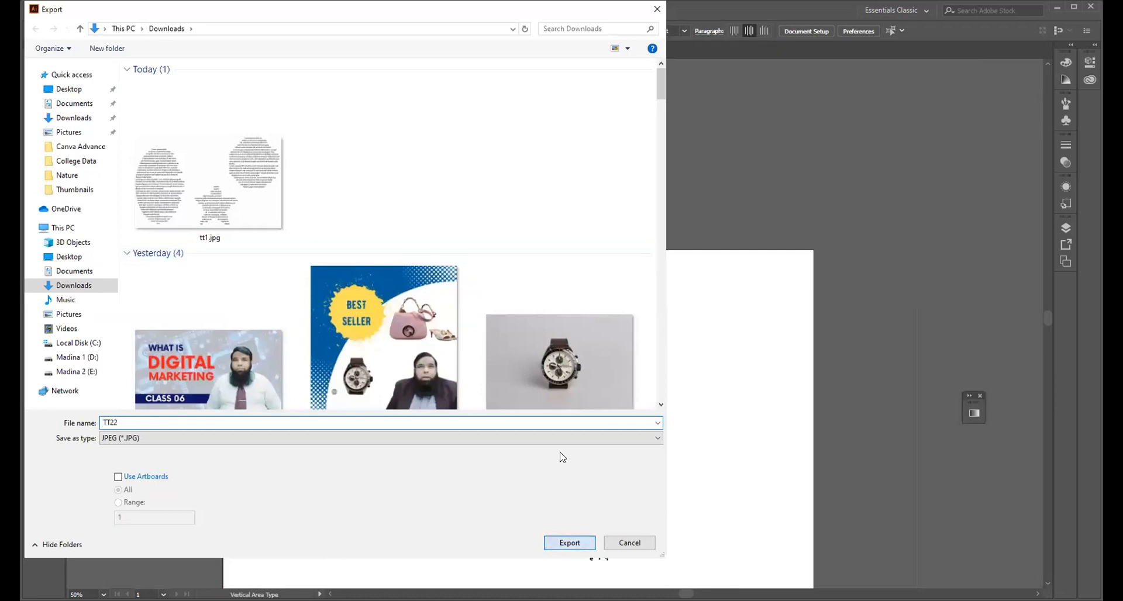
pyautogui.press('Return')
pyautogui.click(615, 473)
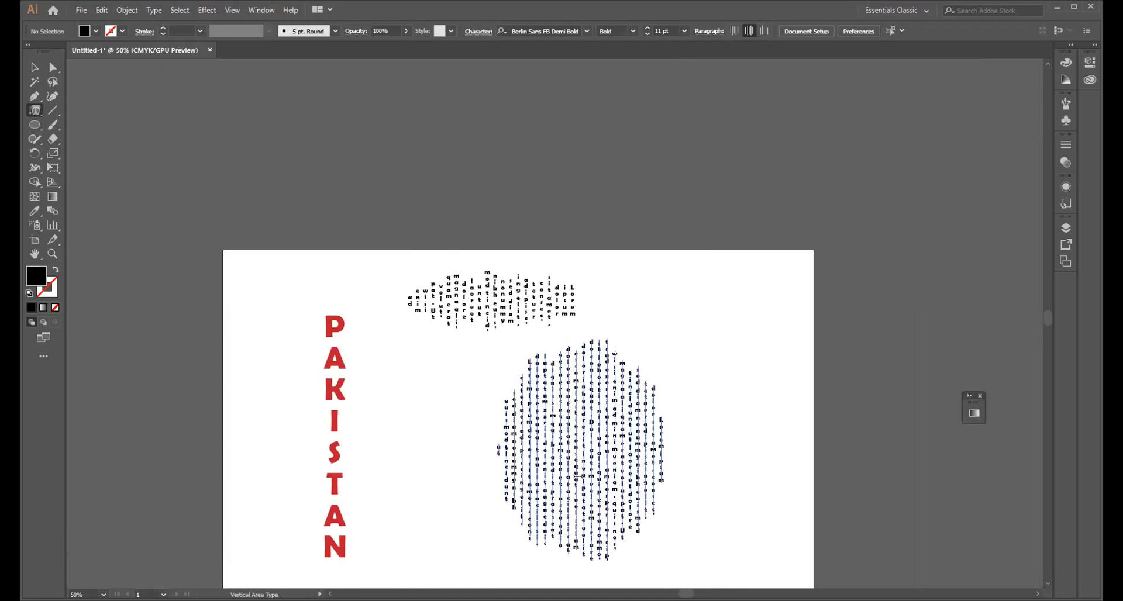
# - Delete all artwork from the artboard and fit the empty artboard in the window
pyautogui.hotkey('ctrl', 'a')
pyautogui.press('Delete')
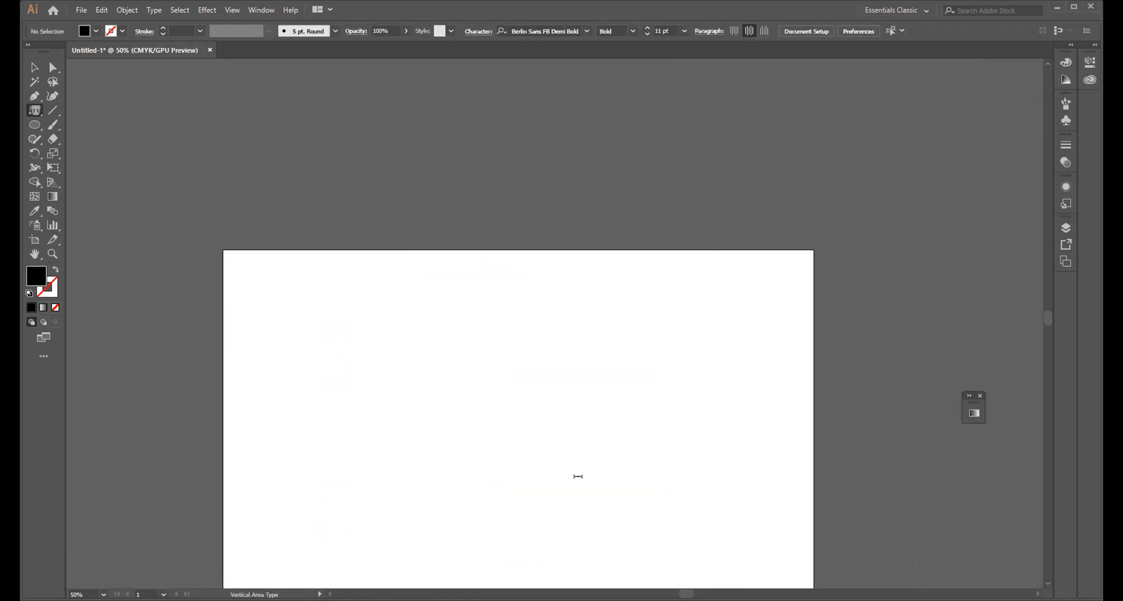
pyautogui.hotkey('ctrl', '0')
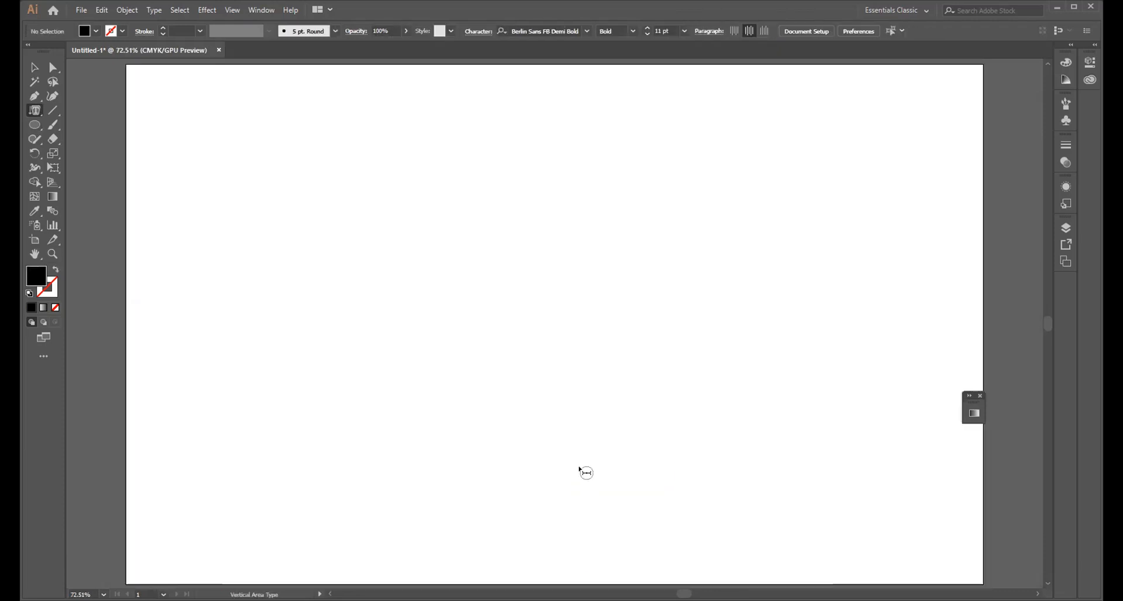
# - Draw an open, upright S-shaped curve about 46 by 439 pt with the Pen tool, with a black stroke and no fill
pyautogui.click(37, 109)
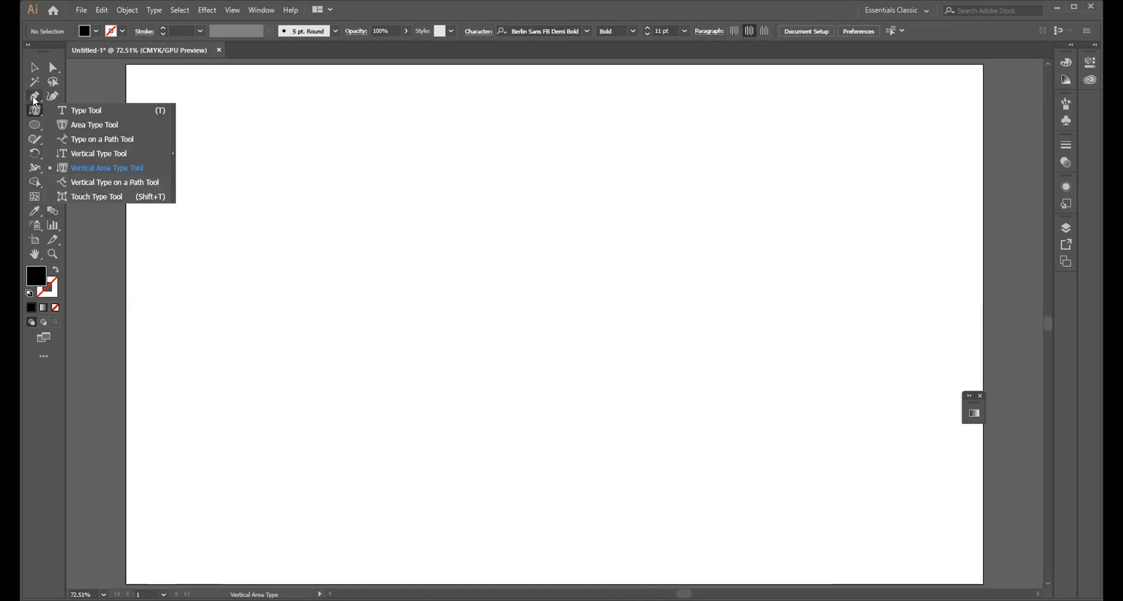
pyautogui.press('p')
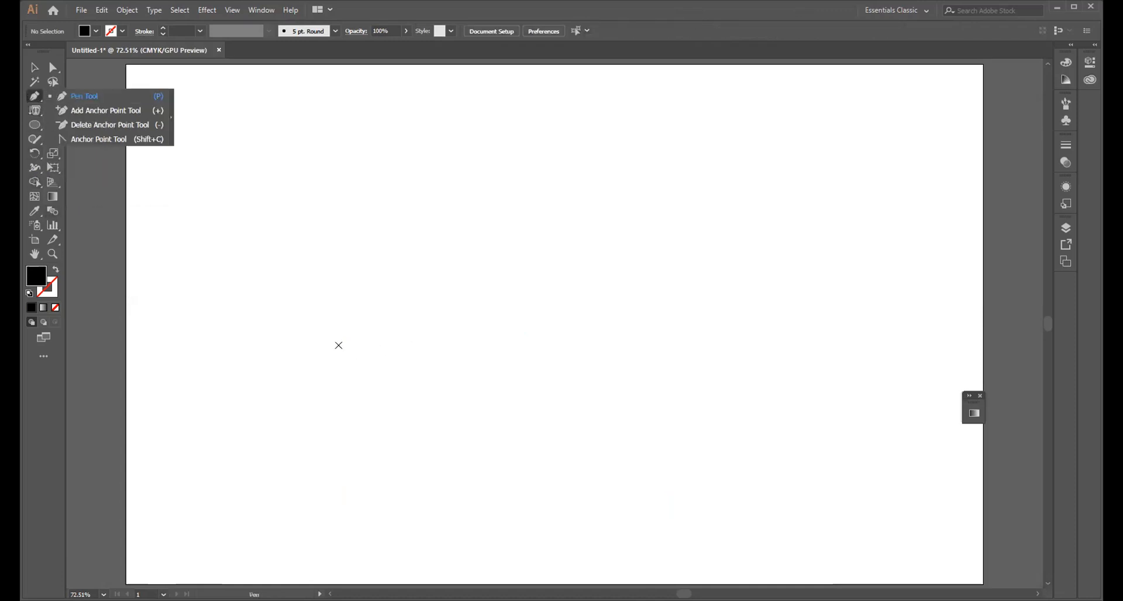
pyautogui.click(326, 177)
pyautogui.moveTo(317, 364); pyautogui.dragTo(366, 495)
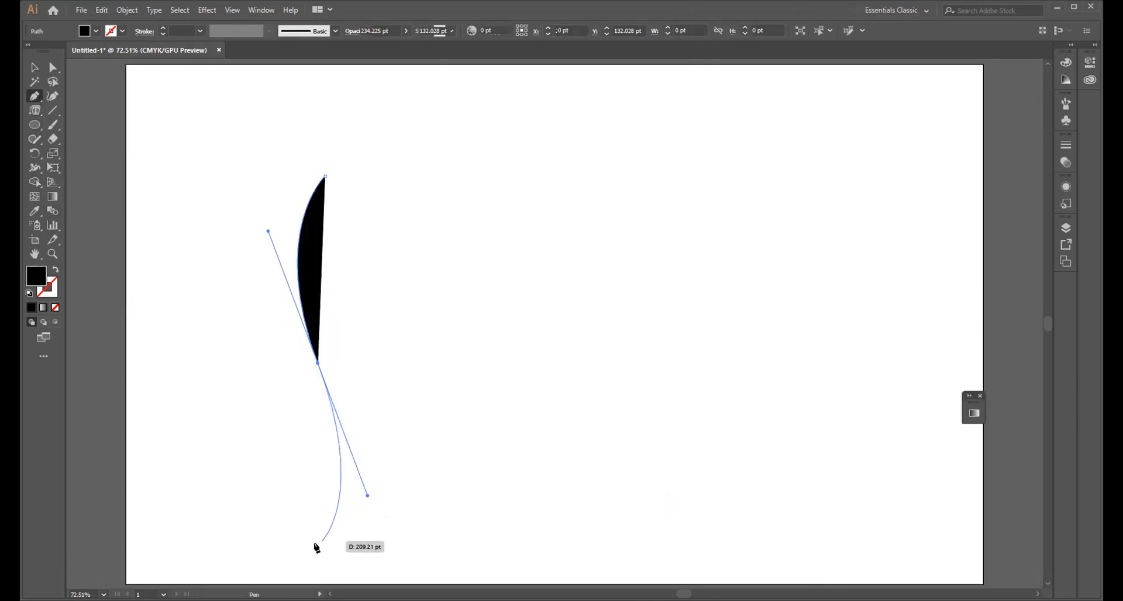
pyautogui.moveTo(304, 550); pyautogui.dragTo(54, 269)
pyautogui.click(54, 269)
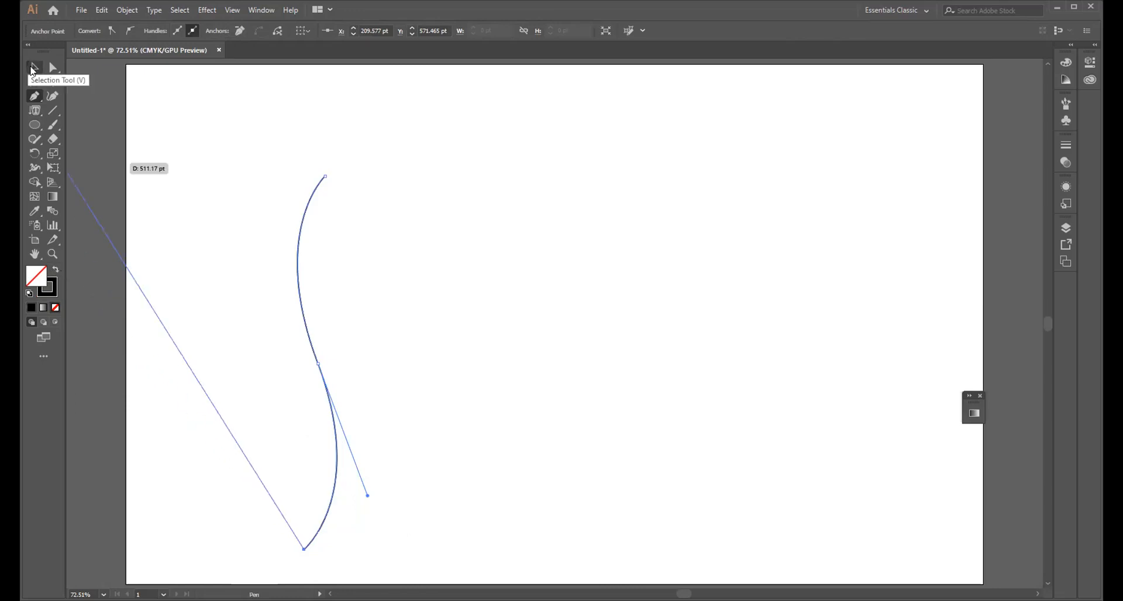
pyautogui.click(34, 68)
# - Place vertical placeholder text along the S-shaped curve with the Vertical Type on a Path tool and deselect it
pyautogui.click(36, 111)
pyautogui.click(36, 110)
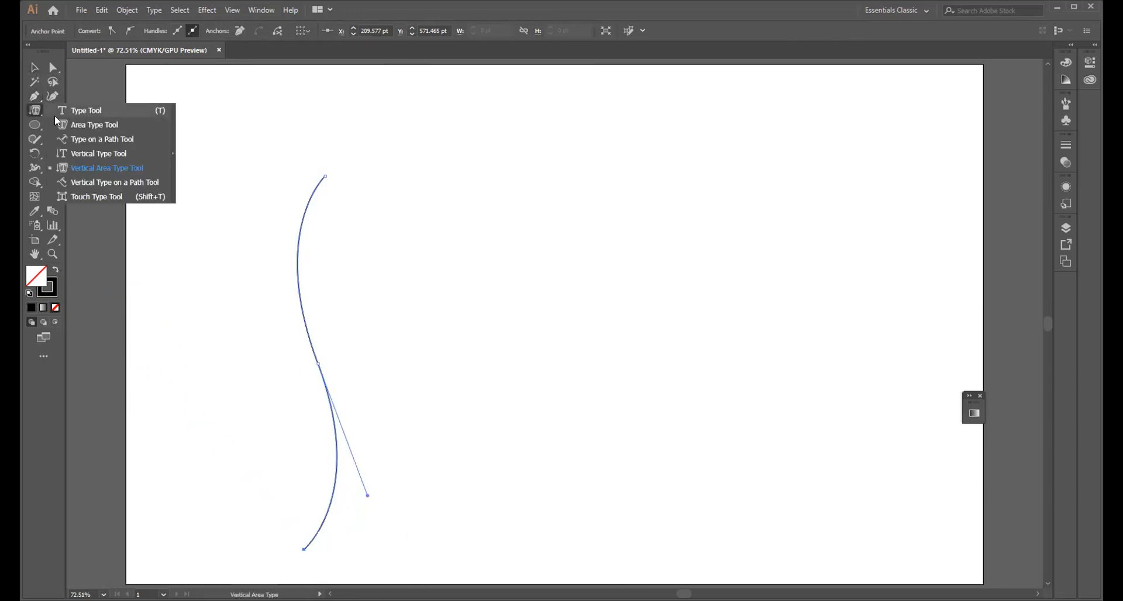
pyautogui.click(107, 183)
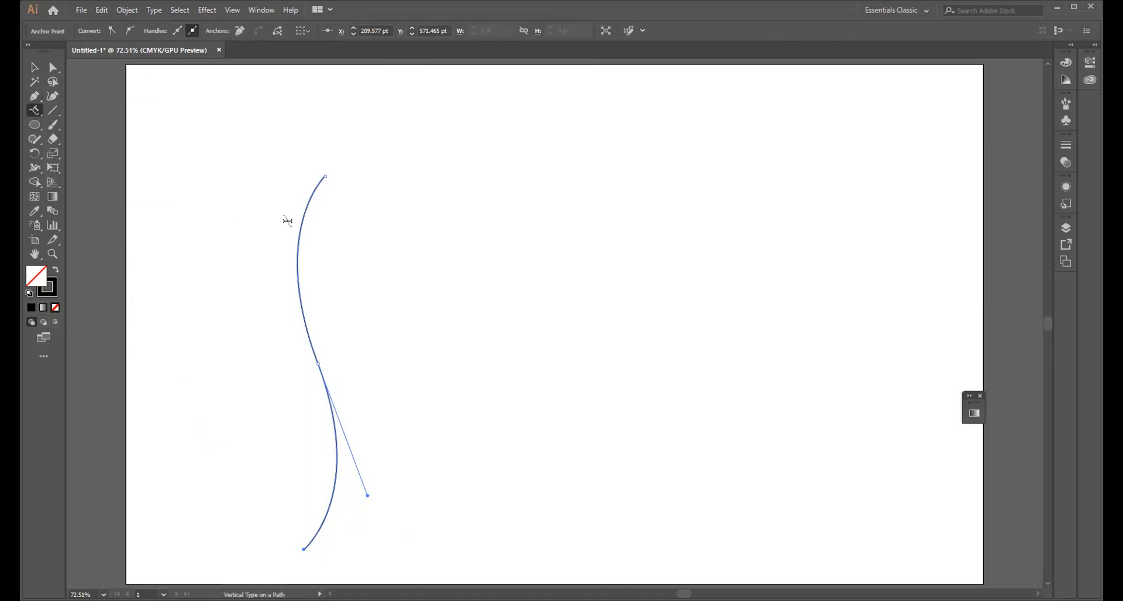
pyautogui.click(301, 219)
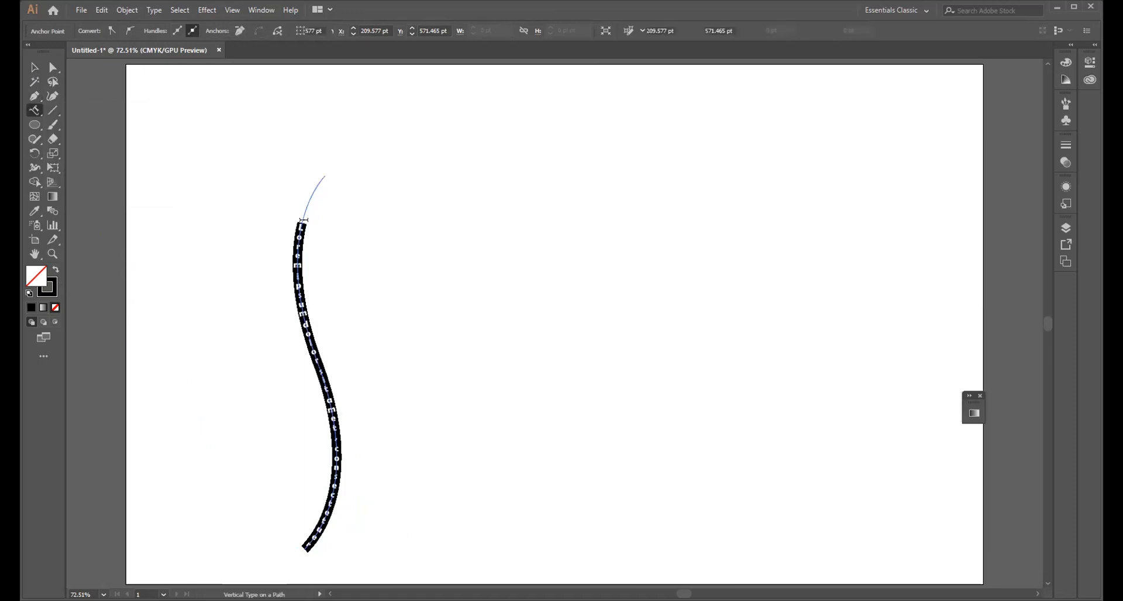
pyautogui.press('Escape')
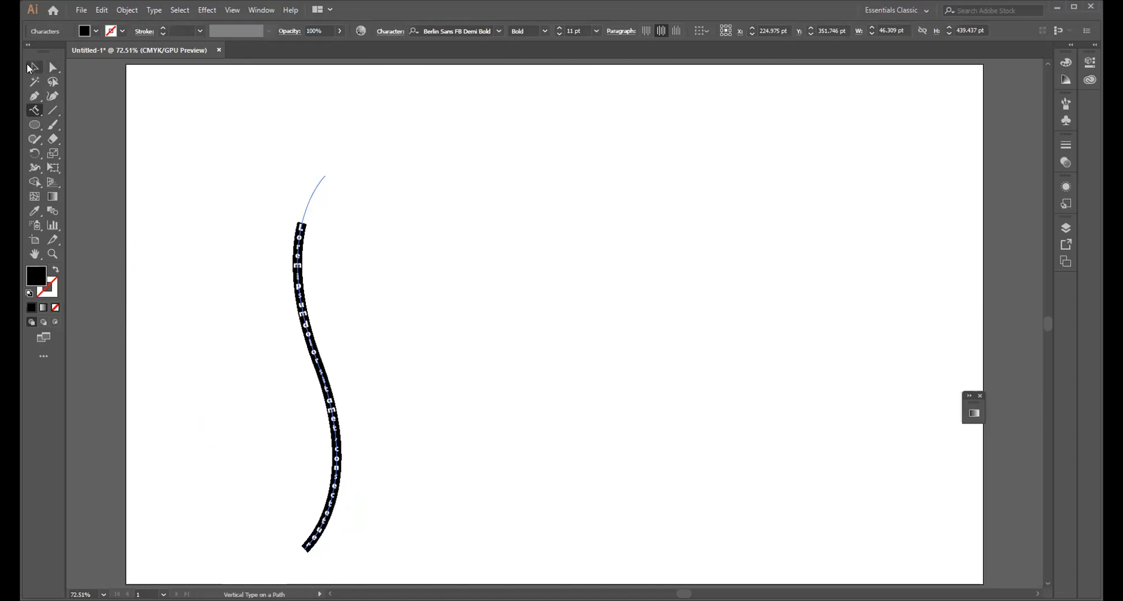
pyautogui.click(502, 357)
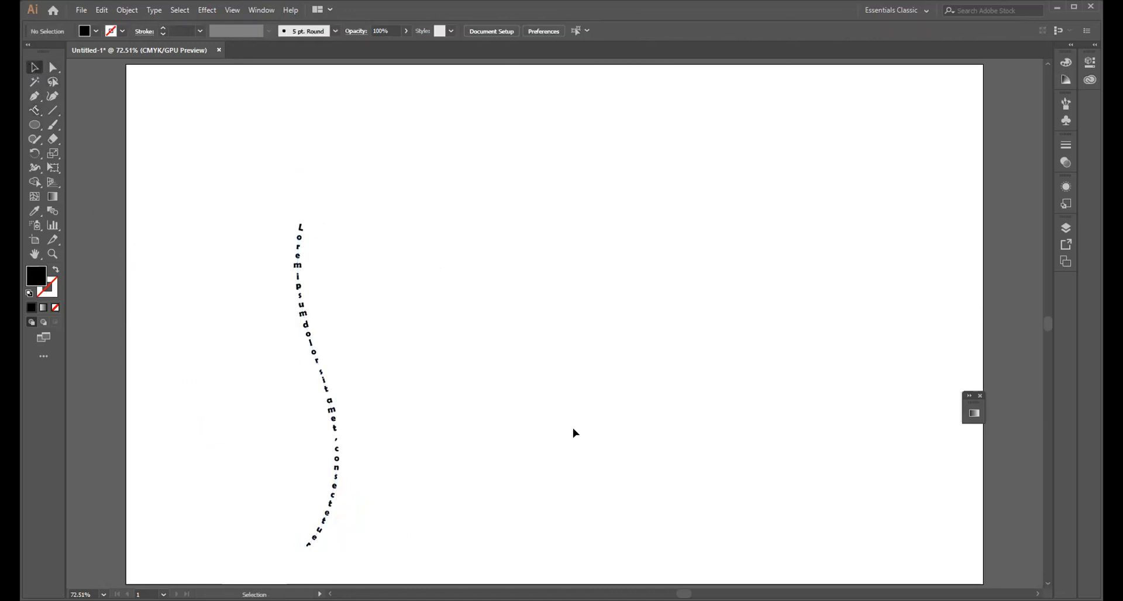
# - Move the curved vertical text slightly upward and set its font size to 21 pt
pyautogui.moveTo(323, 386); pyautogui.dragTo(321, 354)
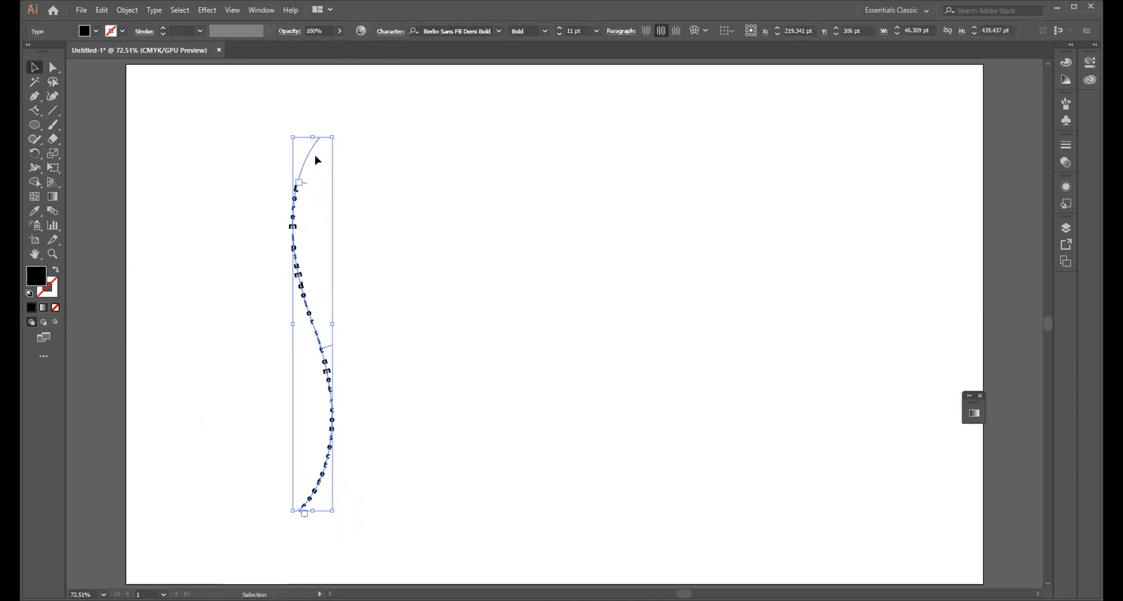
pyautogui.click(596, 31)
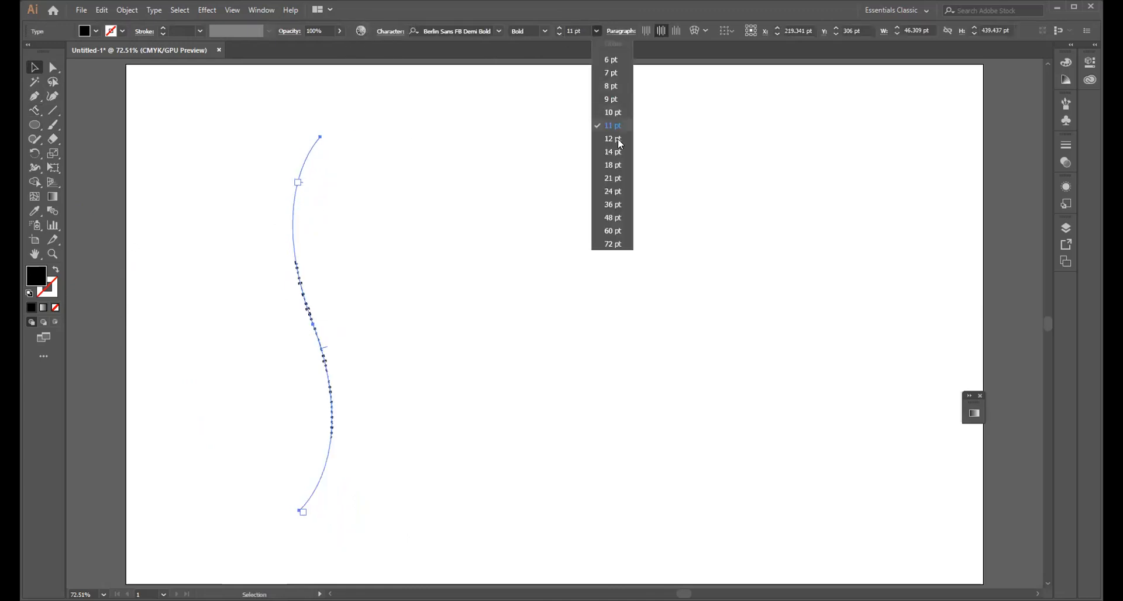
pyautogui.click(616, 180)
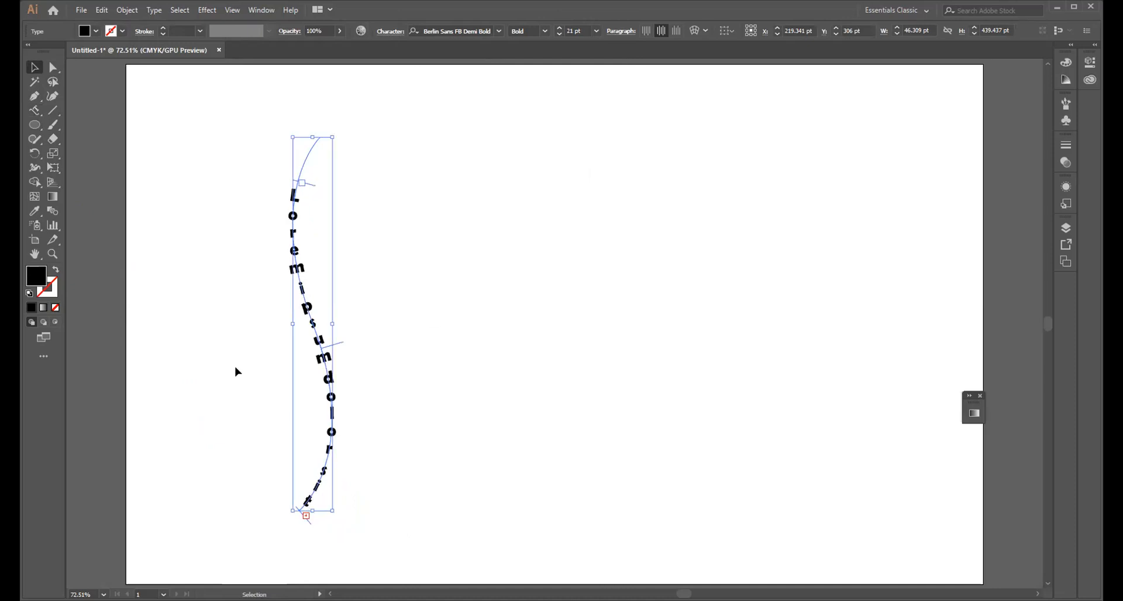
# - Replace the visible placeholder text on the curve with "pAKISTAN ZINDABAD"
pyautogui.click(35, 111)
pyautogui.click(309, 501)
pyautogui.moveTo(308, 501); pyautogui.dragTo(303, 193)
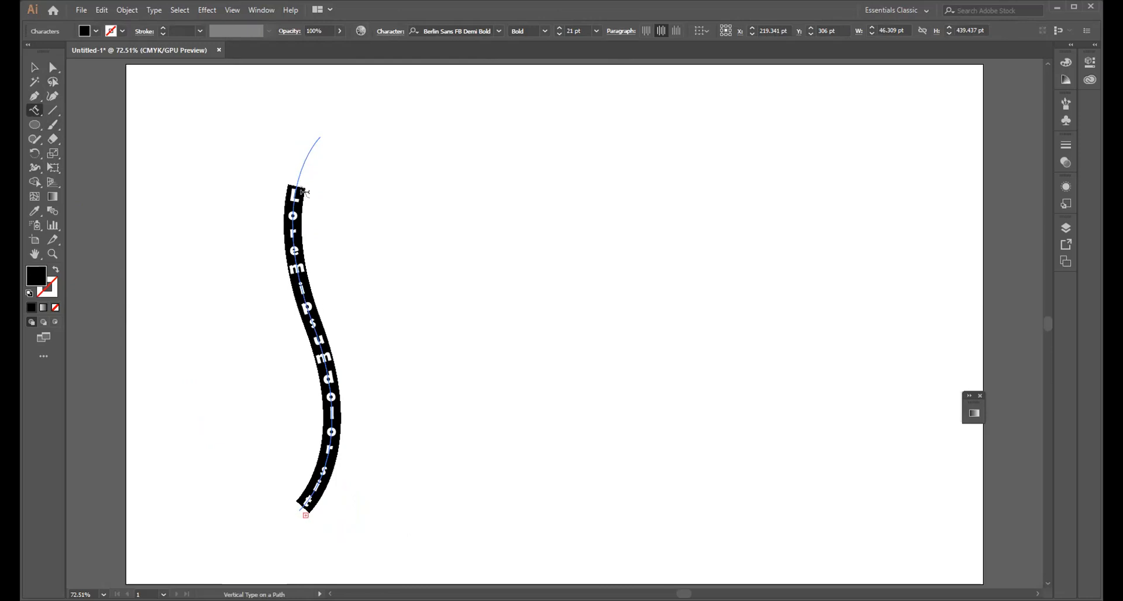
pyautogui.write('PAKl')
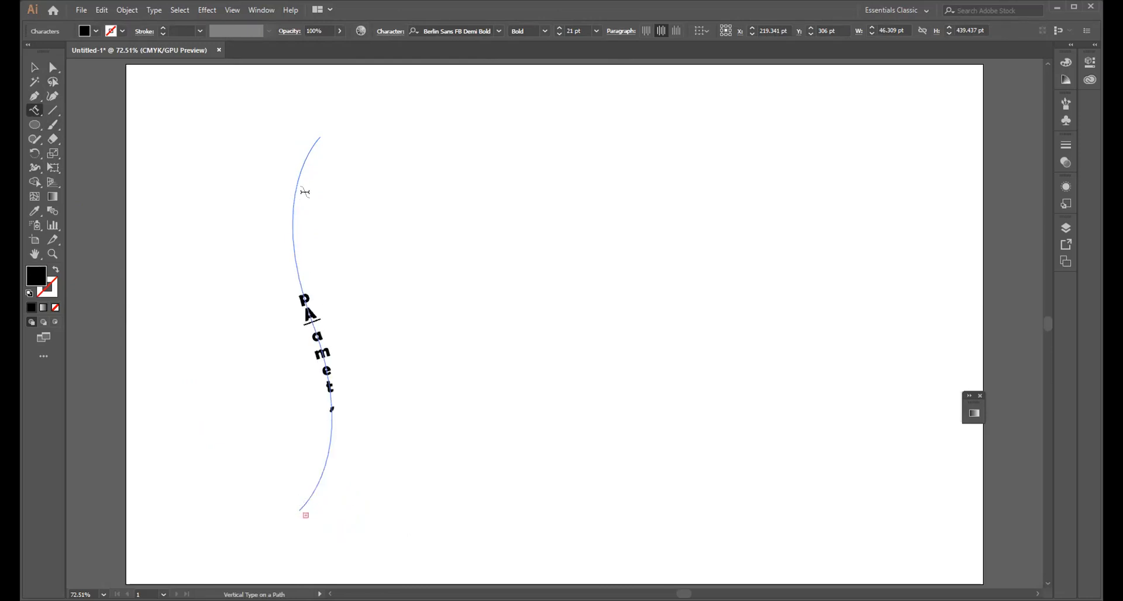
pyautogui.write('STAN')
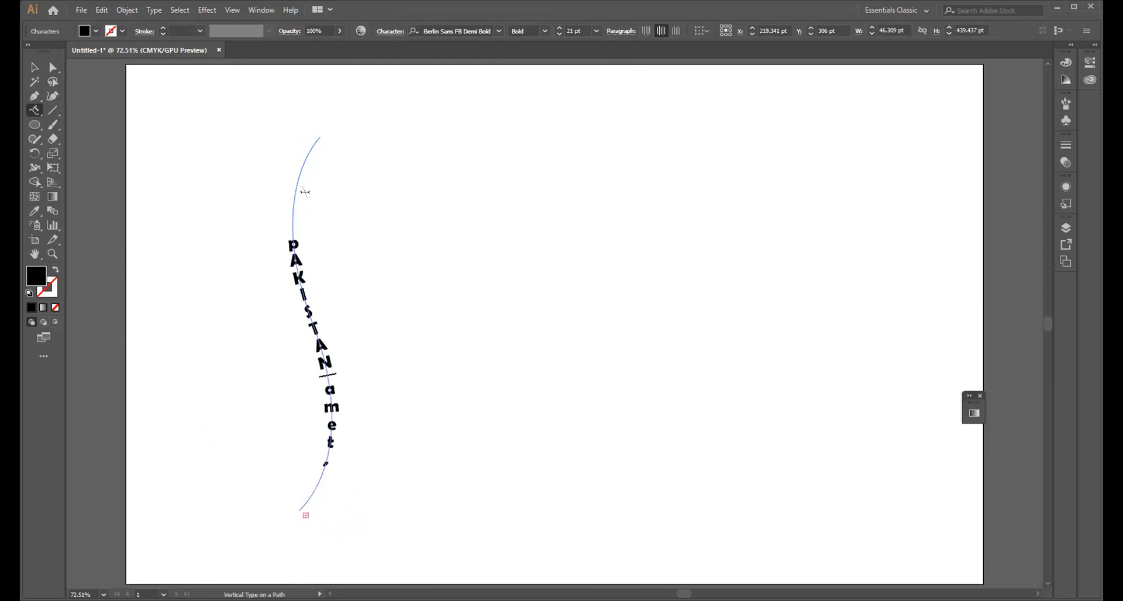
pyautogui.write('ZINDA')
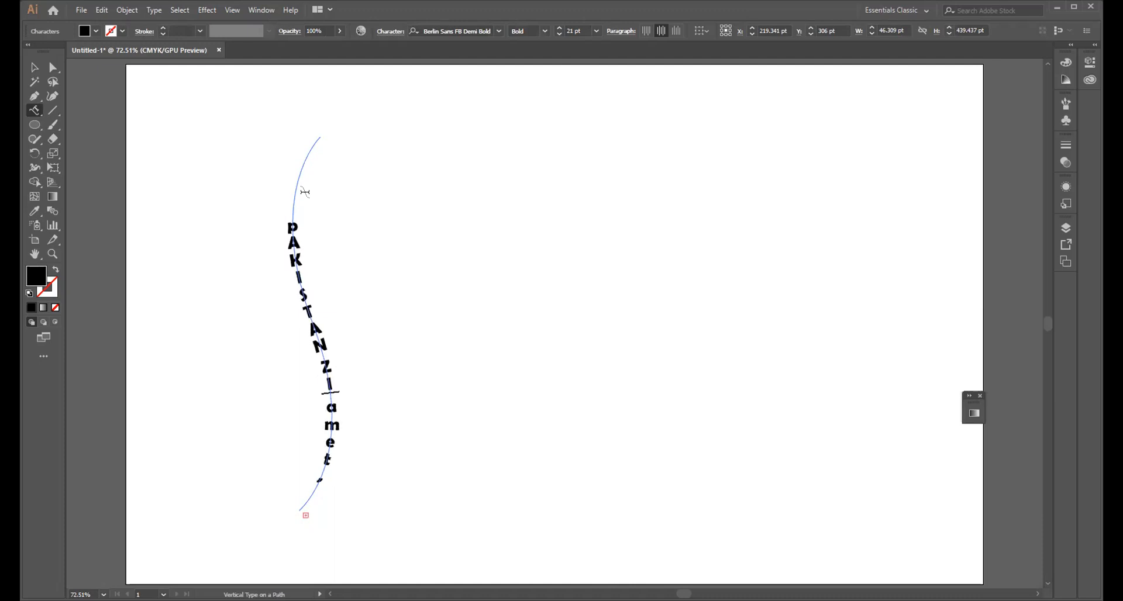
pyautogui.write('BAD')
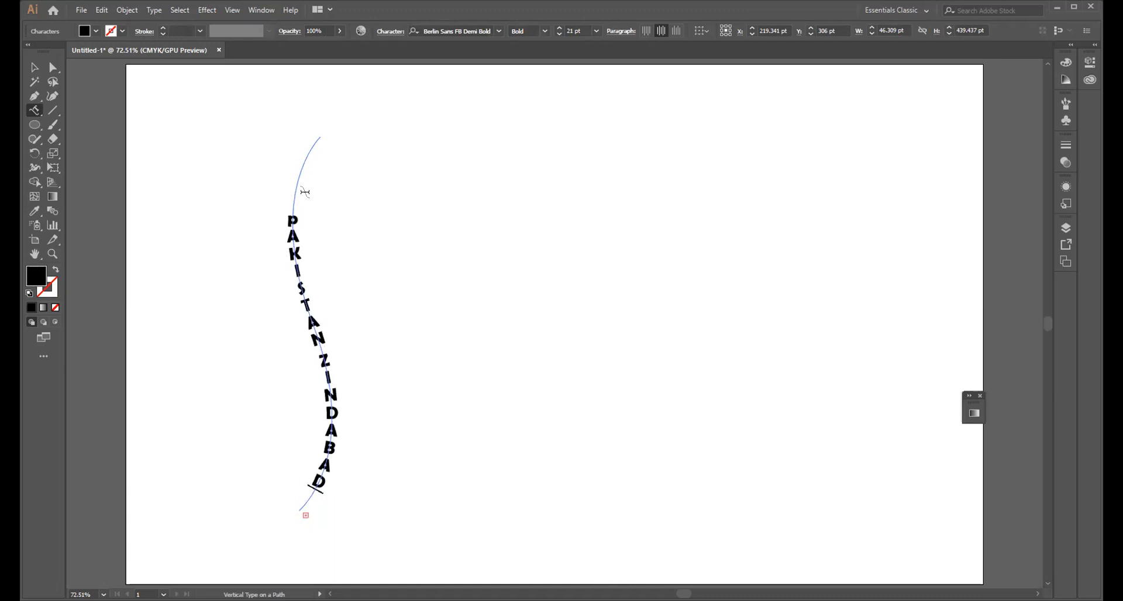
# - Delete leftover placeholder characters after ZINDABAD and deselect the path text
pyautogui.press('Delete')
pyautogui.press('Delete')
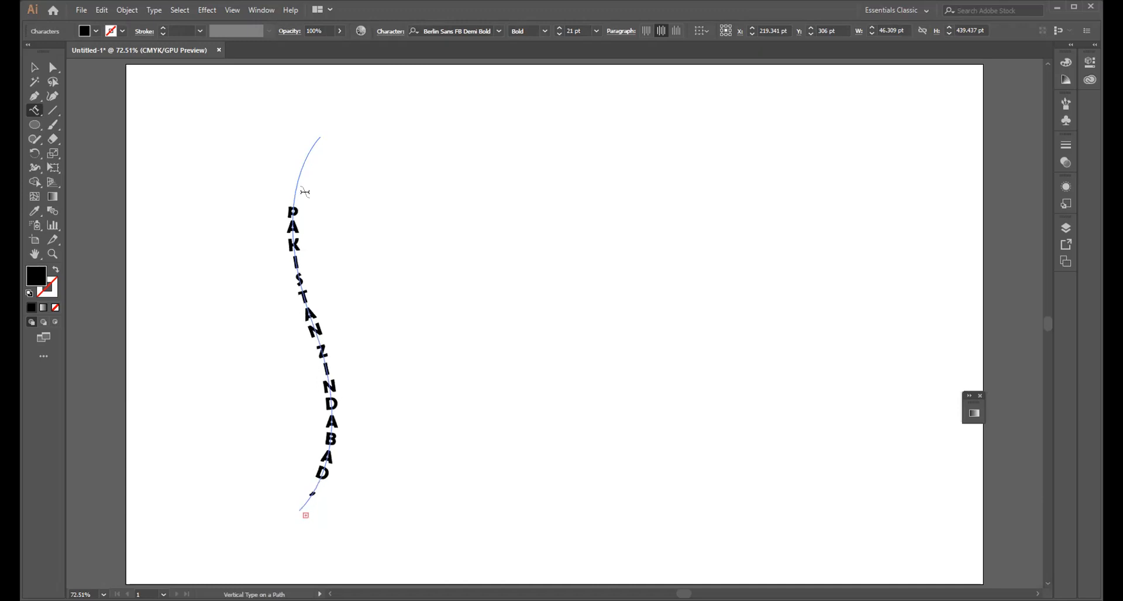
pyautogui.click(35, 69)
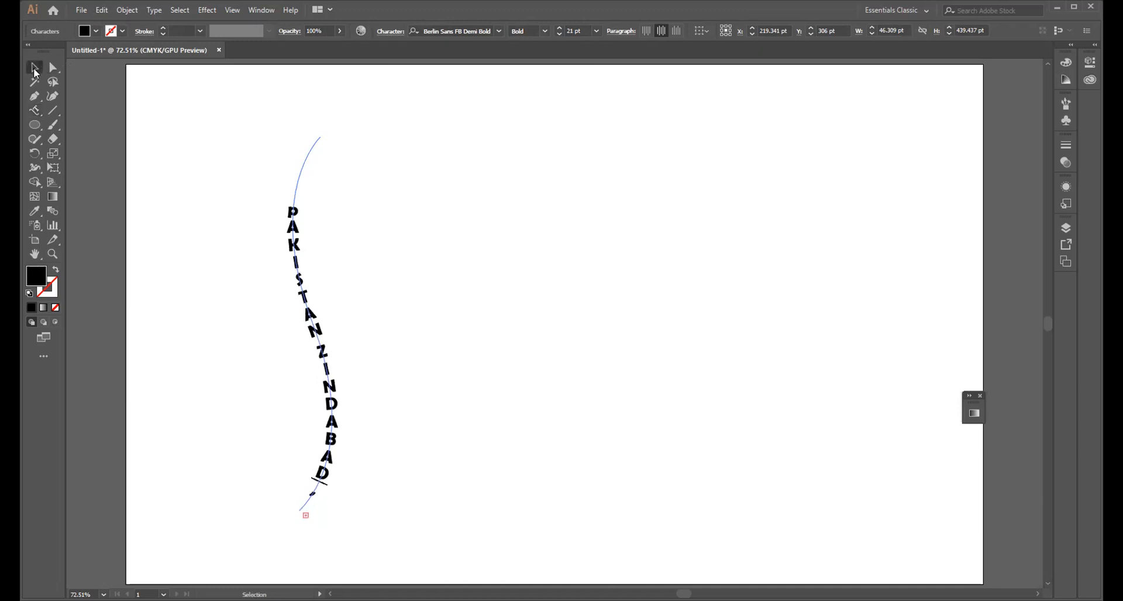
pyautogui.click(563, 293)
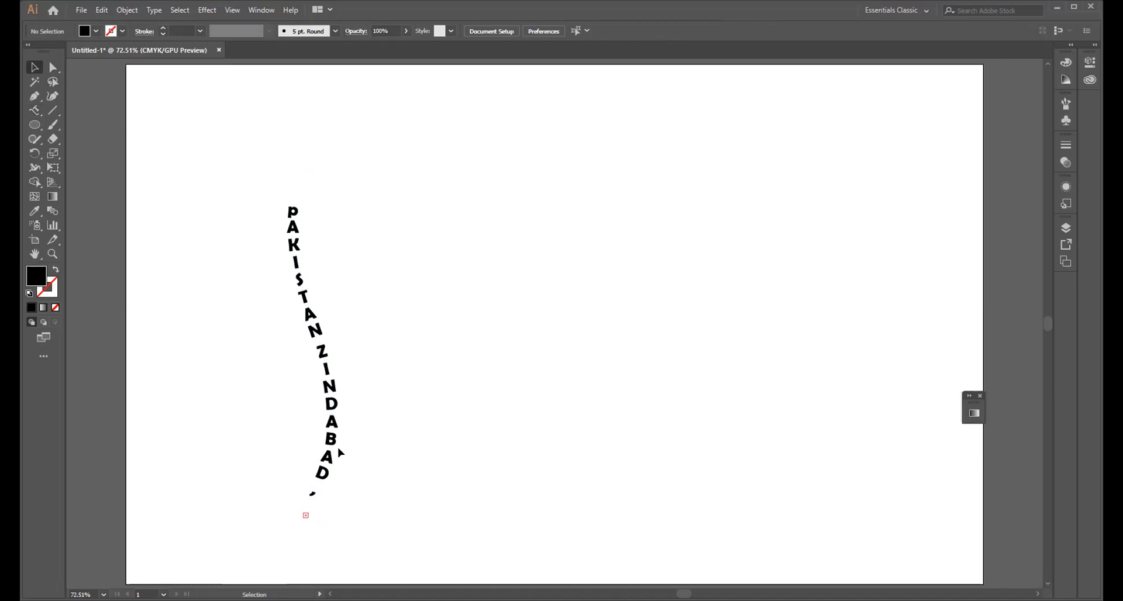
# - Shift the vertical path text so it starts at the upper end of the curve, and deselect it
pyautogui.click(308, 509)
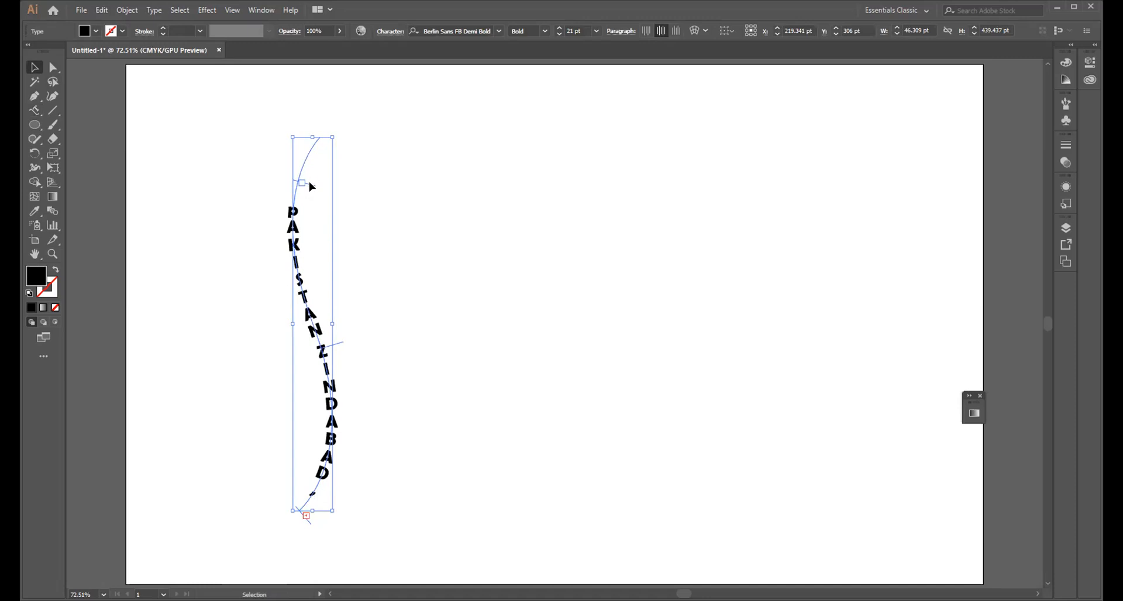
pyautogui.moveTo(308, 184); pyautogui.dragTo(331, 149)
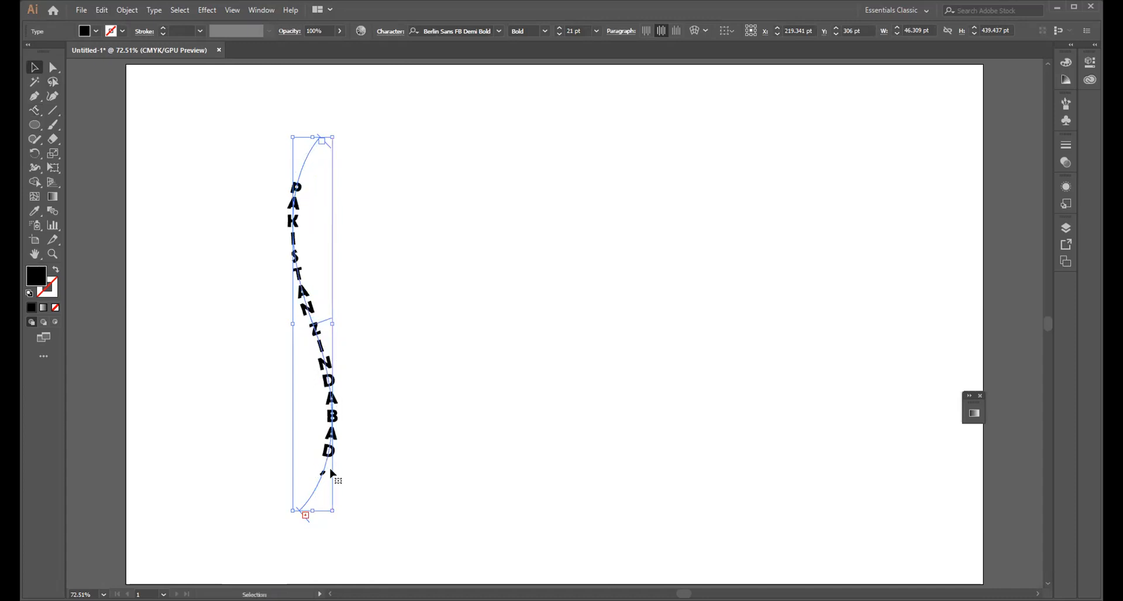
pyautogui.click(469, 487)
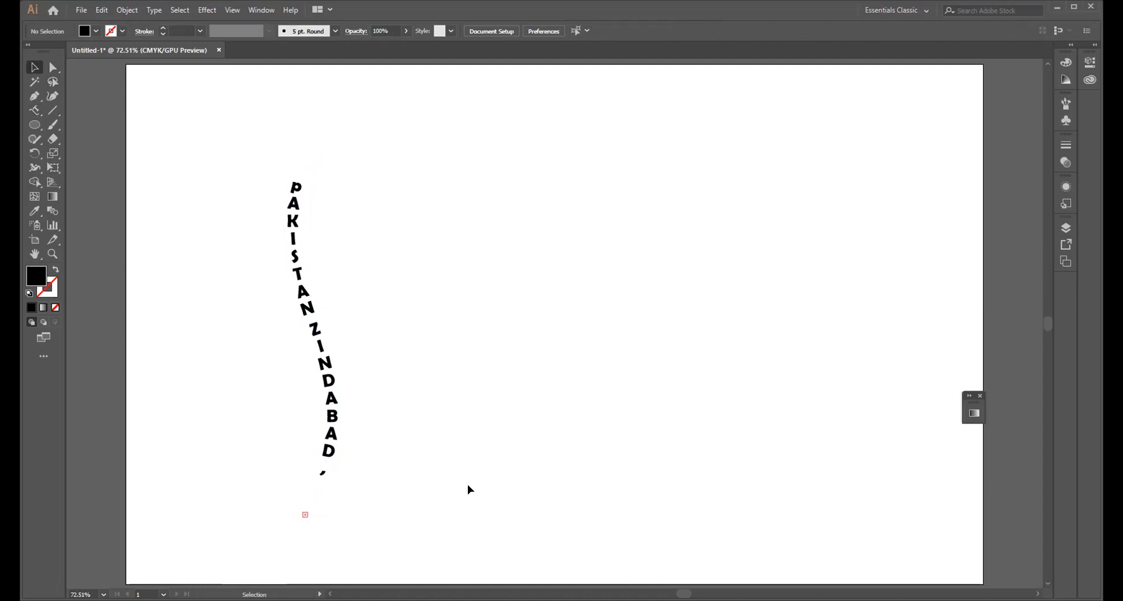
# - Delete the curved text and create horizontal point text "PAKISTAN" in the artboard's upper-left area with the Type tool
pyautogui.click(322, 357)
pyautogui.press('Delete')
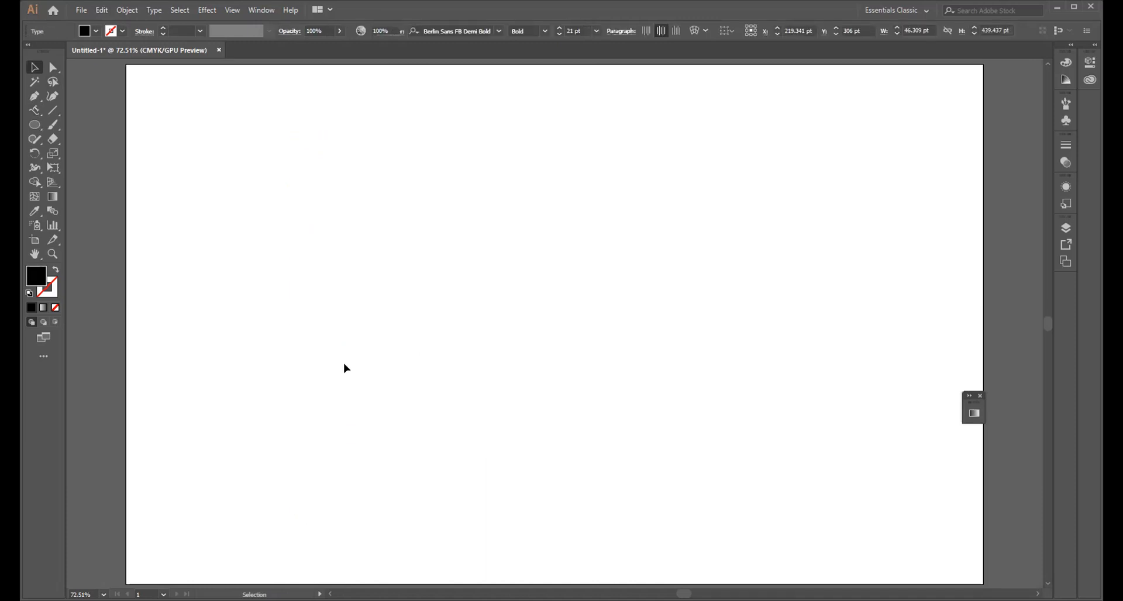
pyautogui.click(34, 112)
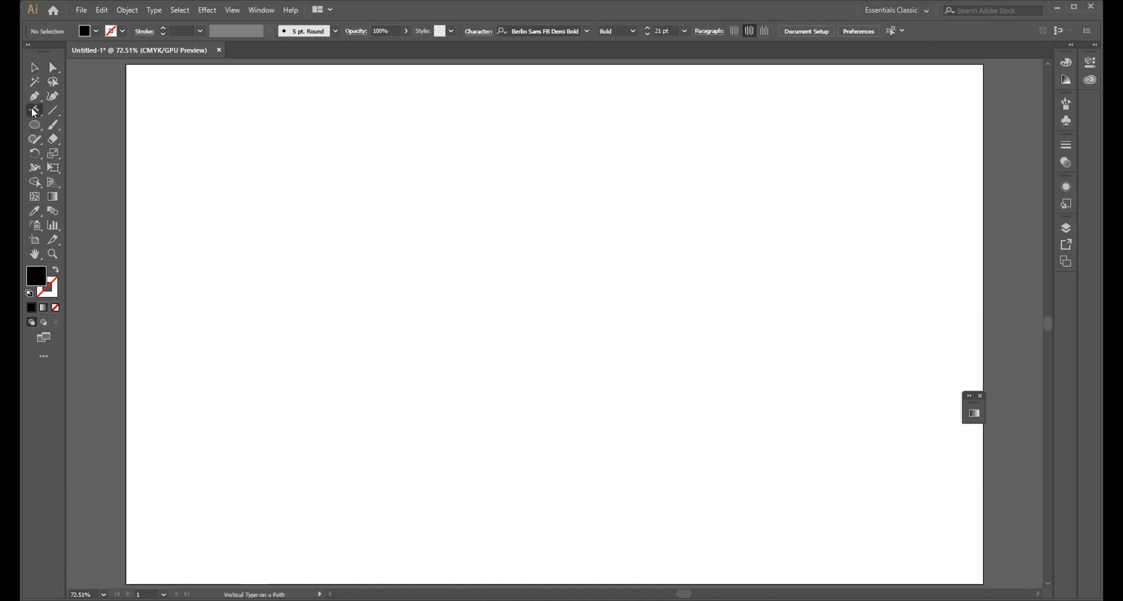
pyautogui.moveTo(34, 111); pyautogui.dragTo(89, 108)
pyautogui.click(329, 244)
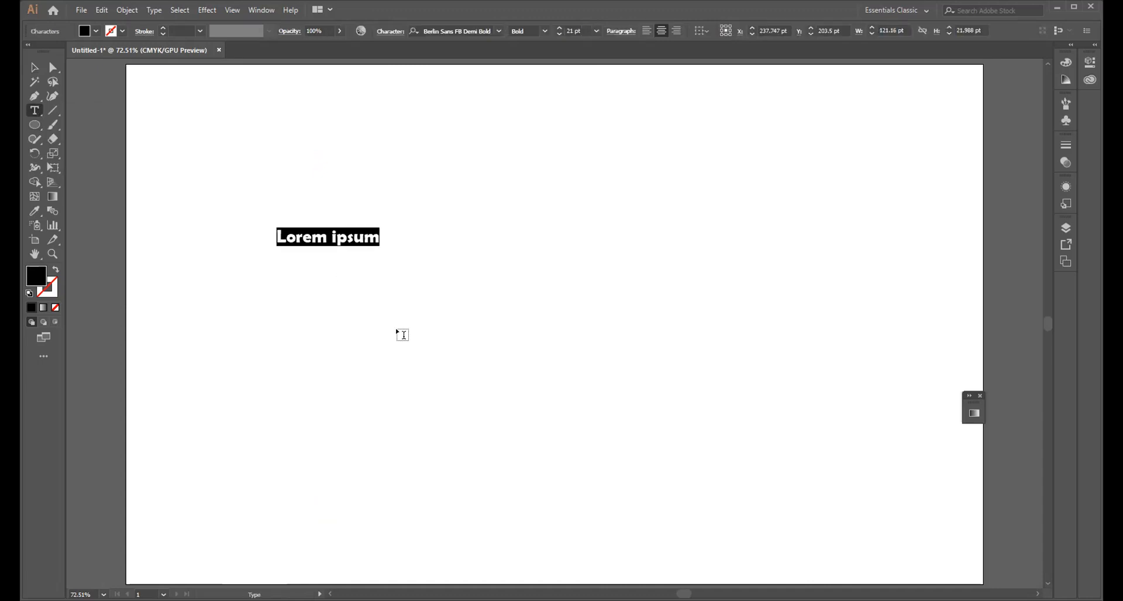
pyautogui.write('PAKISTAN')
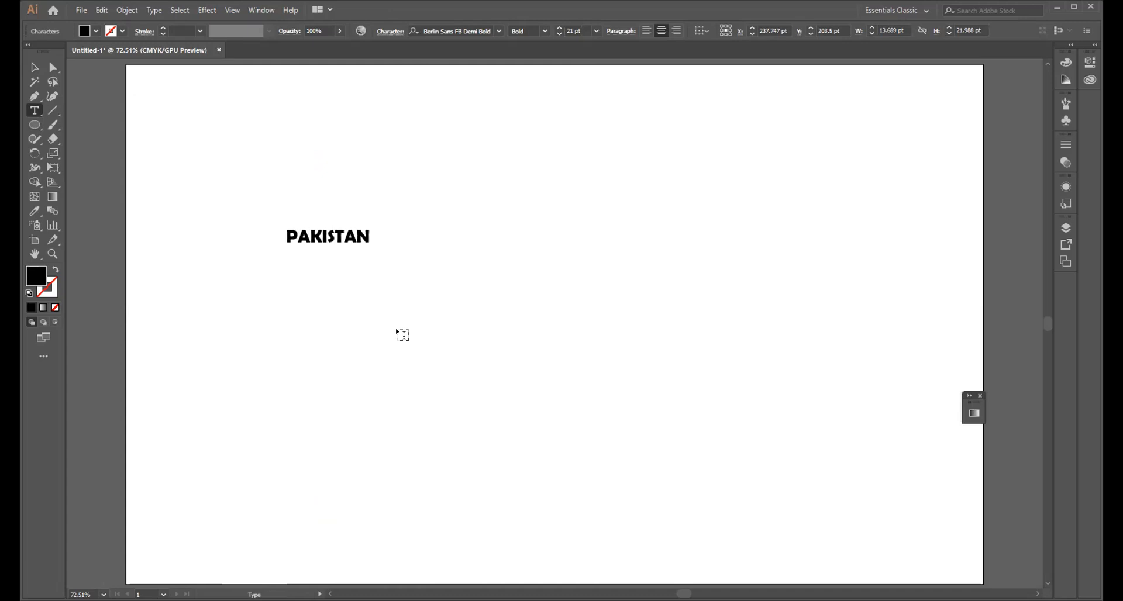
pyautogui.click(33, 69)
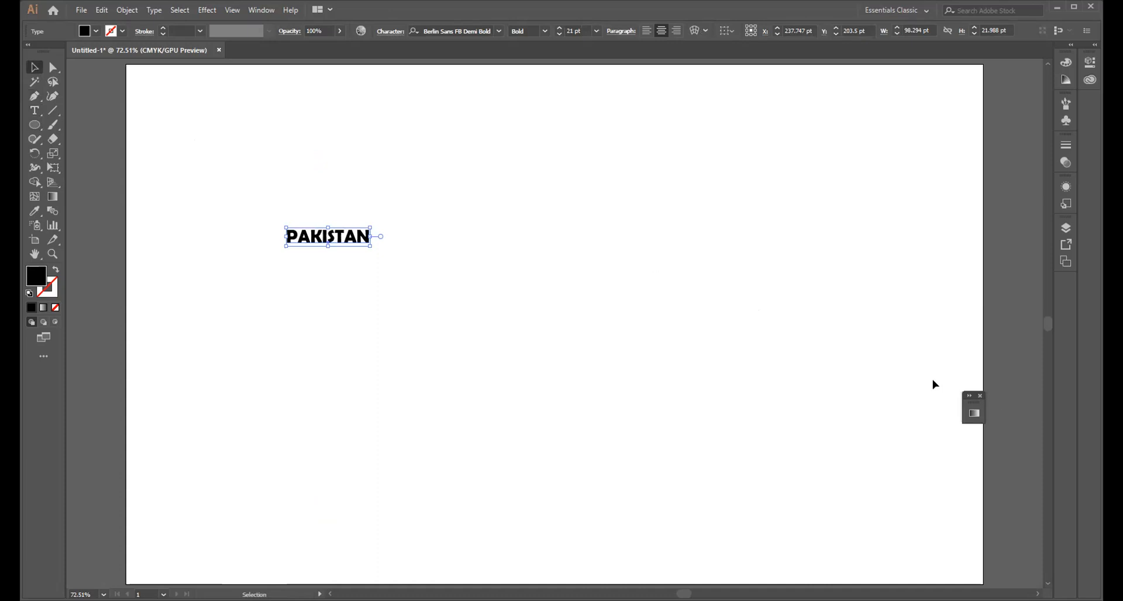
# - Dismiss the floating Gradient panel and display the full Character options beside the artwork, clear of the PAKISTAN text
pyautogui.click(981, 398)
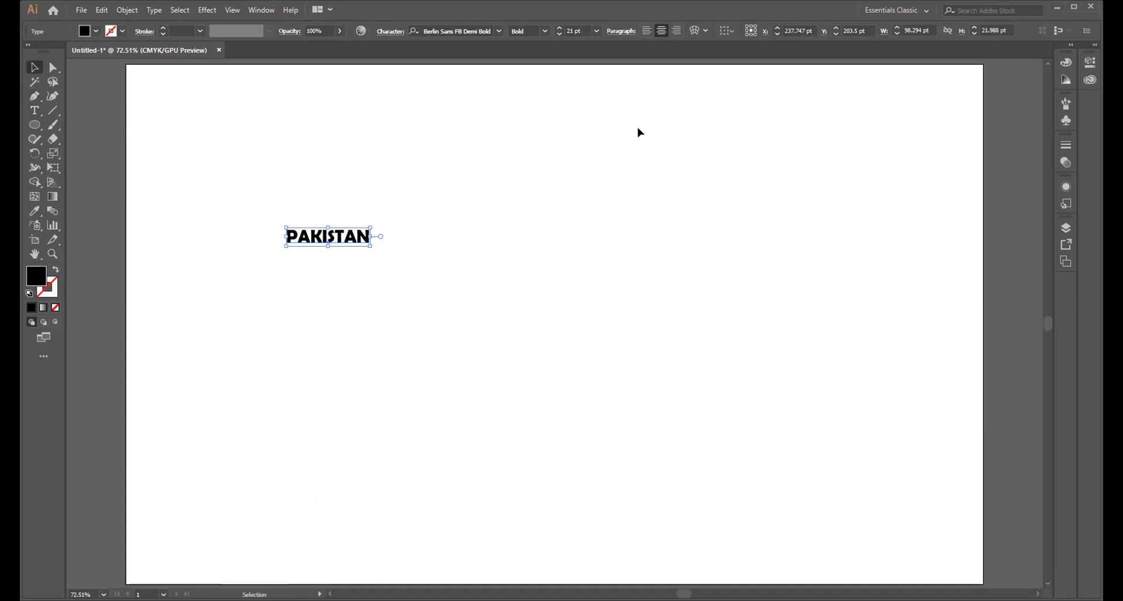
pyautogui.click(268, 10)
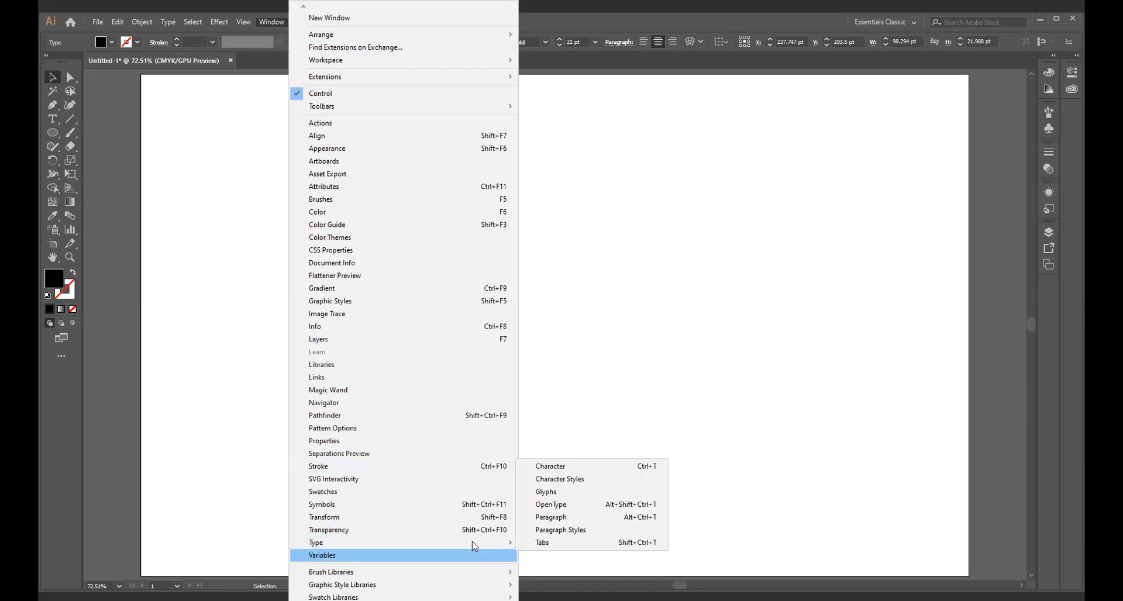
pyautogui.click(570, 468)
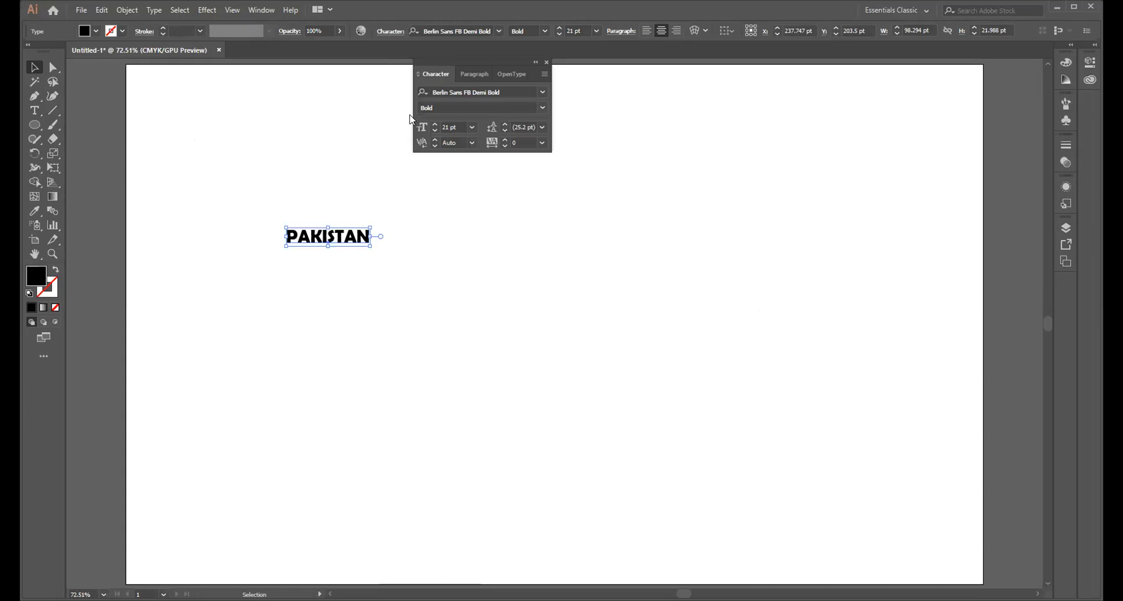
pyautogui.moveTo(457, 59); pyautogui.dragTo(882, 125)
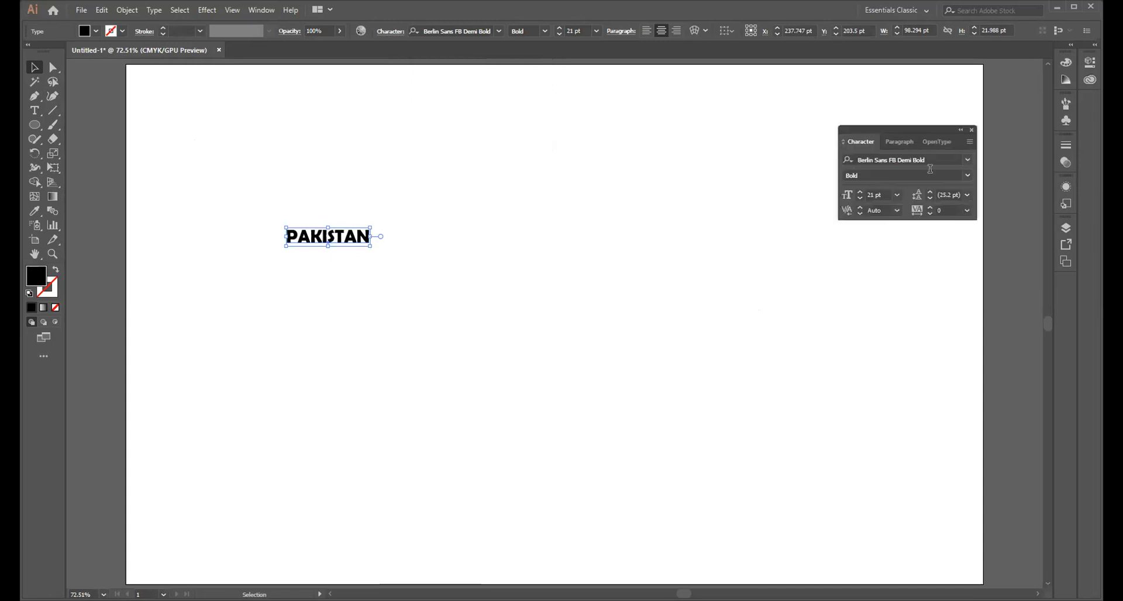
pyautogui.click(970, 143)
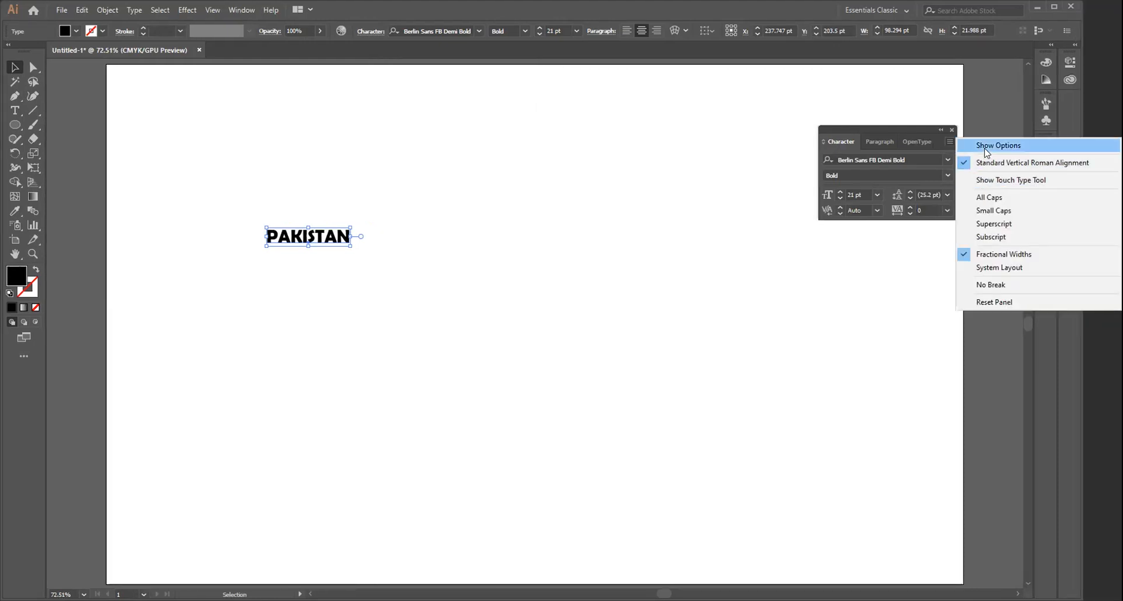
pyautogui.click(984, 146)
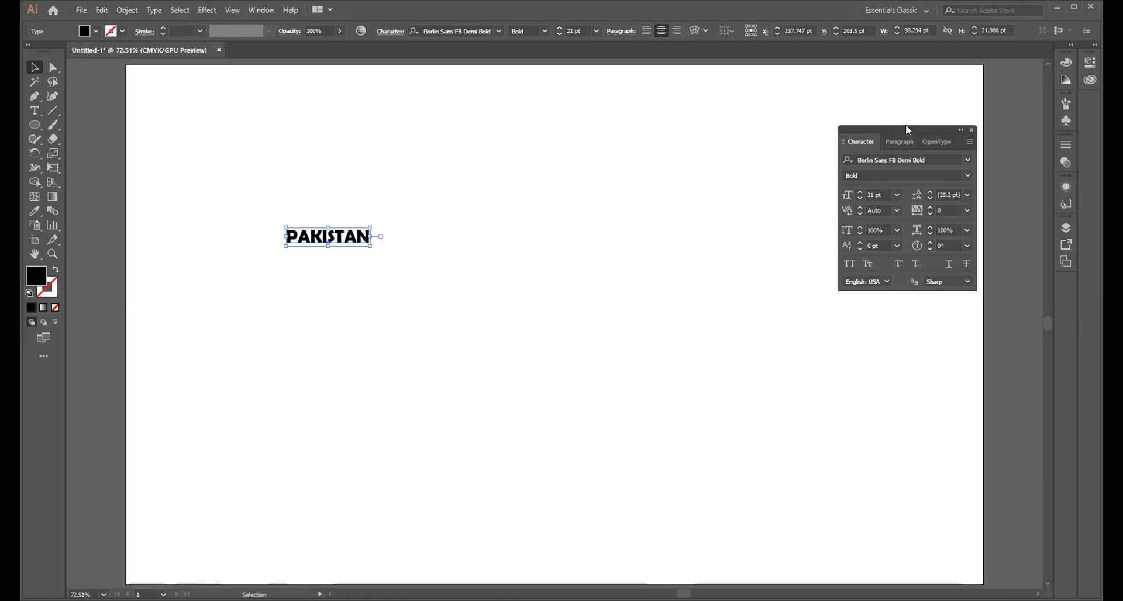
pyautogui.moveTo(906, 125); pyautogui.dragTo(907, 125)
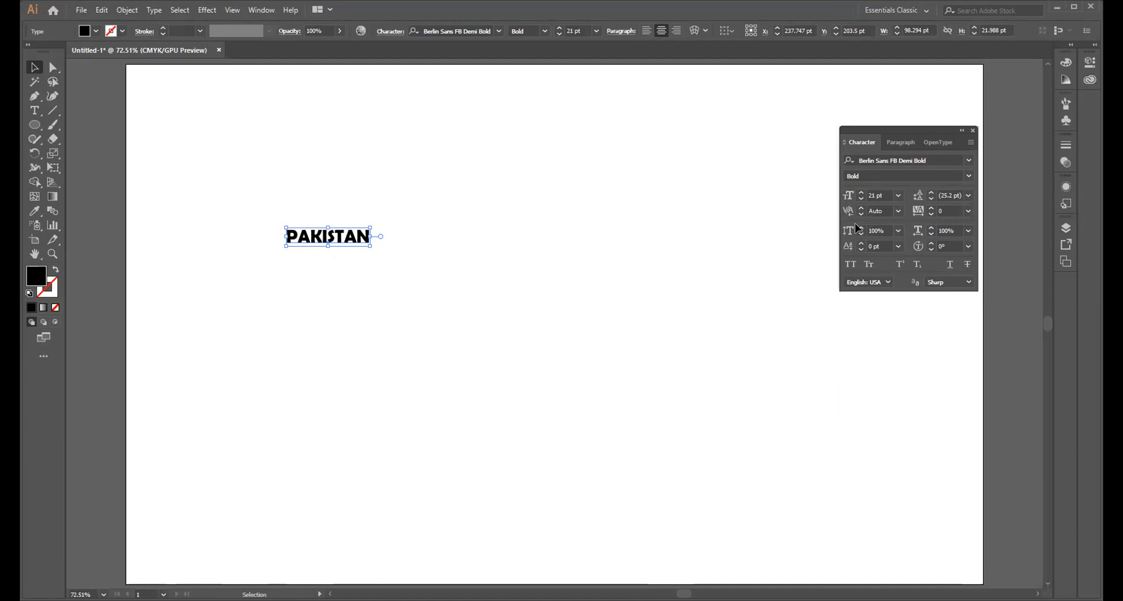
# - Set the PAKISTAN text's font size to 72 pt and change its font to Impact
pyautogui.click(896, 195)
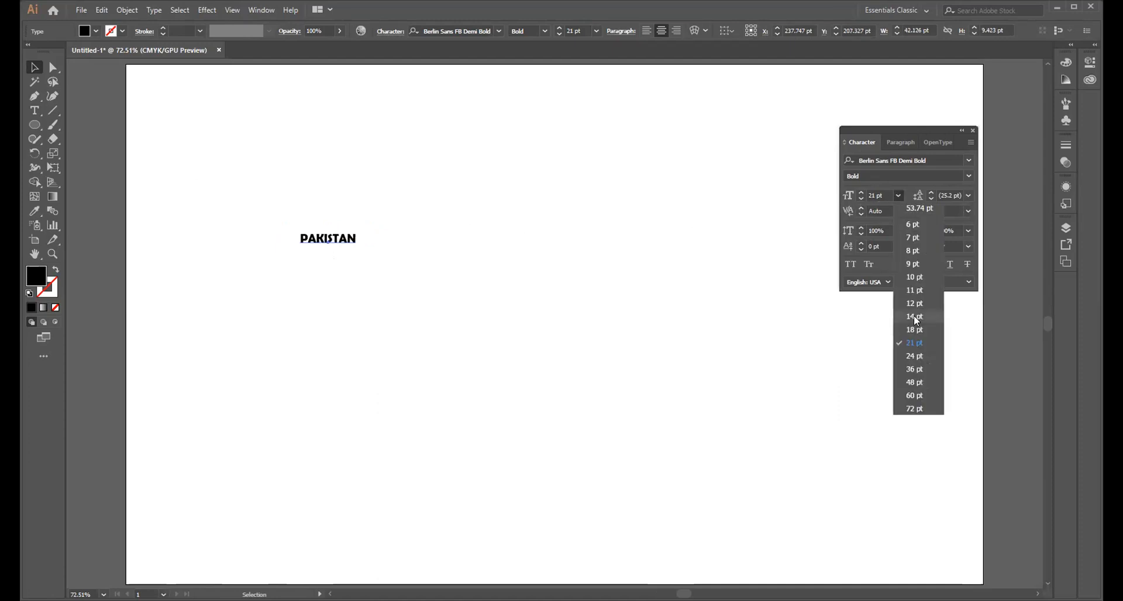
pyautogui.click(927, 406)
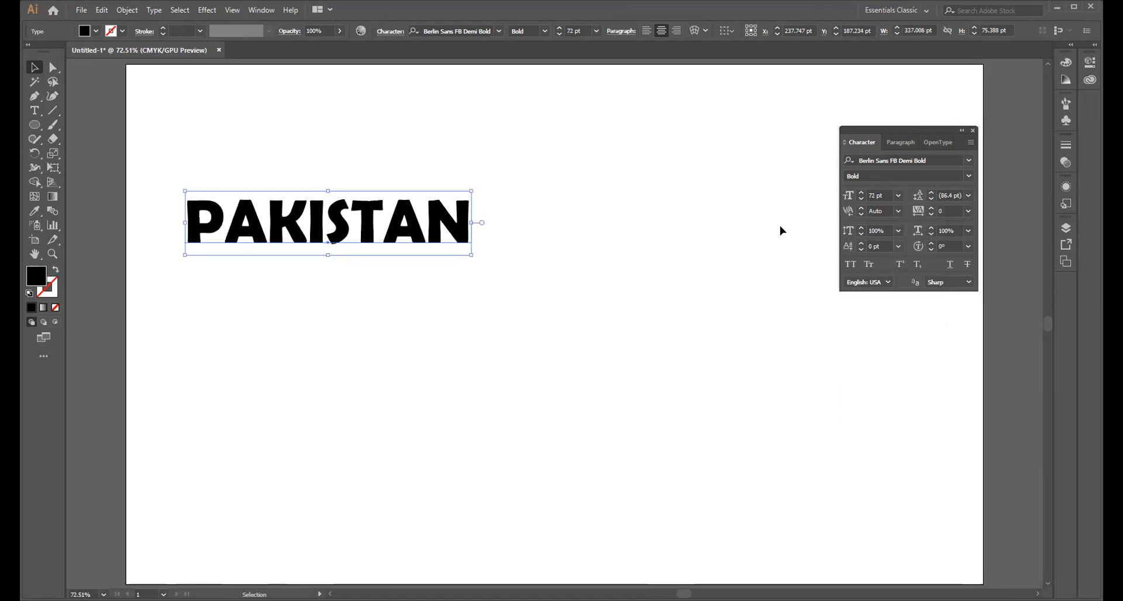
pyautogui.click(968, 164)
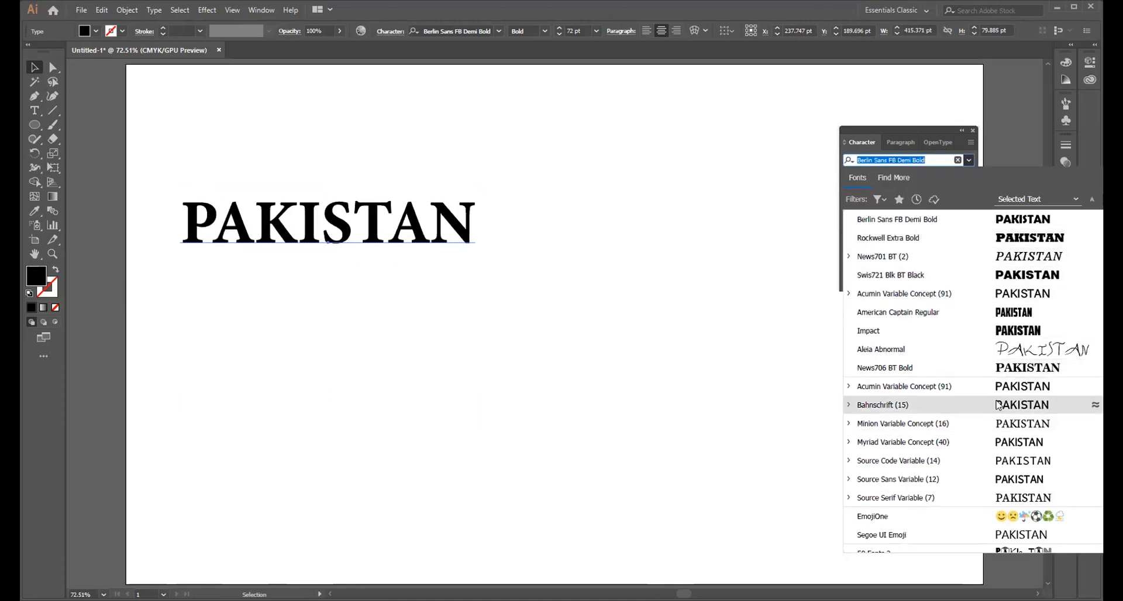
pyautogui.scroll(-7, 1020, 380)
pyautogui.scroll(-3, 1026, 410)
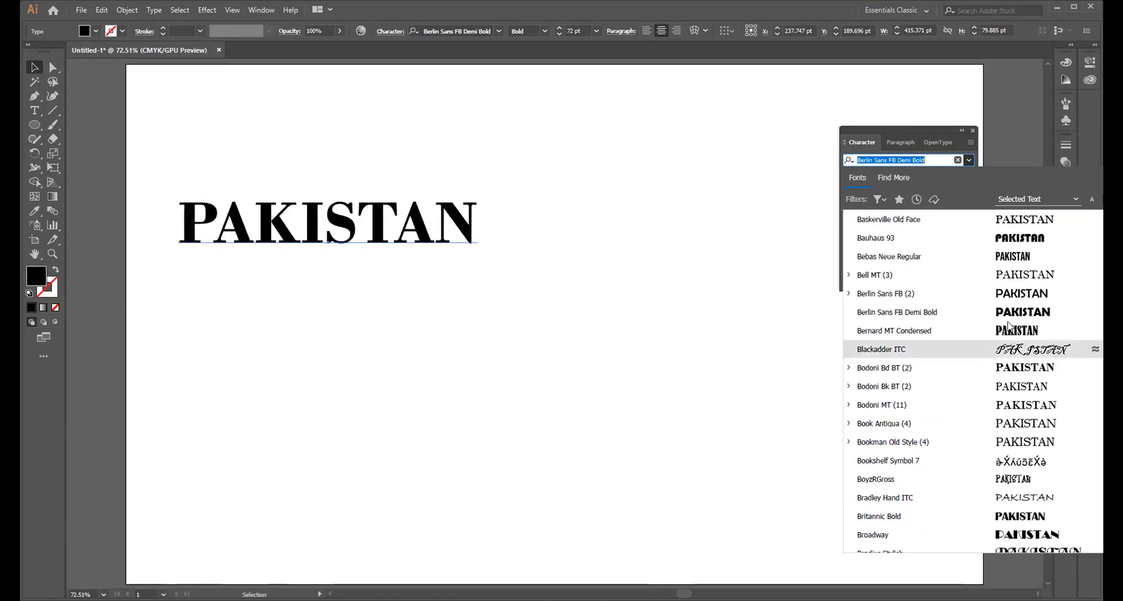
pyautogui.scroll(-6, 1007, 319)
pyautogui.scroll(-6, 1012, 328)
pyautogui.scroll(-4, 1015, 332)
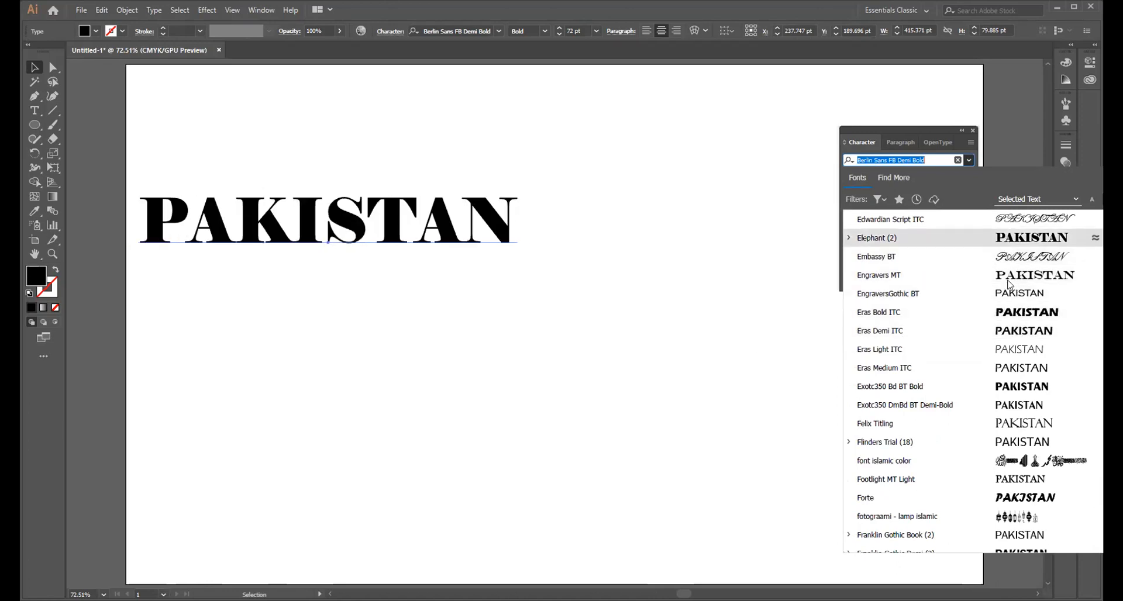
pyautogui.scroll(-10, 1007, 240)
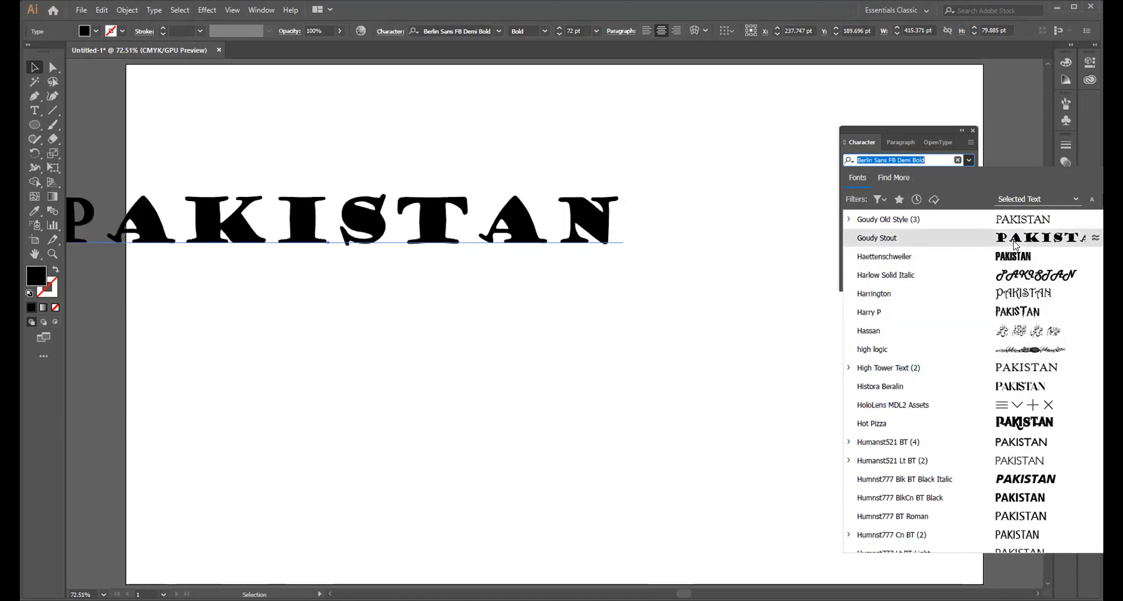
pyautogui.scroll(-6, 1021, 310)
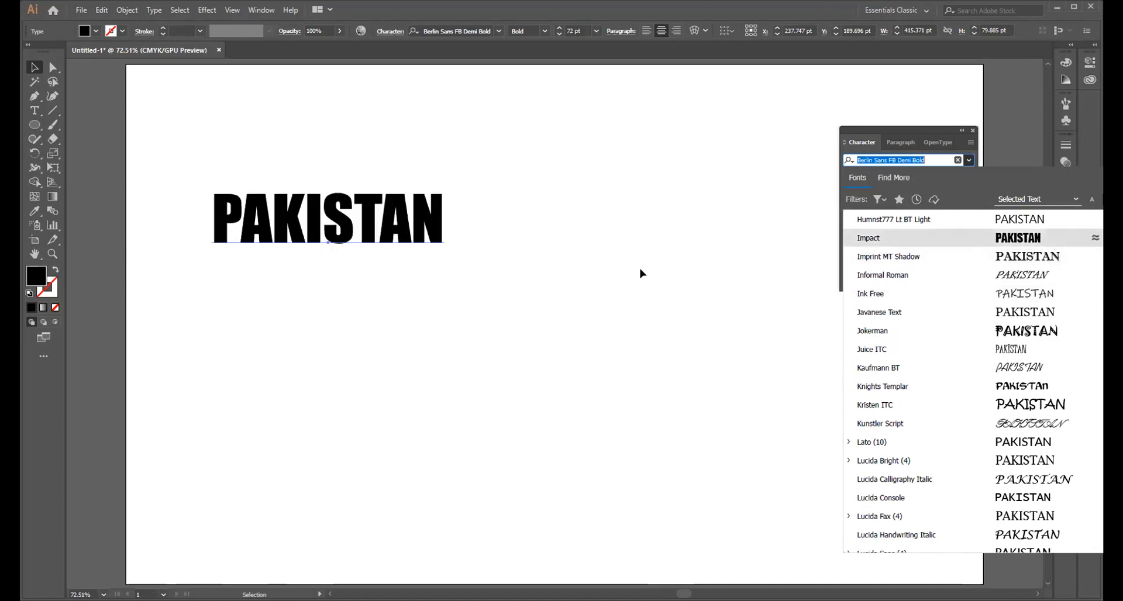
pyautogui.press('Return')
# - Enlarge the PAKISTAN text to about 460 by 167 pt and view the available leading values
pyautogui.moveTo(444, 259); pyautogui.dragTo(601, 330)
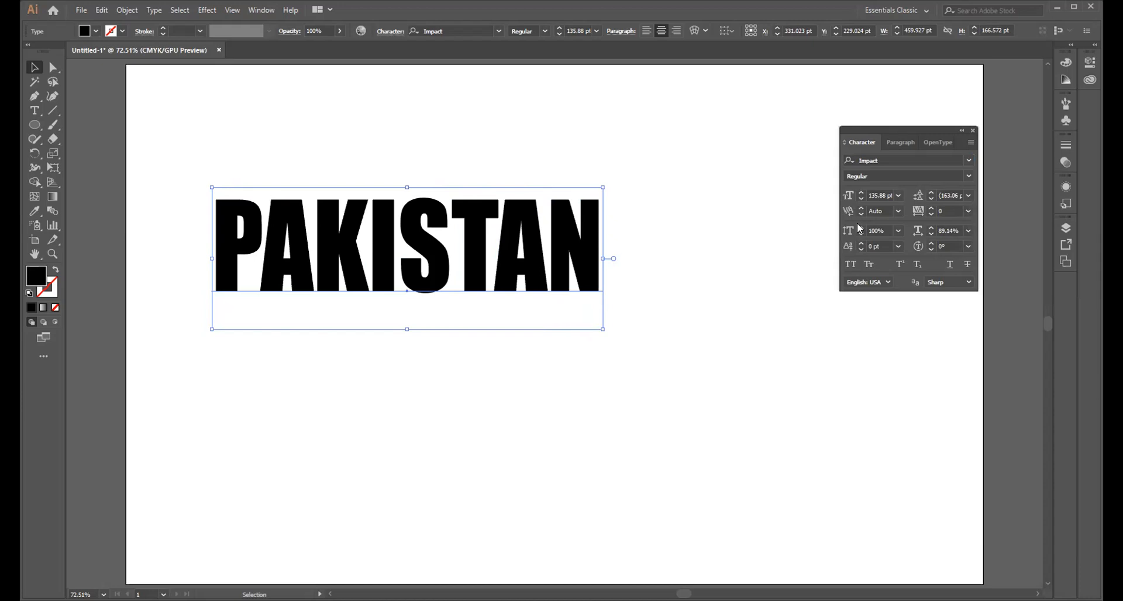
pyautogui.click(968, 196)
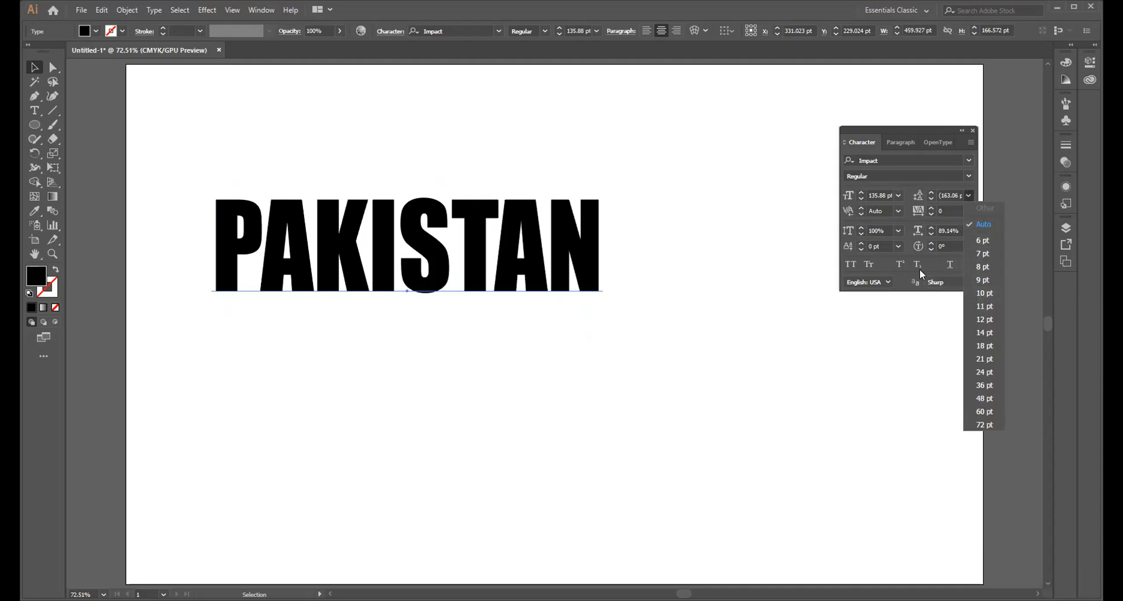
pyautogui.click(812, 234)
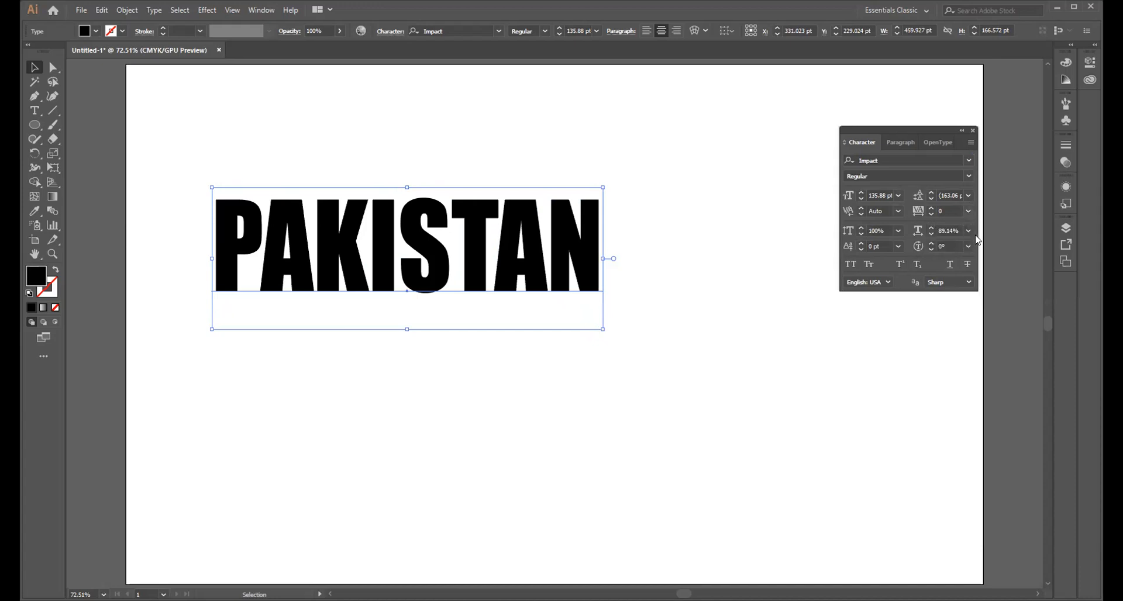
# - Set the PAKISTAN text's tracking to 75 and its vertical scale to 150%
pyautogui.click(968, 211)
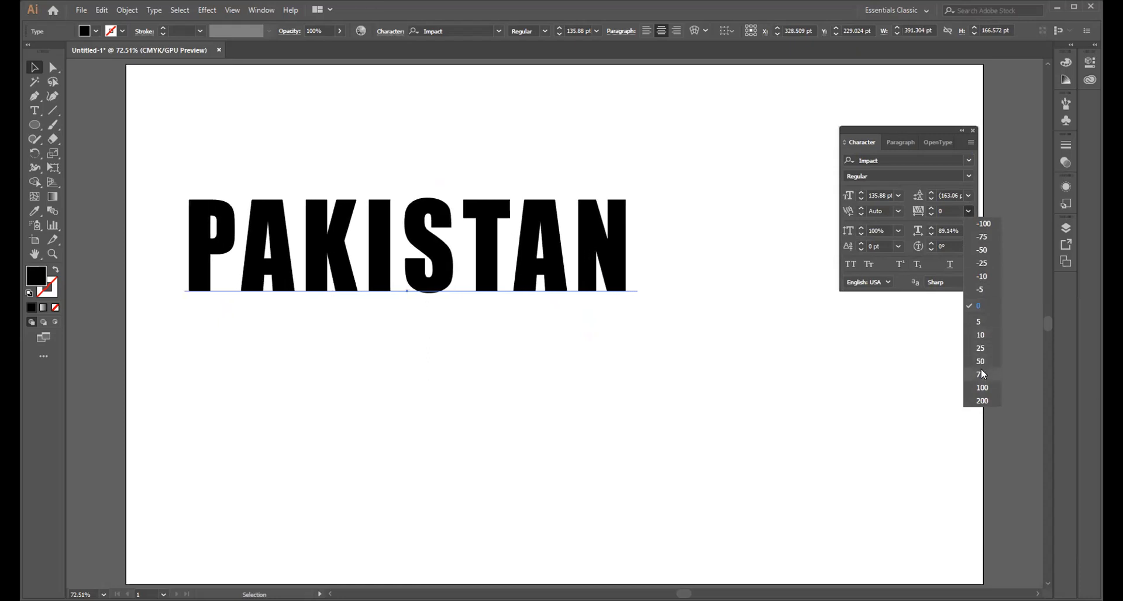
pyautogui.click(982, 374)
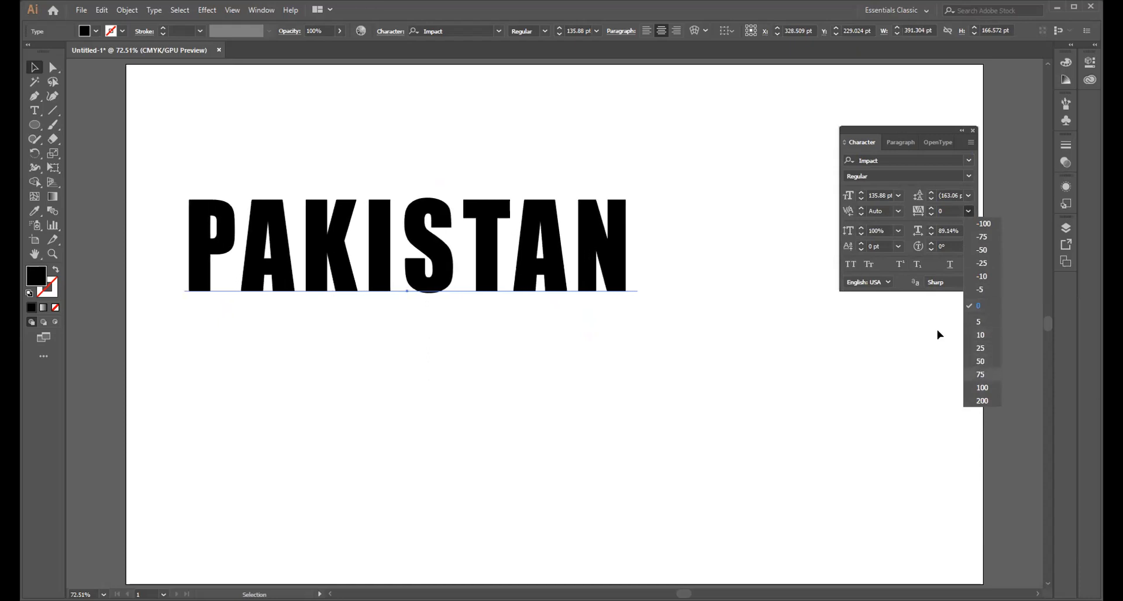
pyautogui.click(899, 231)
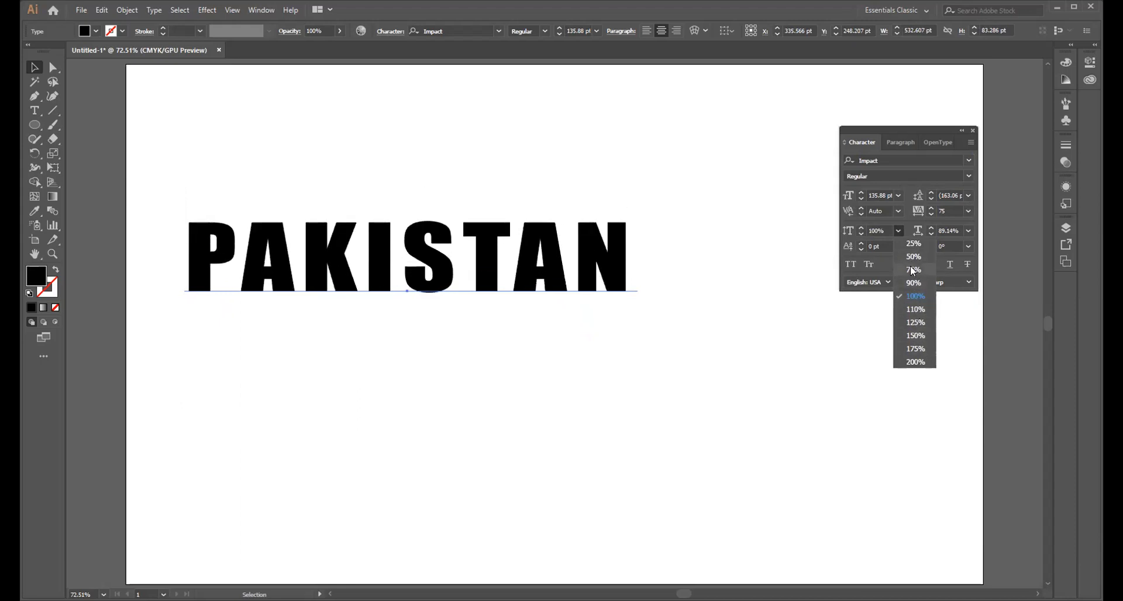
pyautogui.click(920, 335)
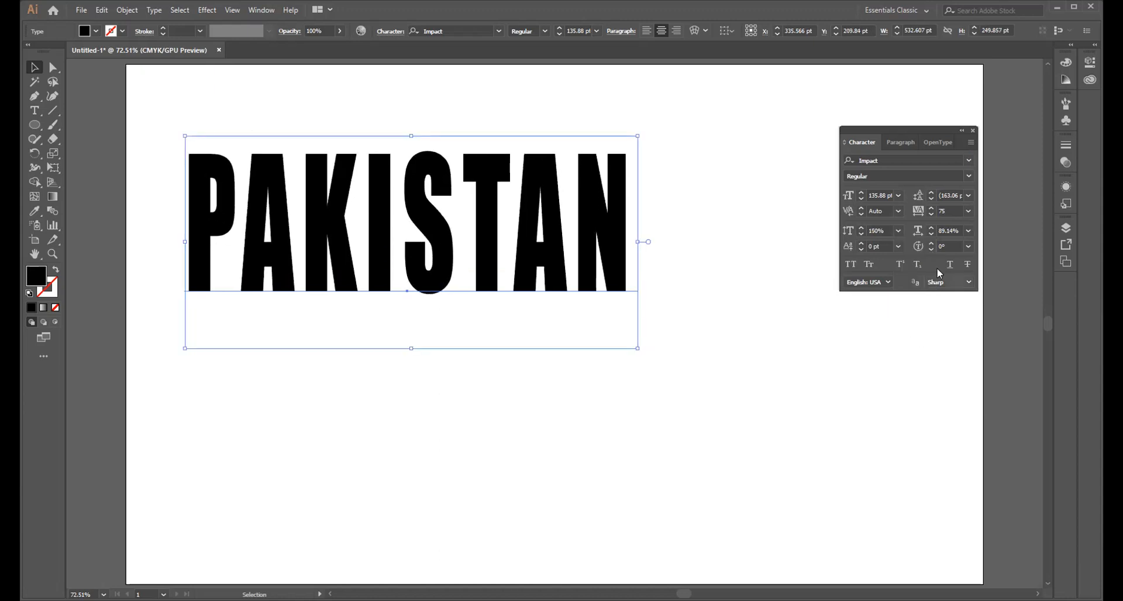
# - Set the text's horizontal scale to 110% and move it toward the middle of the artboard
pyautogui.click(968, 231)
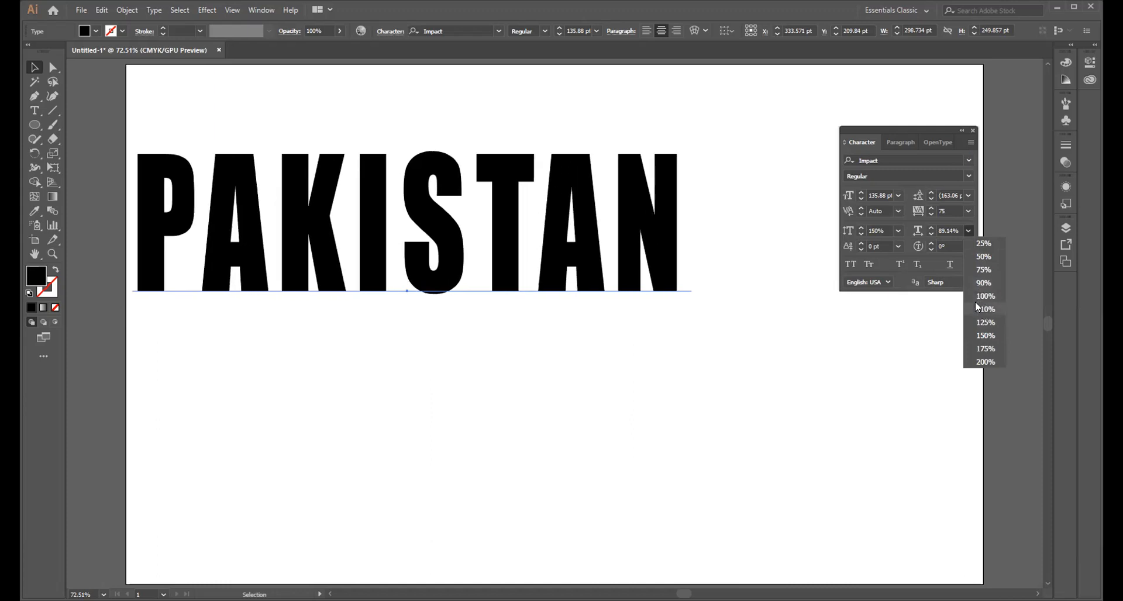
pyautogui.click(976, 305)
pyautogui.moveTo(621, 245); pyautogui.dragTo(679, 294)
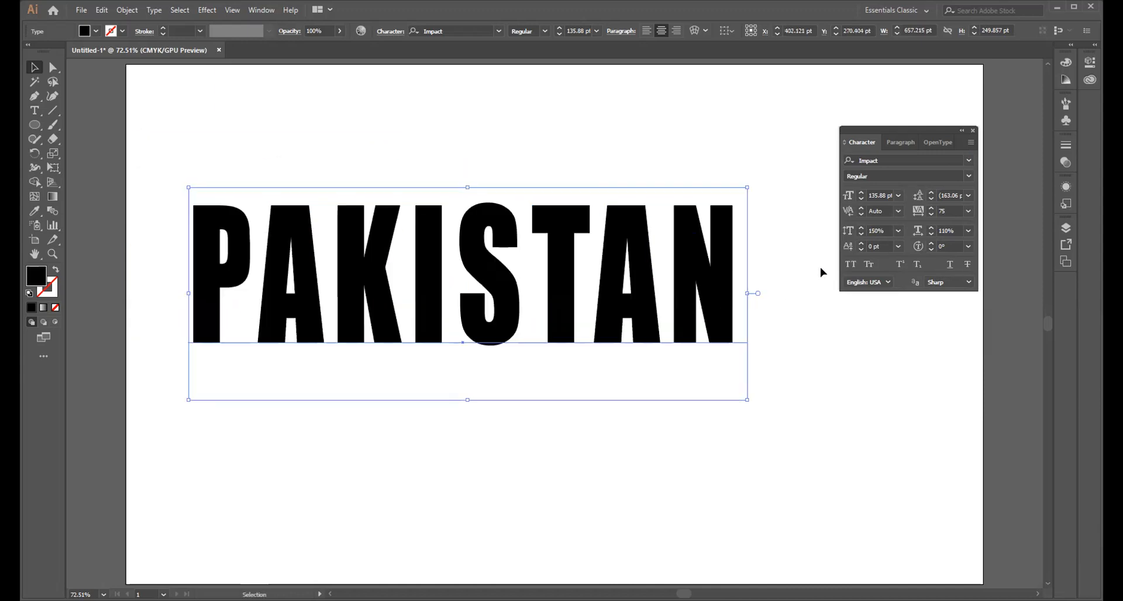
# - Set the PAKISTAN text's baseline shift to 5 pt and keep its character rotation at 0°
pyautogui.click(898, 246)
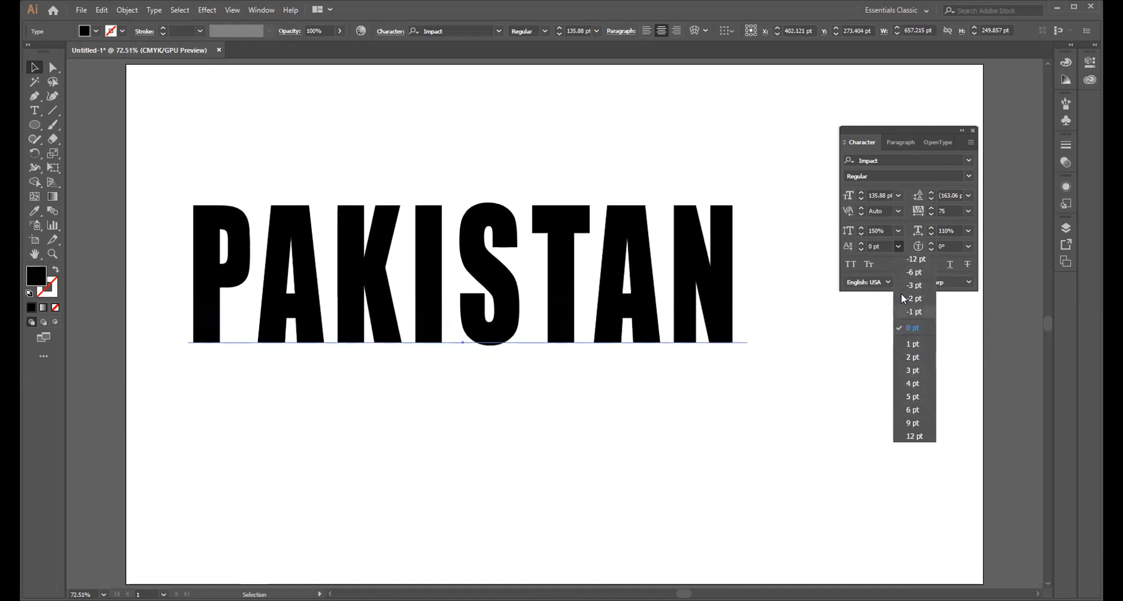
pyautogui.click(904, 396)
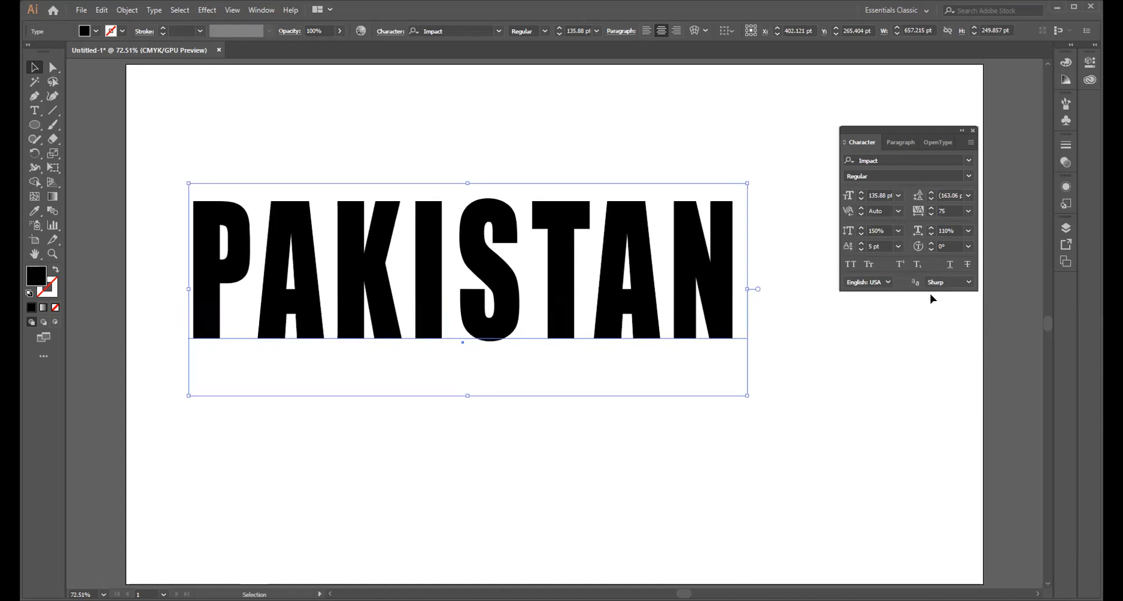
pyautogui.click(968, 248)
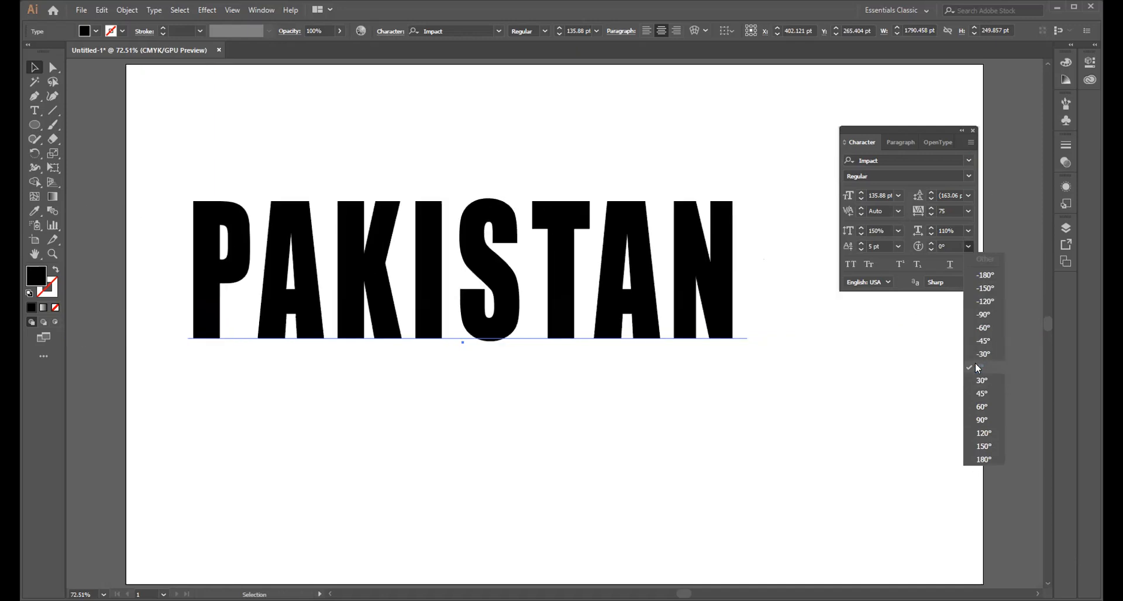
pyautogui.click(981, 367)
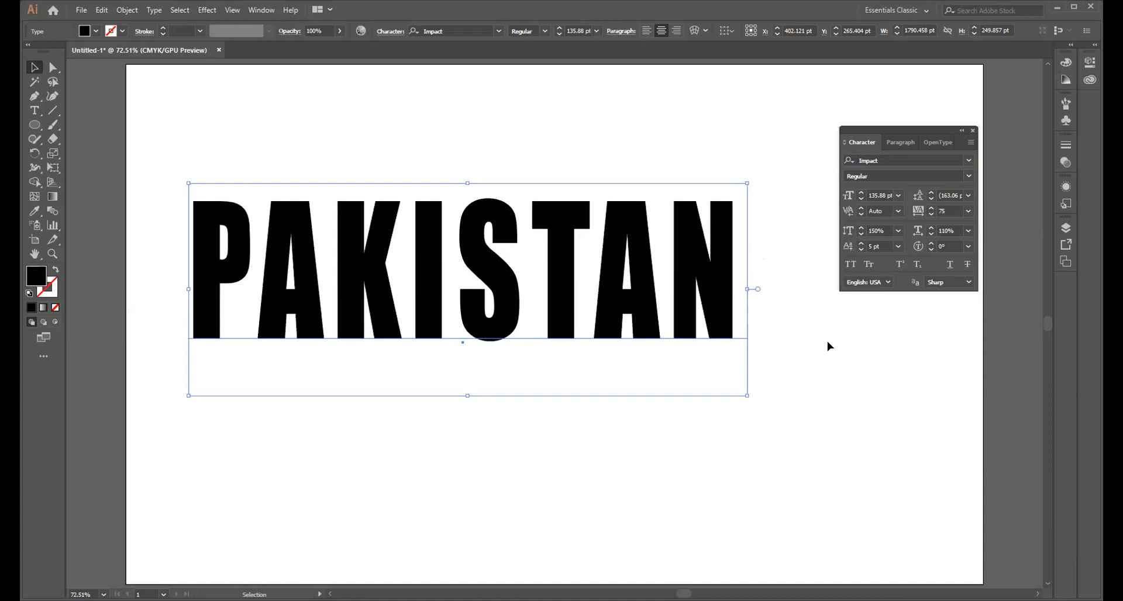
# - Try small caps on the PAKISTAN text and add point text reading X10 beneath it
pyautogui.click(867, 265)
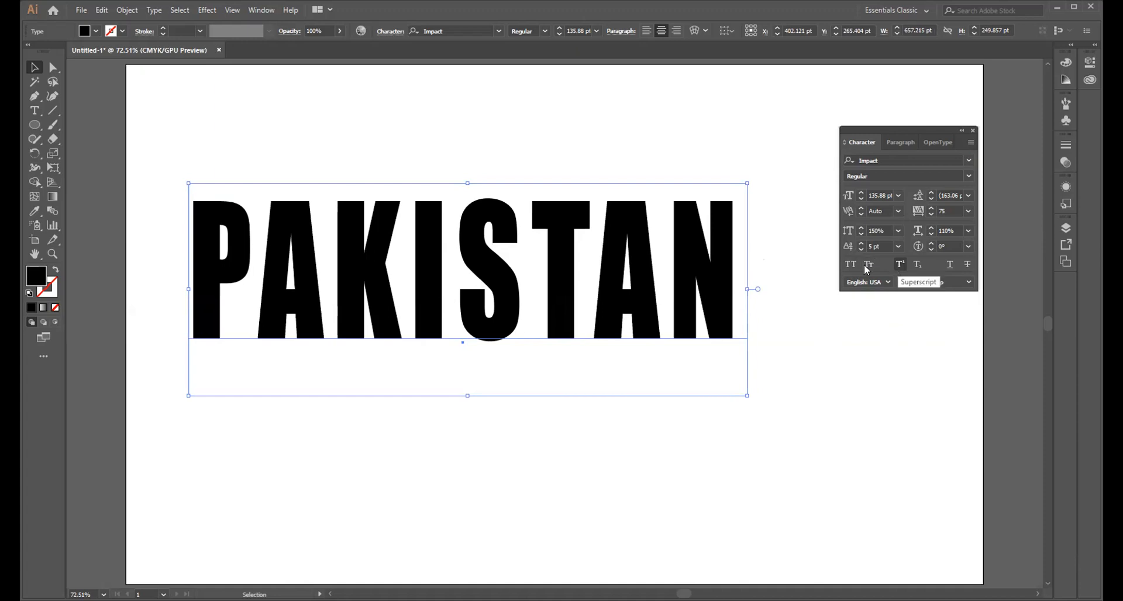
pyautogui.click(34, 110)
pyautogui.click(371, 444)
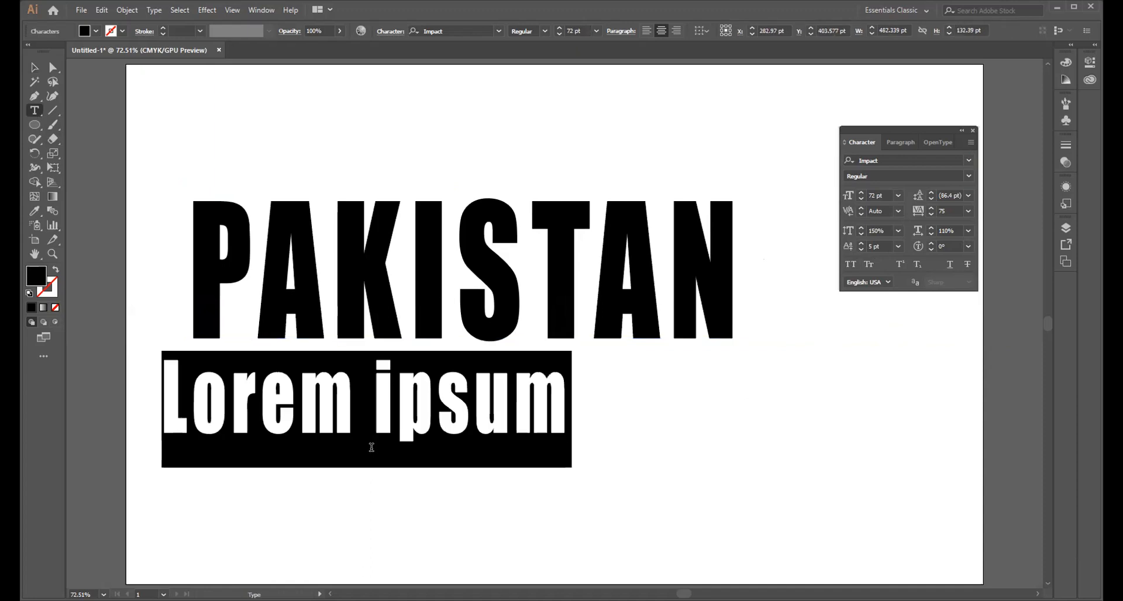
pyautogui.write('x')
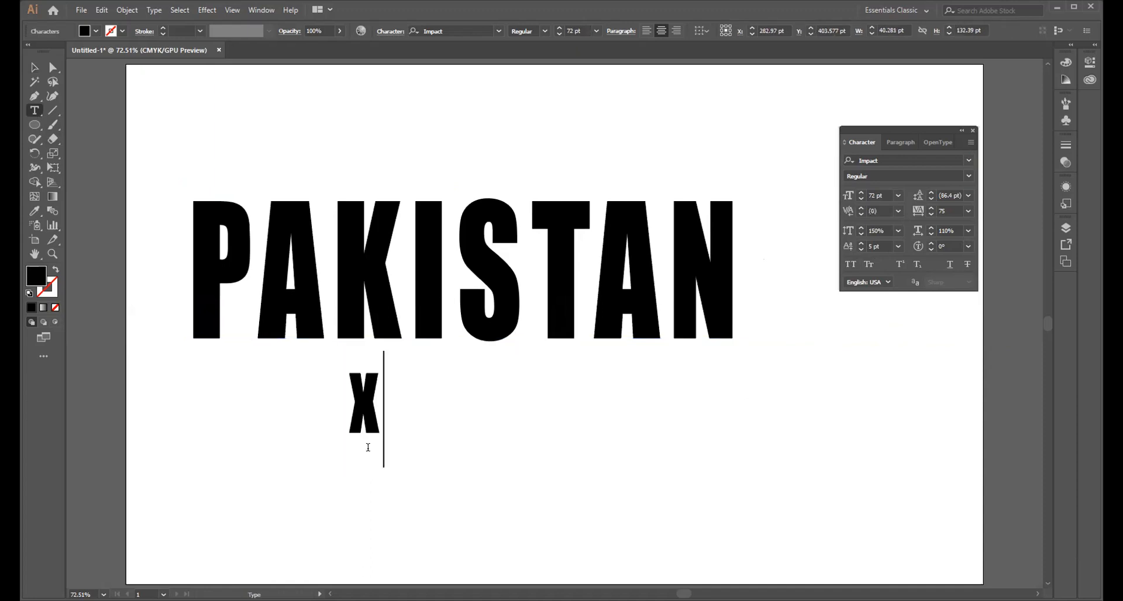
pyautogui.write('10')
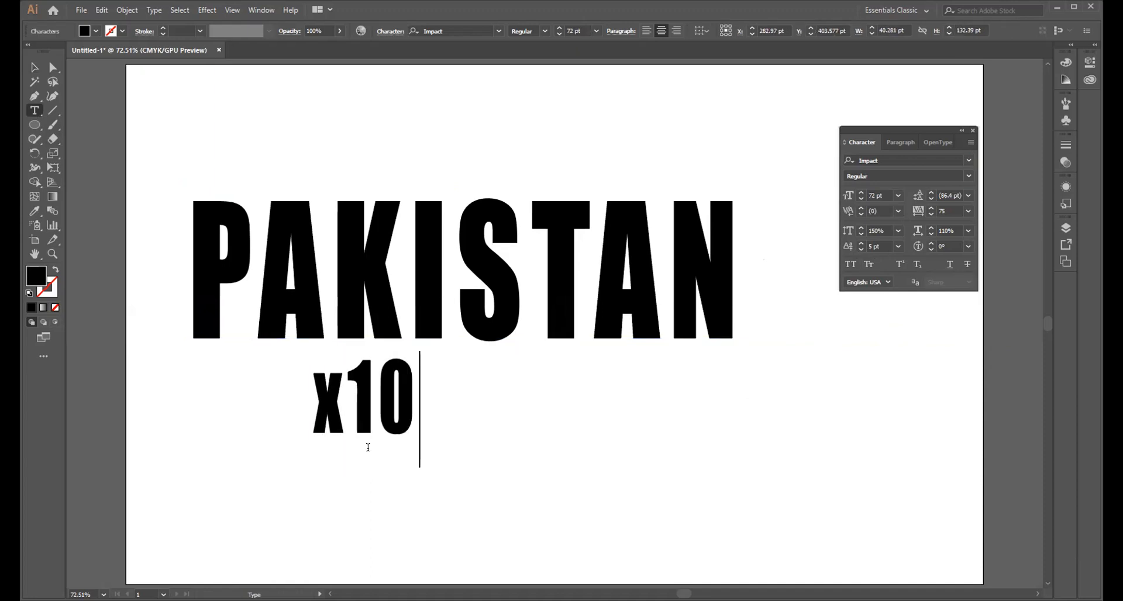
pyautogui.press('BackSpace')
pyautogui.press('BackSpace')
pyautogui.press('BackSpace')
pyautogui.write('X')
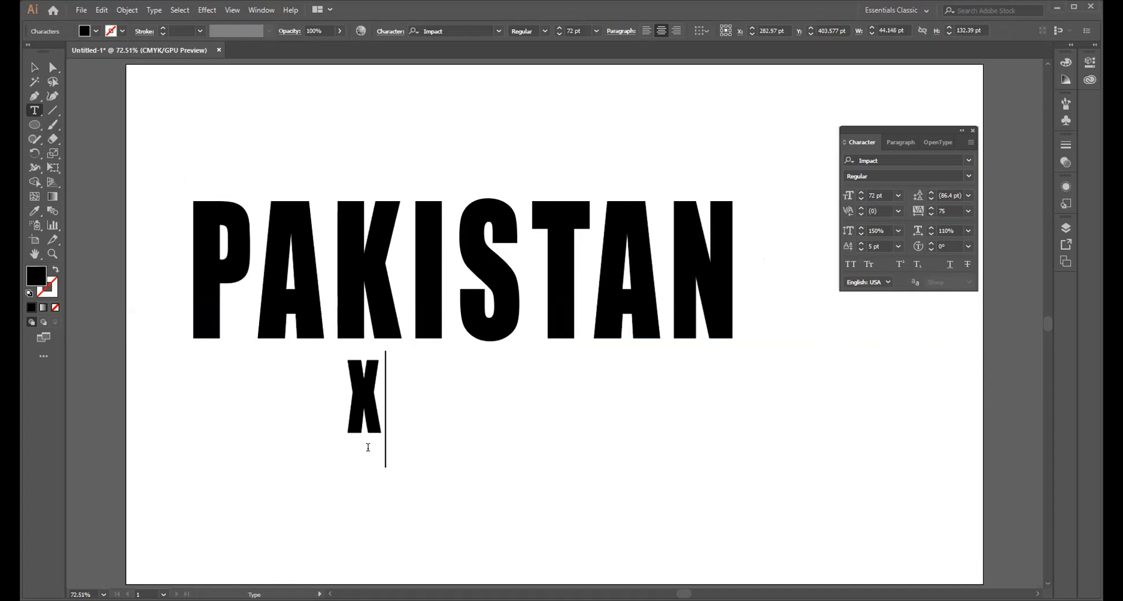
pyautogui.write('10')
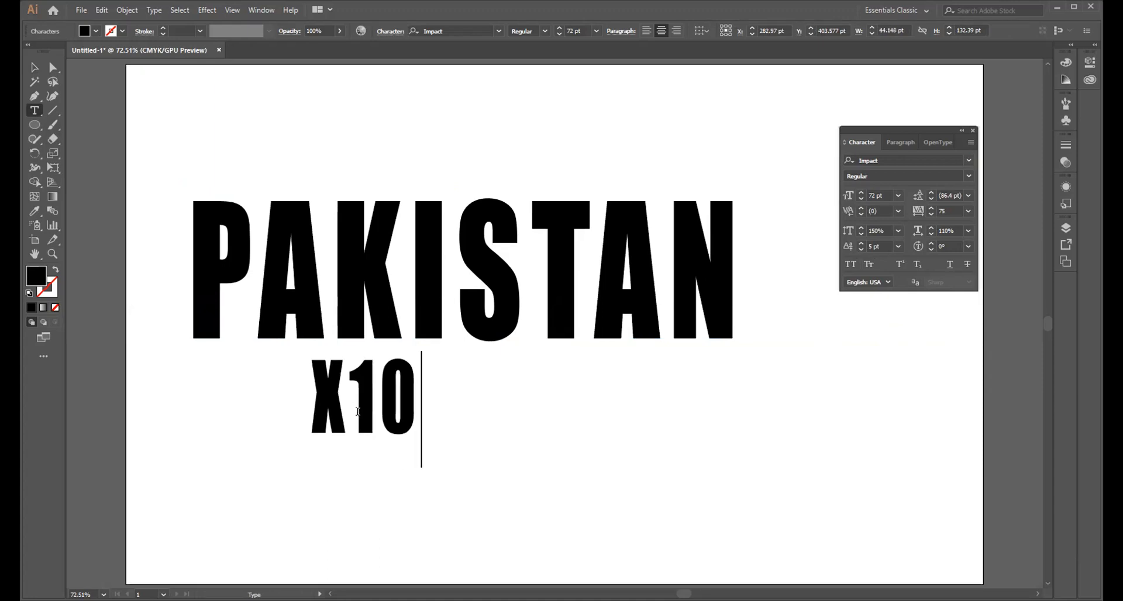
# - Format the 10 in X10 as superscript and move the text object further right beneath PAKISTAN
pyautogui.moveTo(407, 397); pyautogui.dragTo(355, 398)
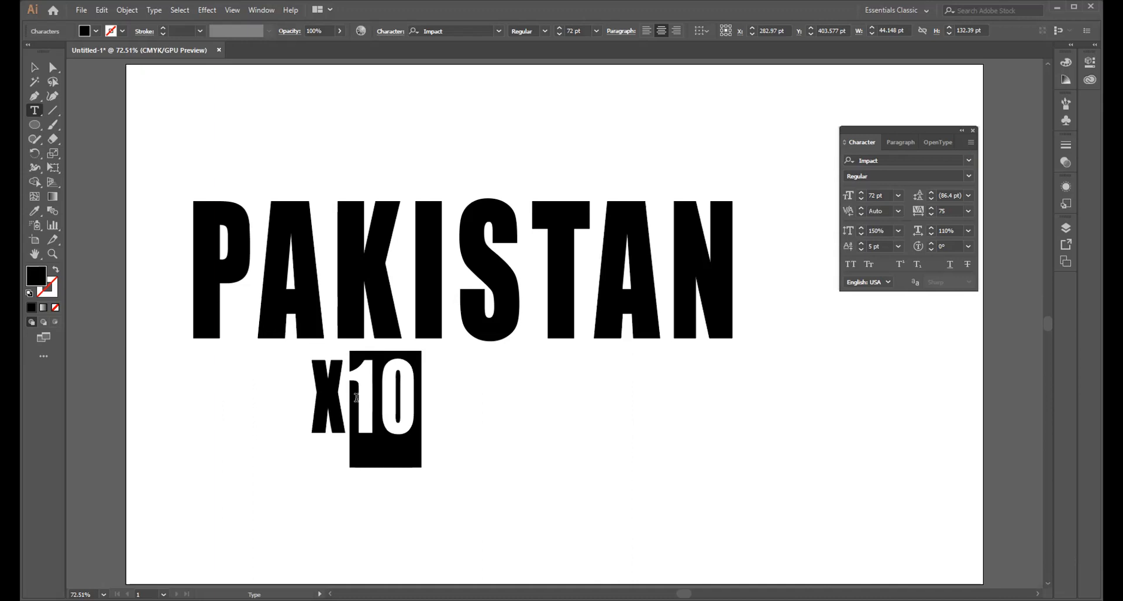
pyautogui.click(899, 265)
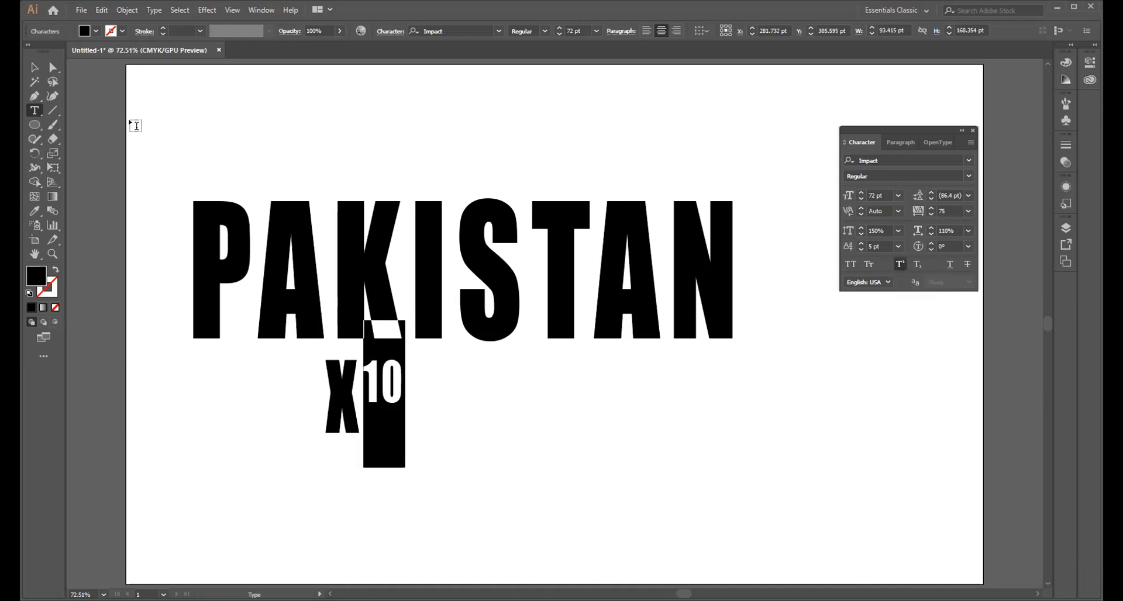
pyautogui.click(34, 68)
pyautogui.click(416, 433)
pyautogui.moveTo(351, 416); pyautogui.dragTo(559, 472)
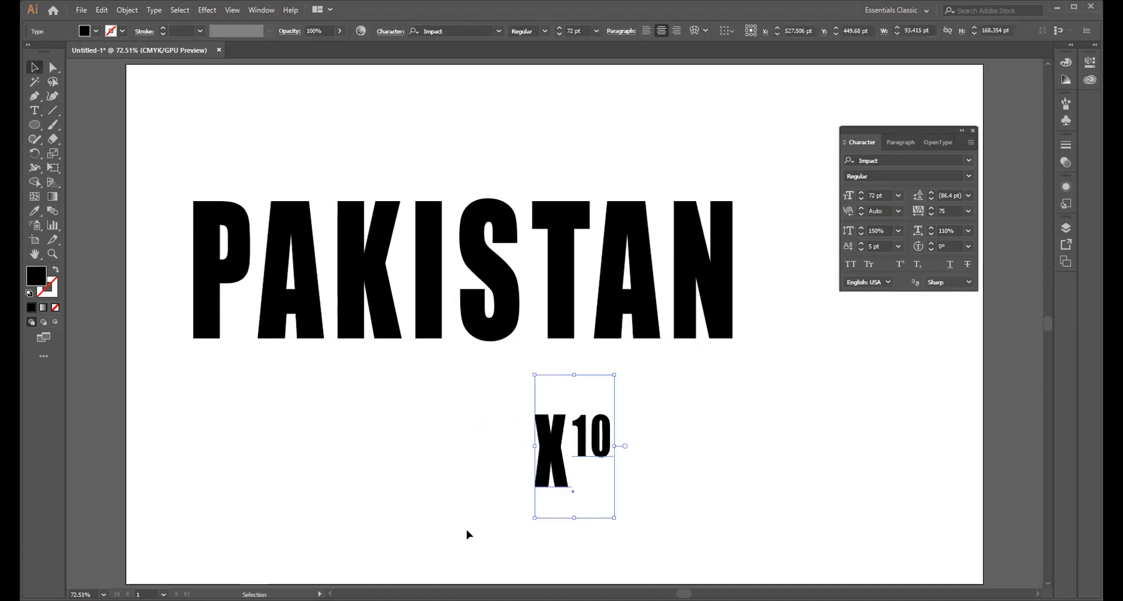
# - Format the 10 in X10 as subscript and deselect the text
pyautogui.press('t')
pyautogui.moveTo(573, 434); pyautogui.dragTo(615, 436)
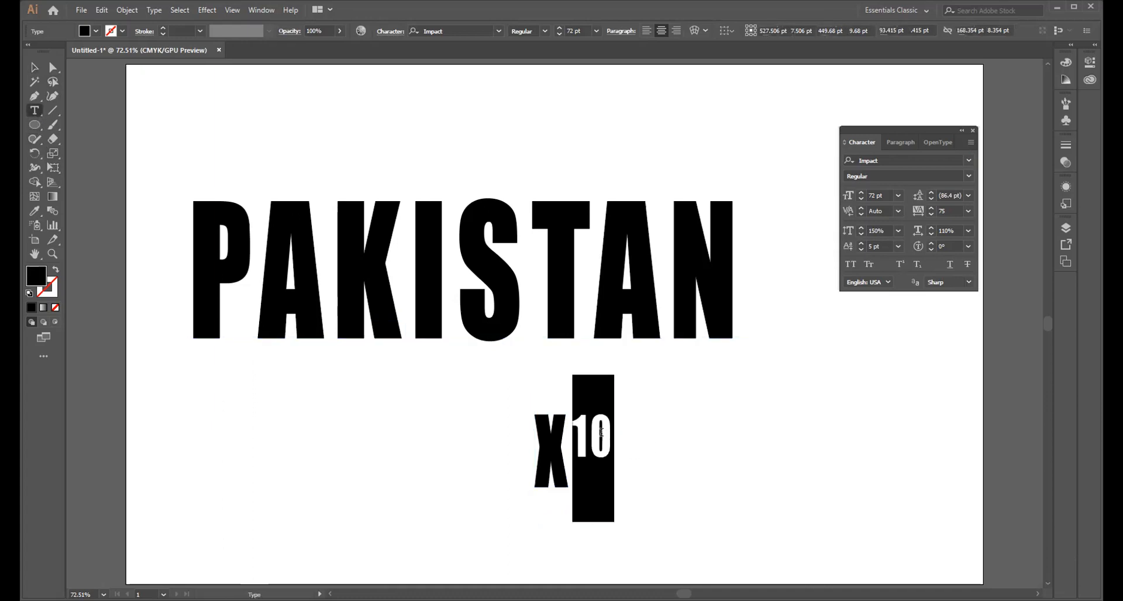
pyautogui.click(917, 265)
pyautogui.keyDown('ctrl'); pyautogui.click(739, 492); pyautogui.keyUp('ctrl')
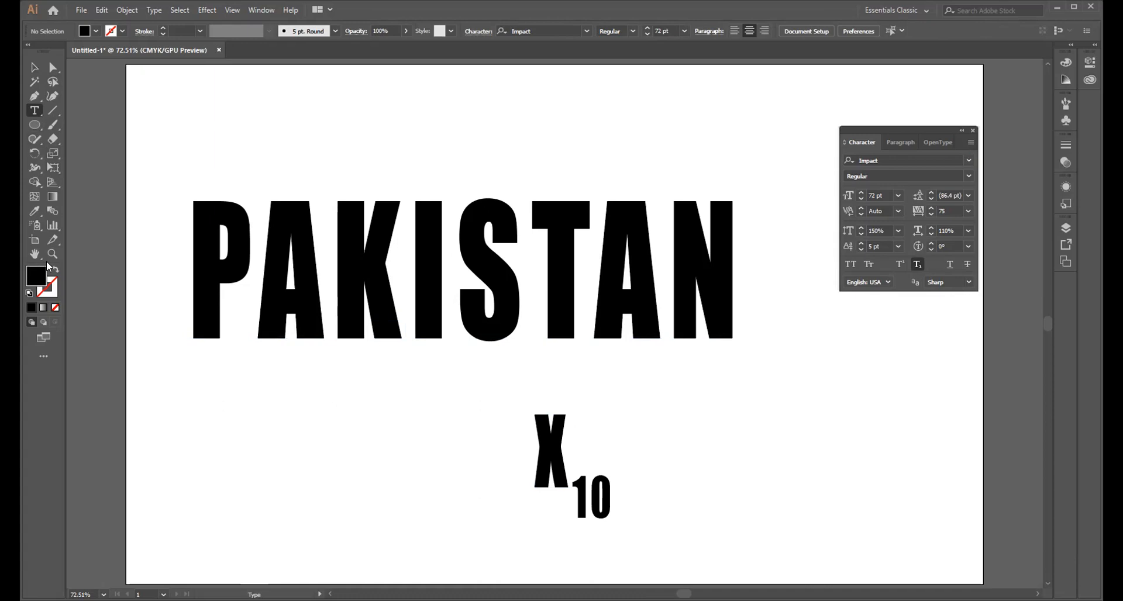
# - Underline the 10 in X10 and switch it from subscript to superscript
pyautogui.moveTo(573, 495); pyautogui.dragTo(615, 497)
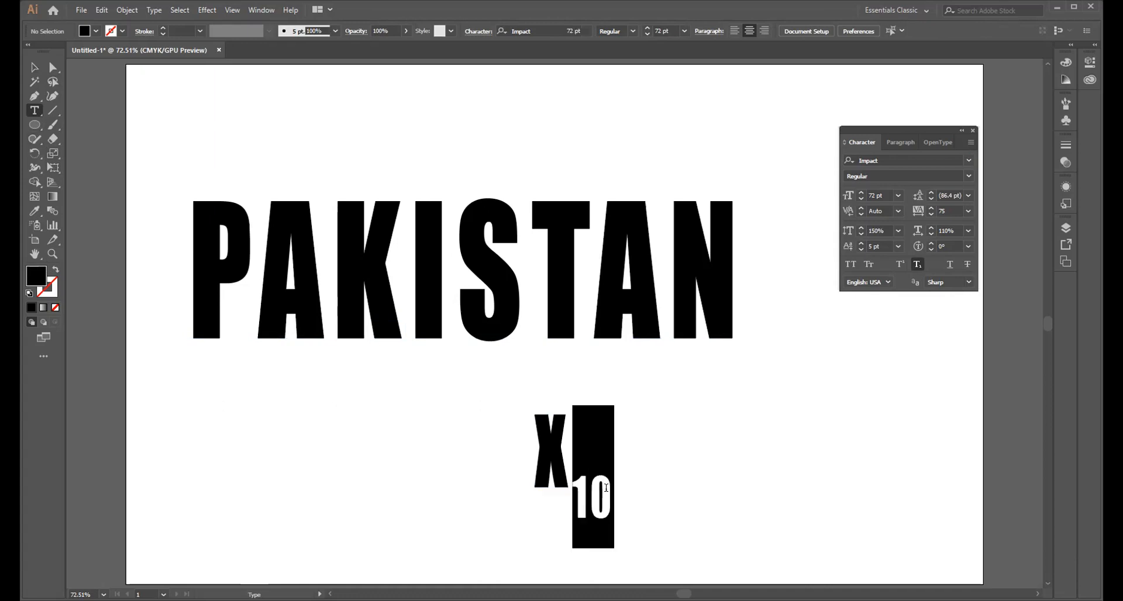
pyautogui.click(950, 263)
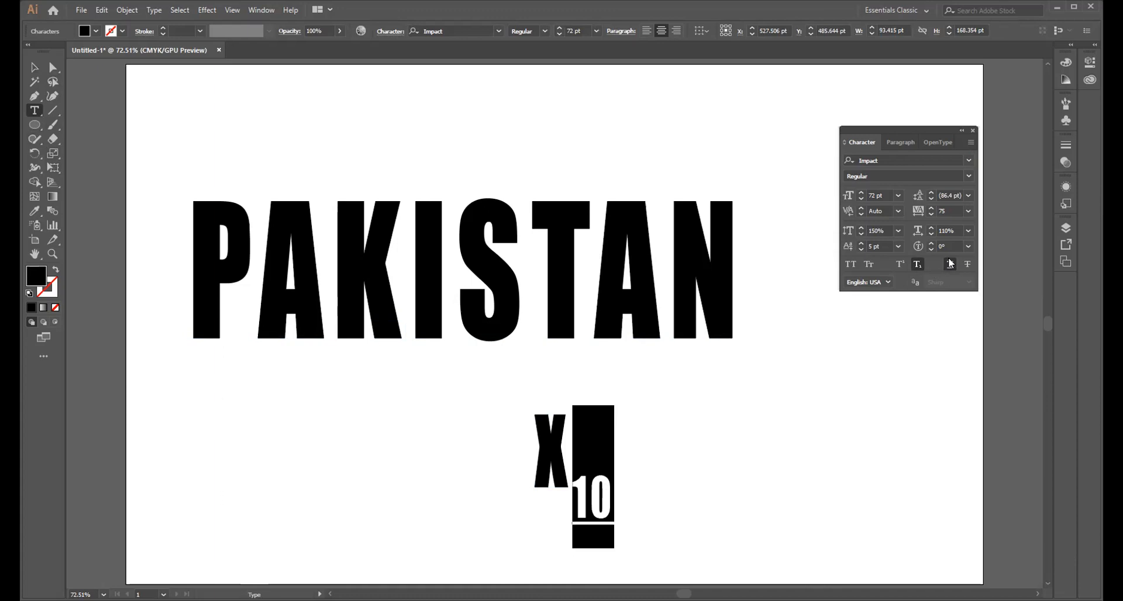
pyautogui.click(917, 267)
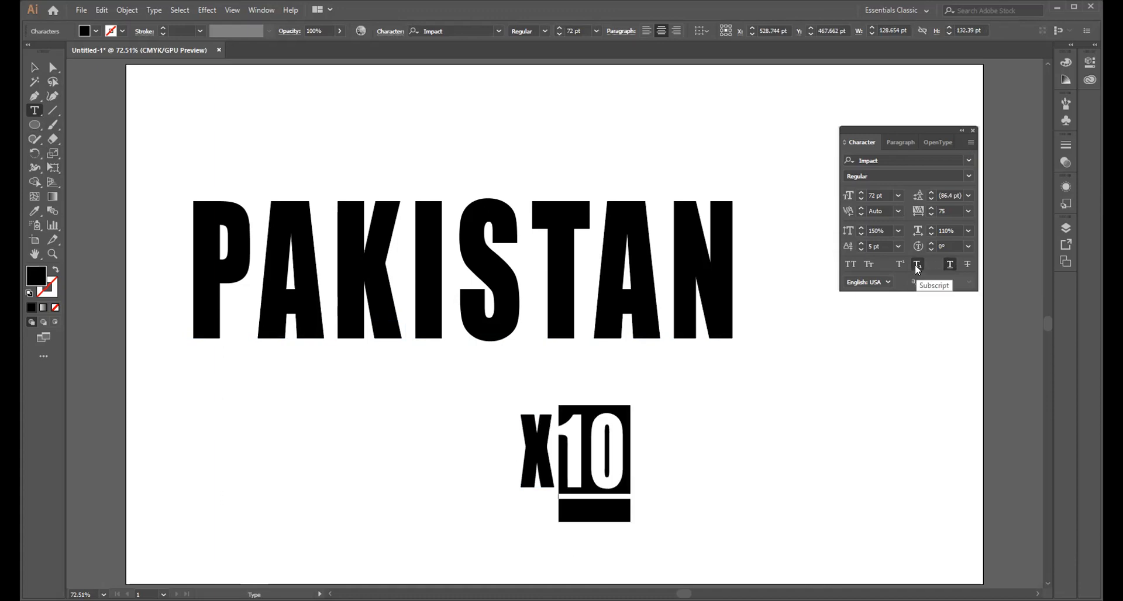
pyautogui.click(917, 266)
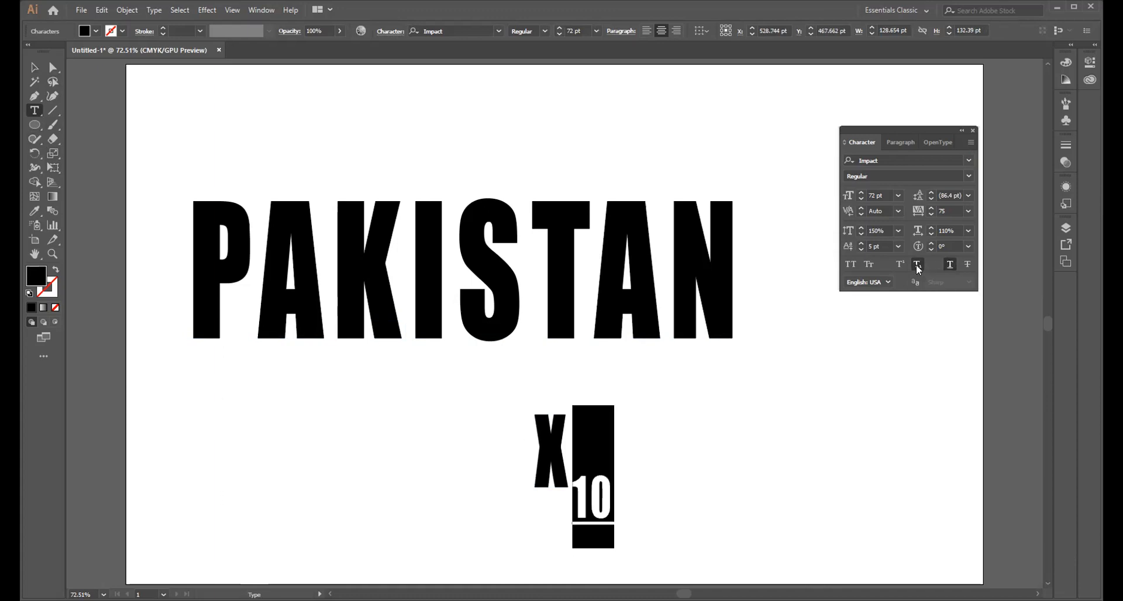
pyautogui.click(917, 266)
pyautogui.click(916, 264)
pyautogui.click(916, 265)
pyautogui.click(899, 266)
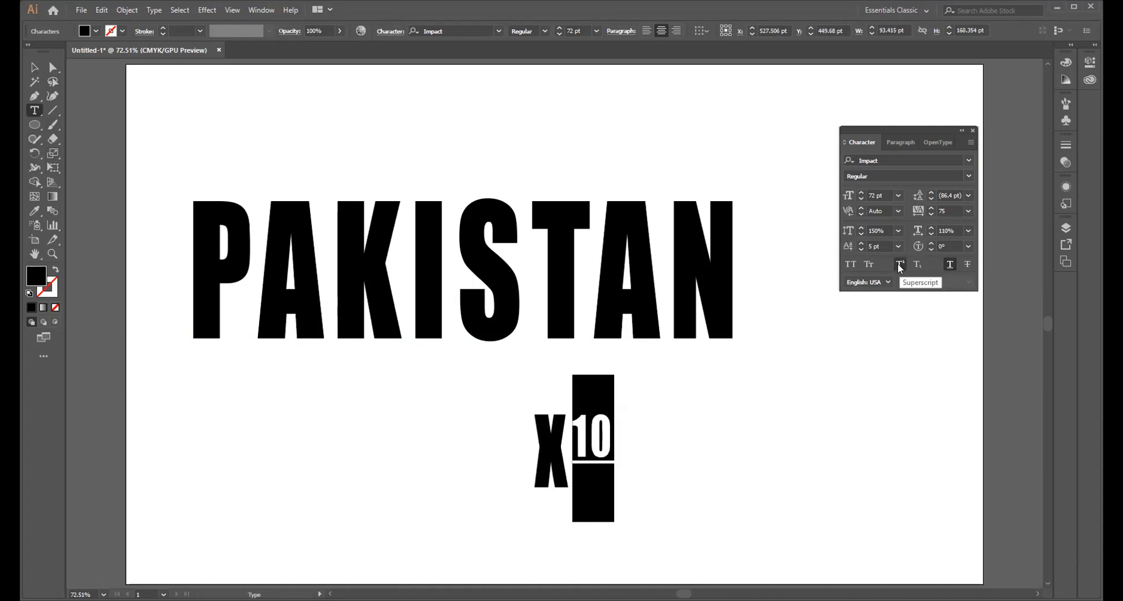
# - Try small caps on the 10, and remove its superscript and underline formatting
pyautogui.click(900, 266)
pyautogui.click(899, 267)
pyautogui.click(870, 264)
pyautogui.click(870, 265)
pyautogui.click(900, 264)
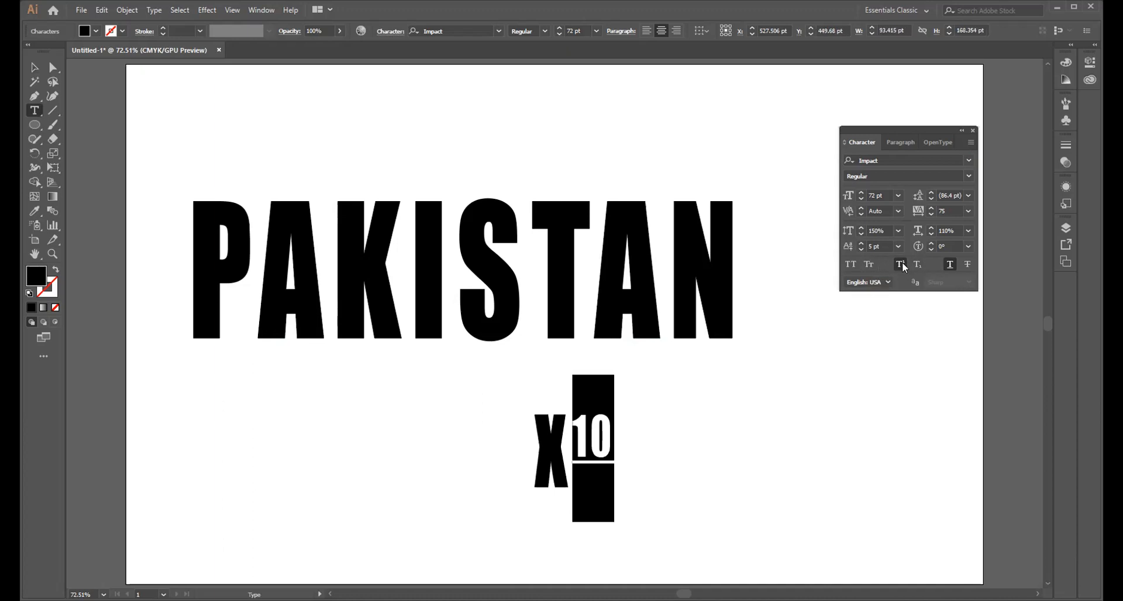
pyautogui.click(899, 264)
pyautogui.click(949, 264)
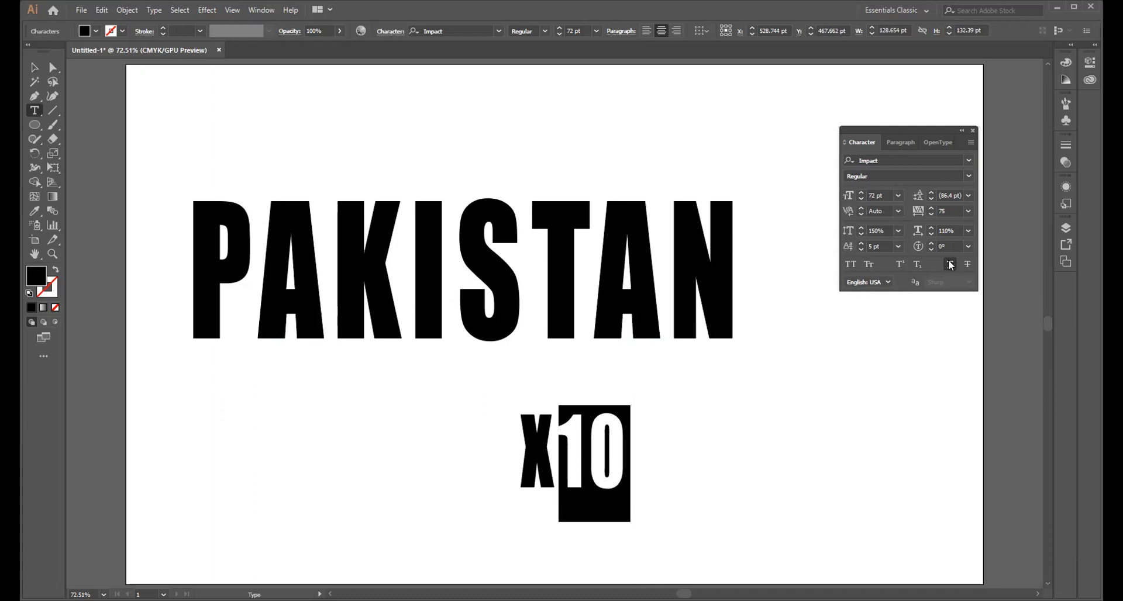
pyautogui.keyDown('ctrl'); pyautogui.click(725, 463); pyautogui.keyUp('ctrl')
# - Add the text MALE/FEMAL and place it centrally beneath PAKISTAN, with X10 moved to its right
pyautogui.click(294, 453)
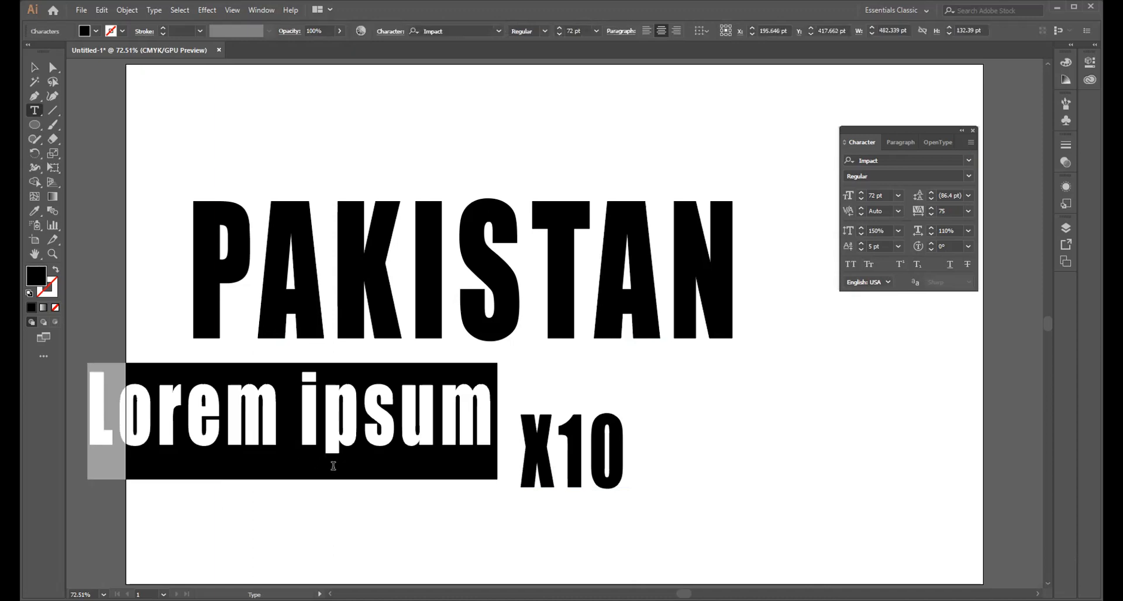
pyautogui.write('MA')
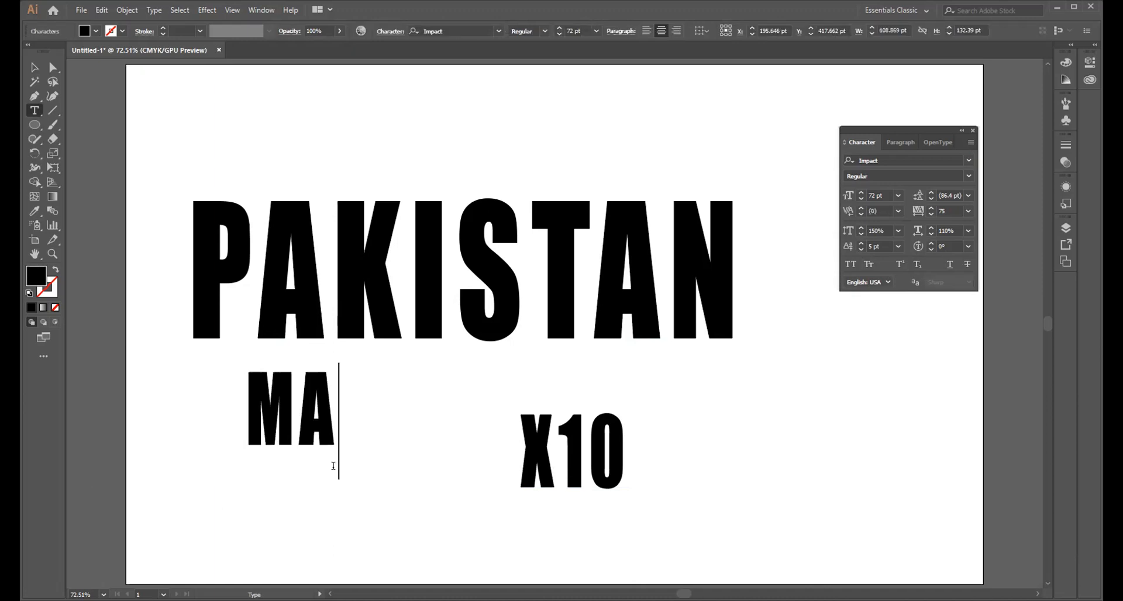
pyautogui.write('LE/FE')
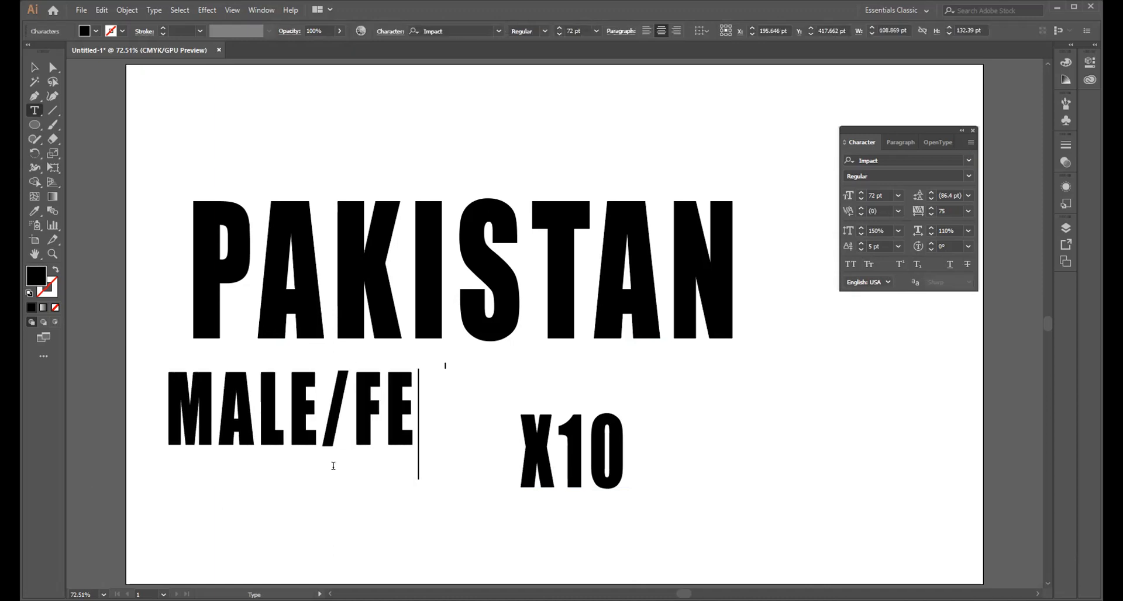
pyautogui.write('MAL')
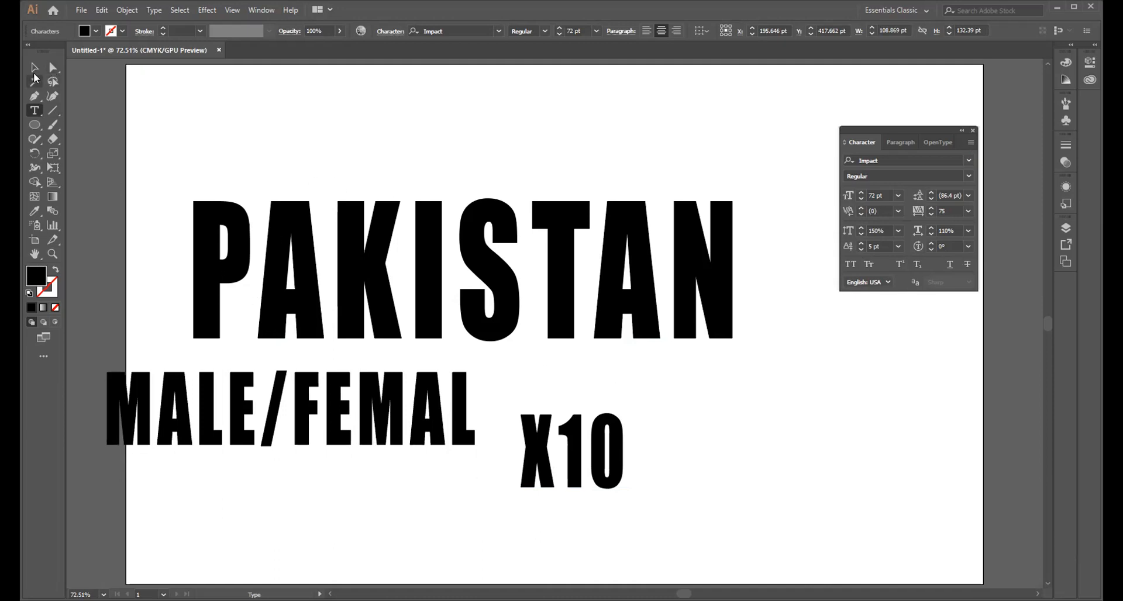
pyautogui.press('Escape')
pyautogui.moveTo(579, 453); pyautogui.dragTo(866, 437)
pyautogui.moveTo(453, 435); pyautogui.dragTo(681, 441)
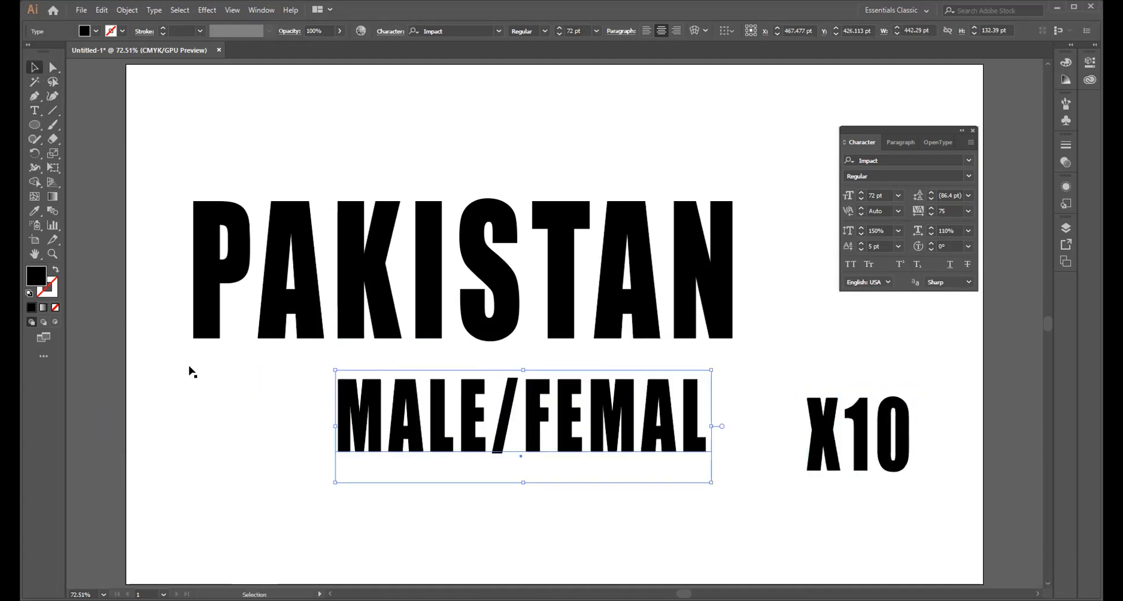
# - Try strikethrough on the word FEMAL, remove it and underline the word instead
pyautogui.click(34, 111)
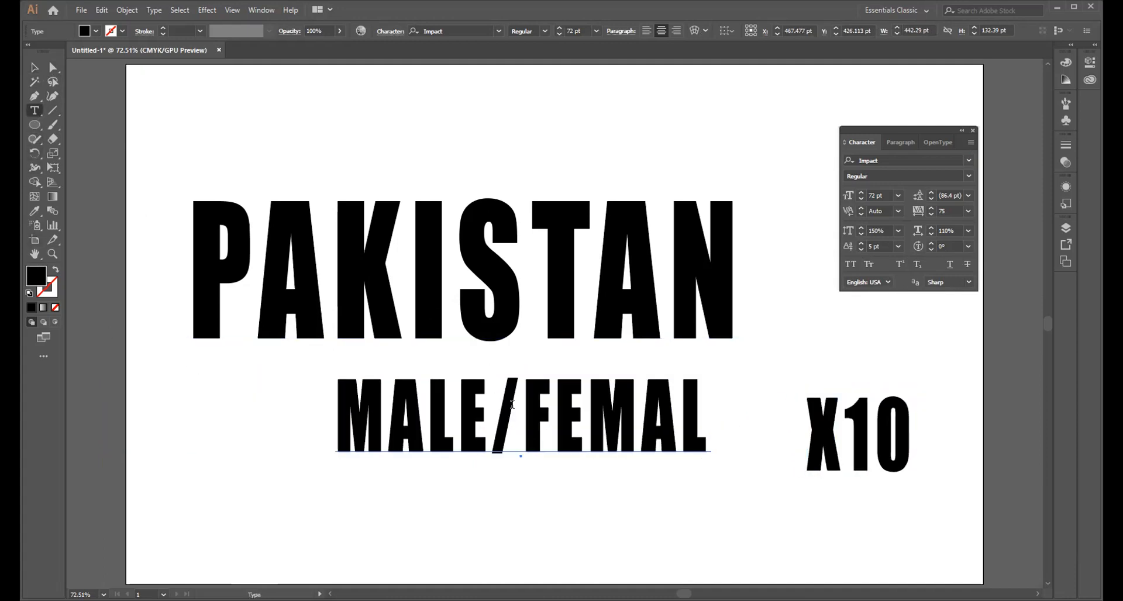
pyautogui.moveTo(522, 413); pyautogui.dragTo(711, 415)
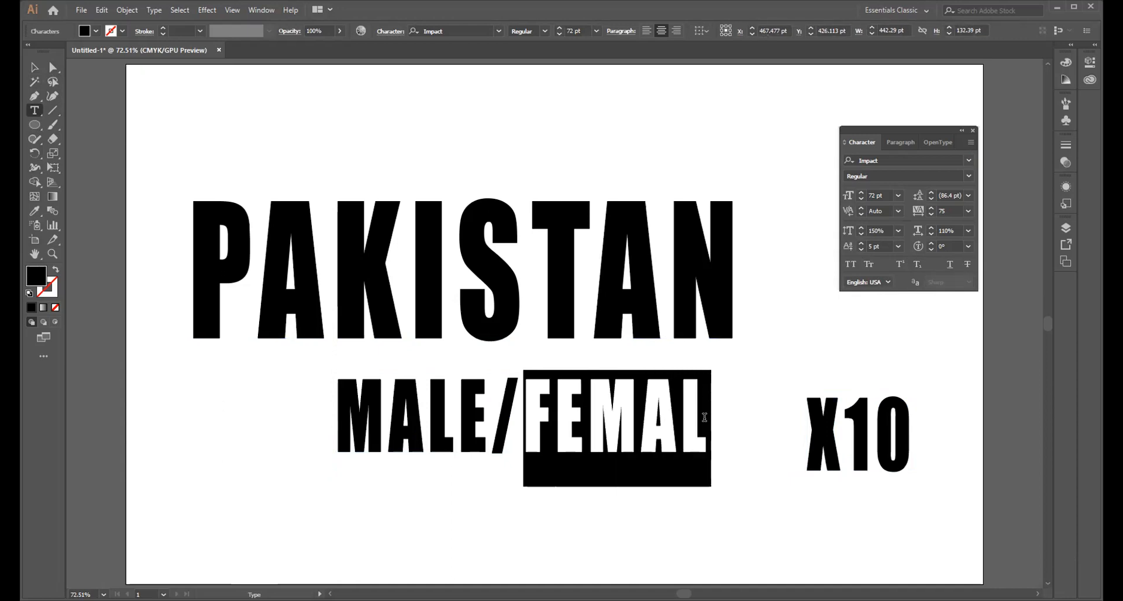
pyautogui.click(968, 266)
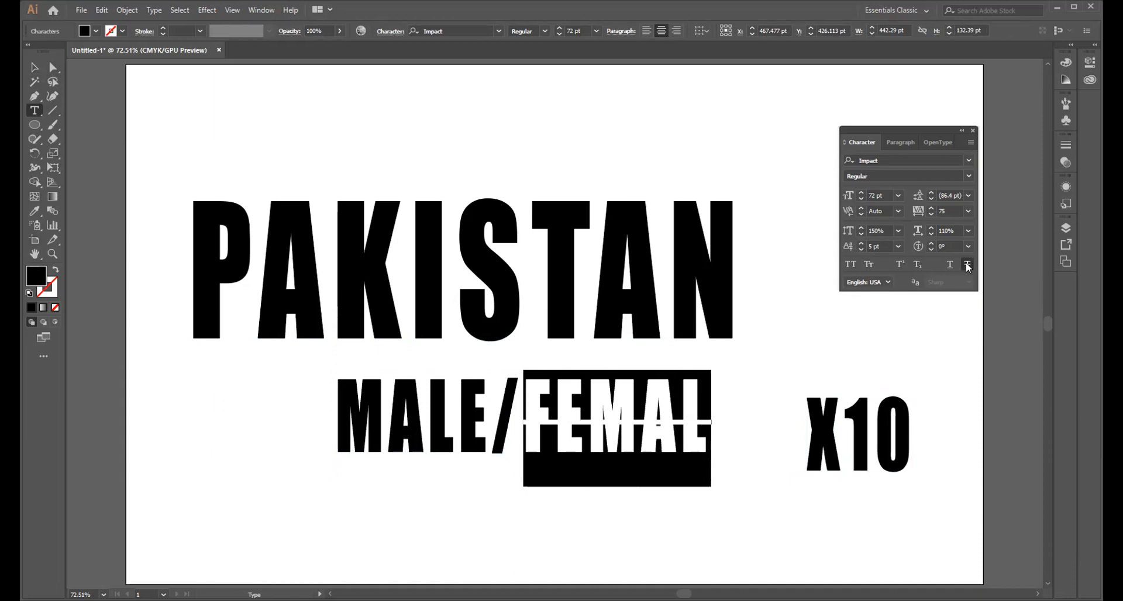
pyautogui.click(968, 266)
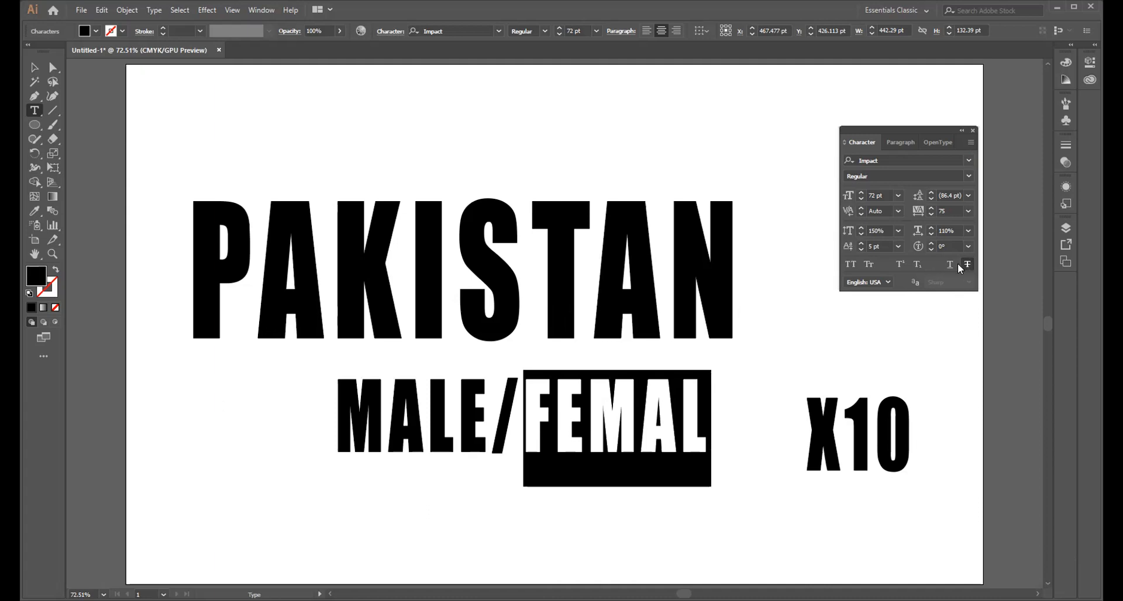
pyautogui.click(950, 264)
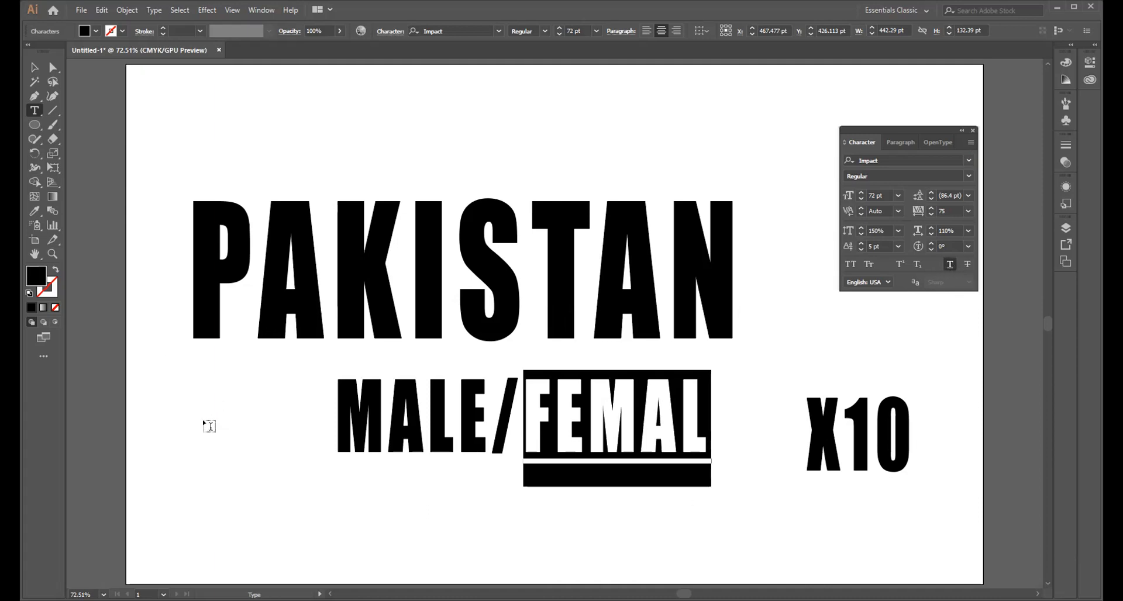
pyautogui.click(34, 66)
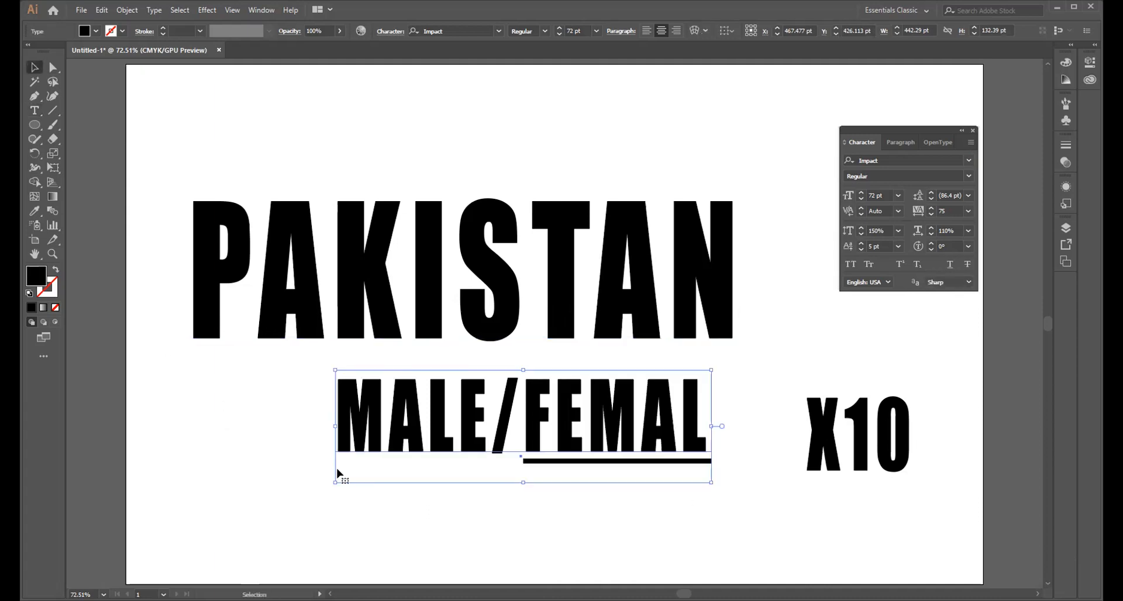
# - Replace the underline on FEMAL with strikethrough and deselect the text
pyautogui.press('t')
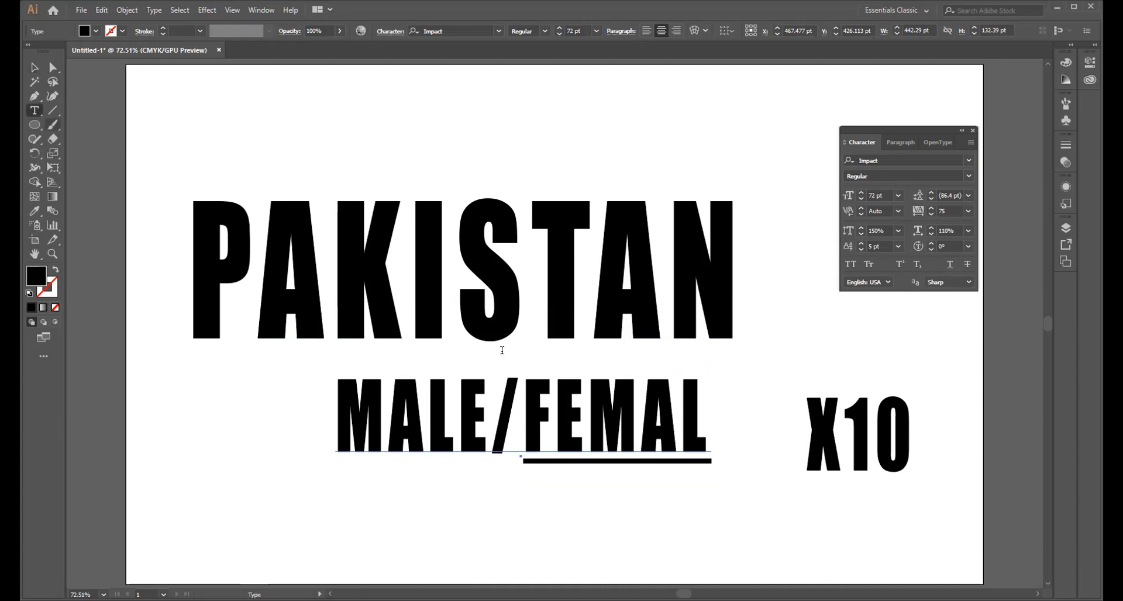
pyautogui.moveTo(530, 423); pyautogui.dragTo(710, 417)
pyautogui.click(950, 264)
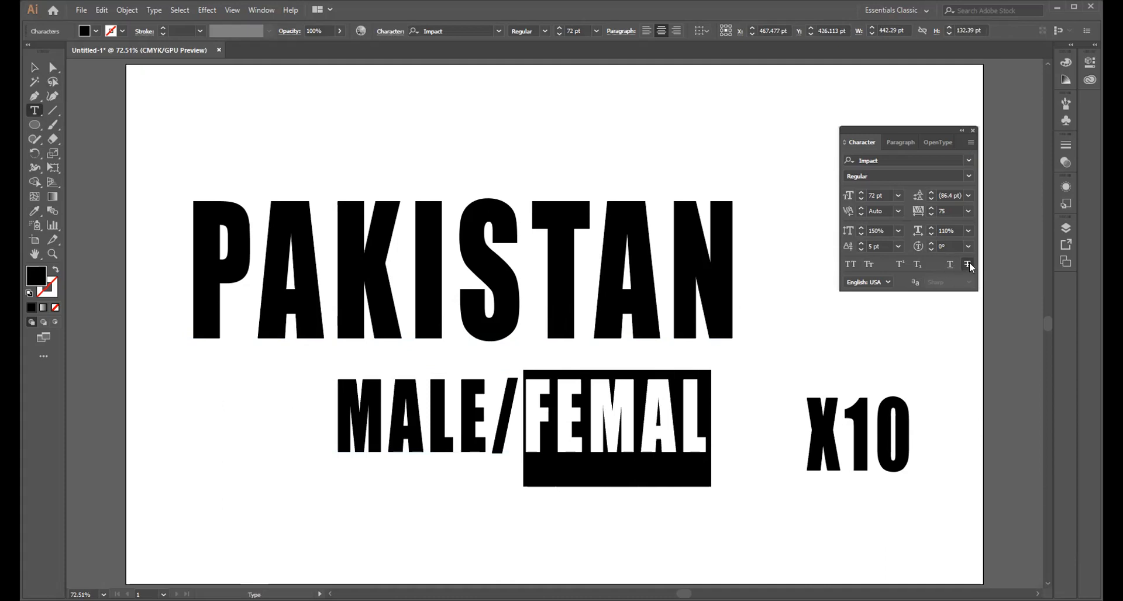
pyautogui.click(968, 265)
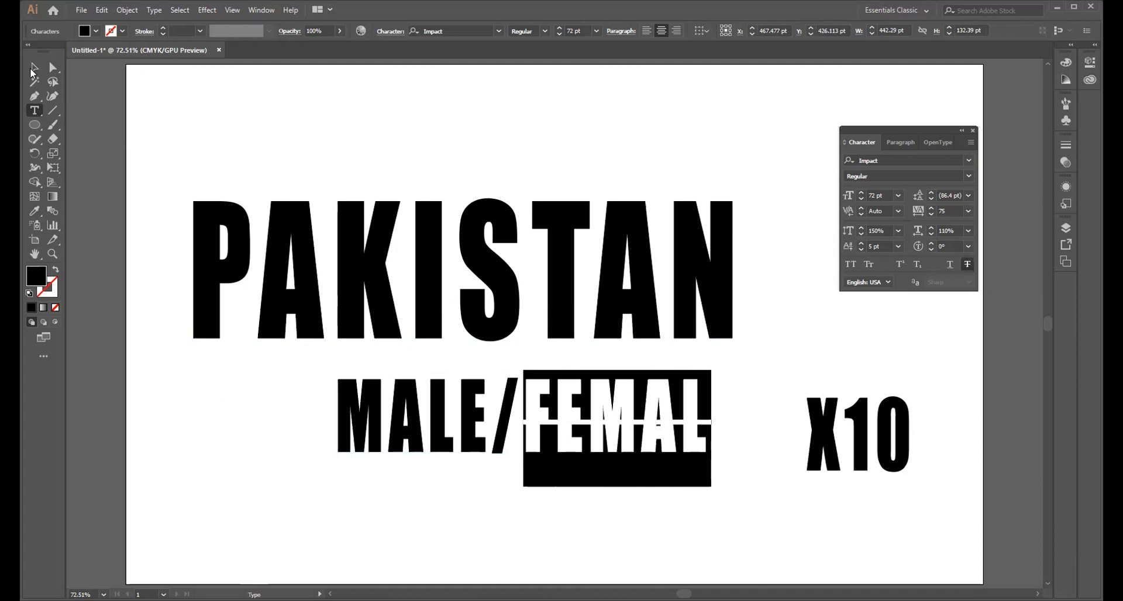
pyautogui.click(32, 69)
pyautogui.click(275, 142)
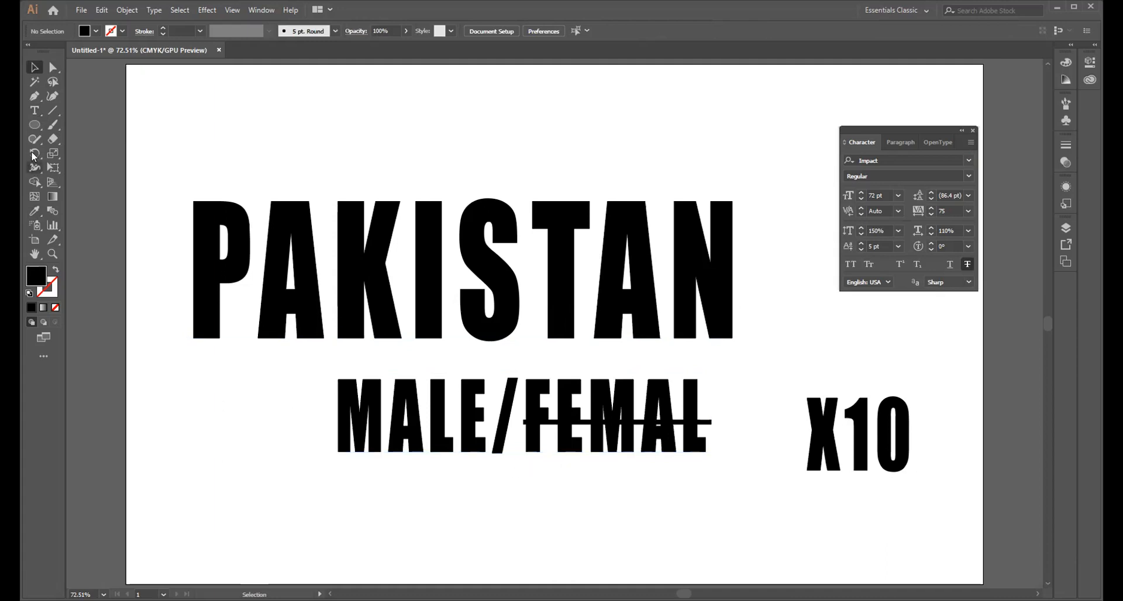
# - Make the 10 in X10 superscript
pyautogui.click(33, 111)
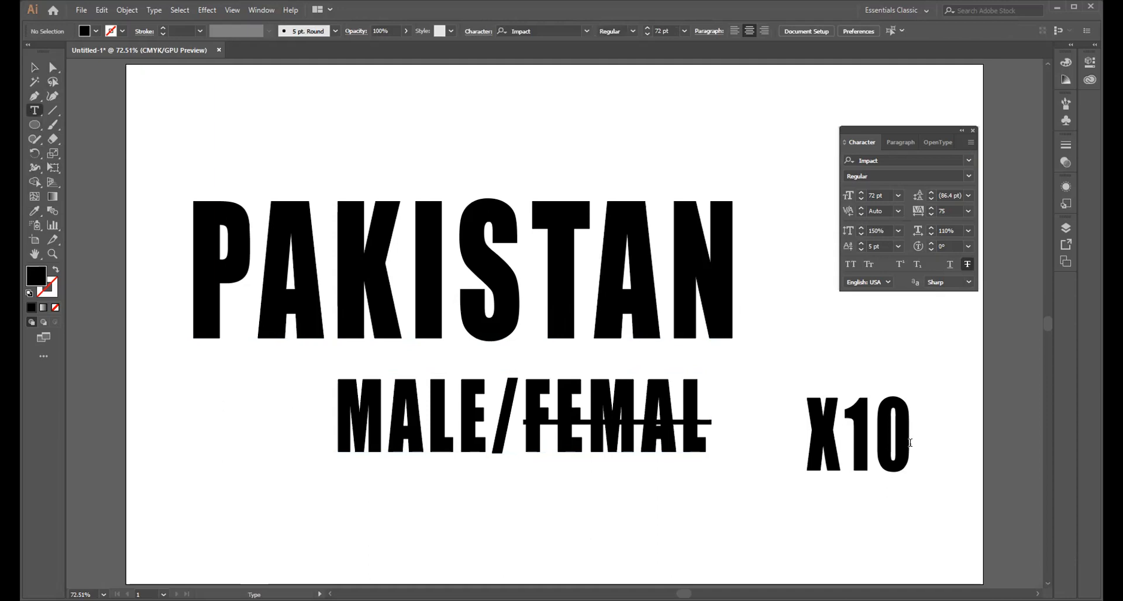
pyautogui.moveTo(846, 434); pyautogui.dragTo(915, 438)
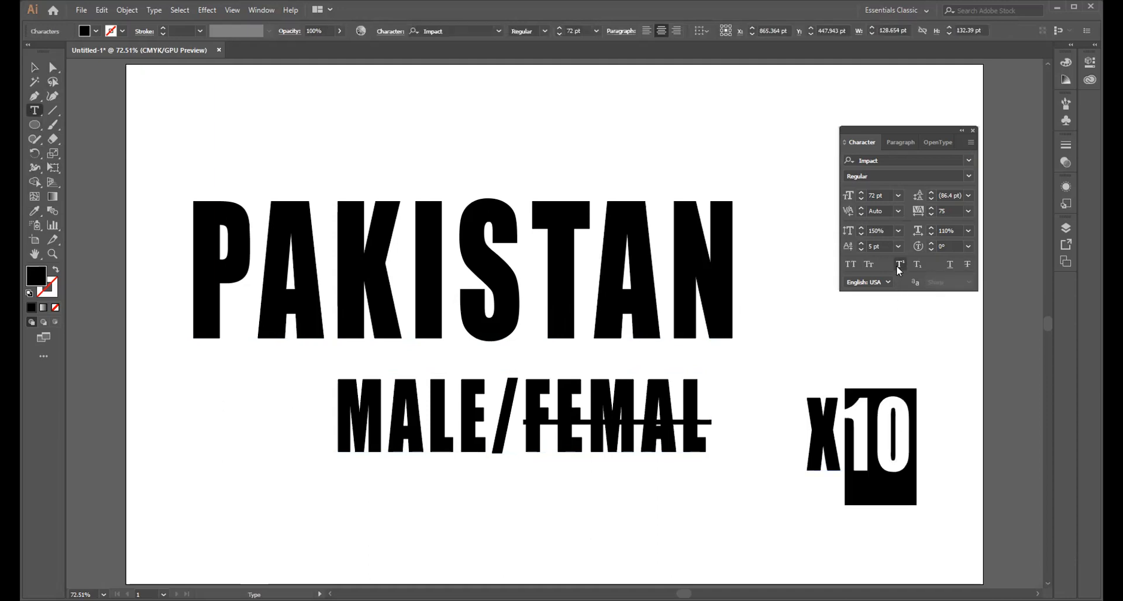
pyautogui.click(899, 265)
# - Move the X10 text close beside FEMAL and place a duplicate of it to the right
pyautogui.click(34, 80)
pyautogui.click(33, 69)
pyautogui.click(860, 447)
pyautogui.moveTo(834, 442); pyautogui.dragTo(858, 419)
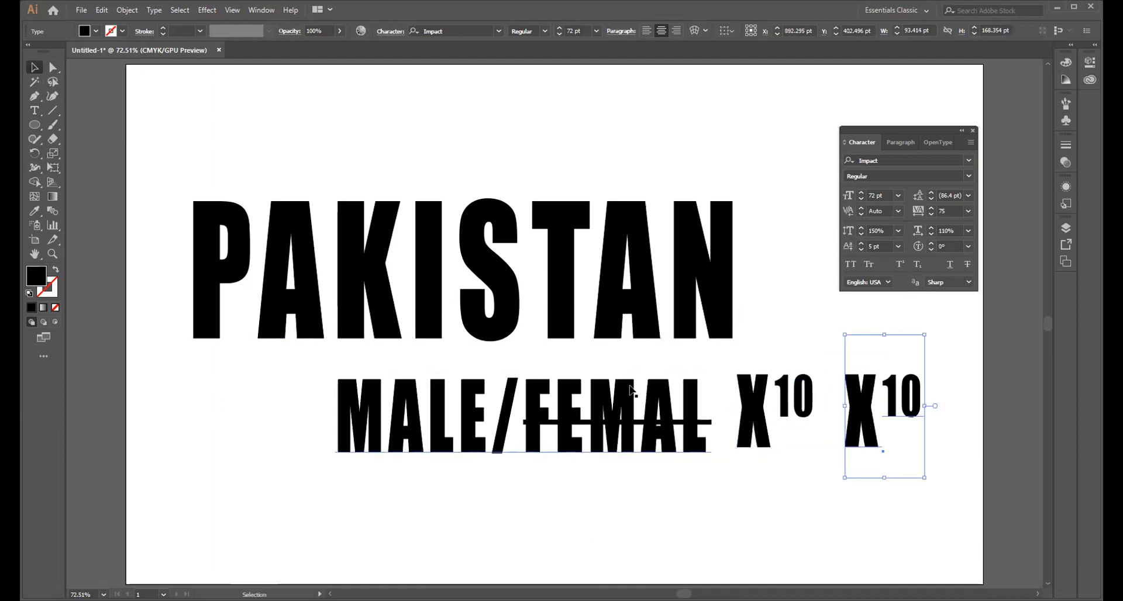
# - Change the 10 in the duplicated X10 text to subscript
pyautogui.click(34, 109)
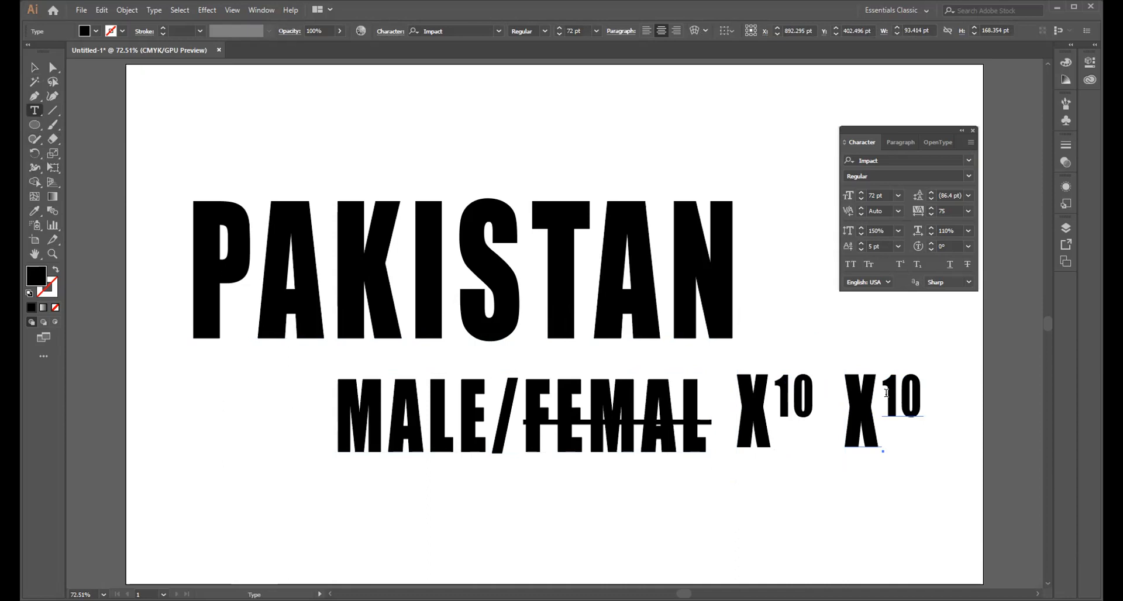
pyautogui.moveTo(886, 391); pyautogui.dragTo(925, 386)
pyautogui.click(919, 264)
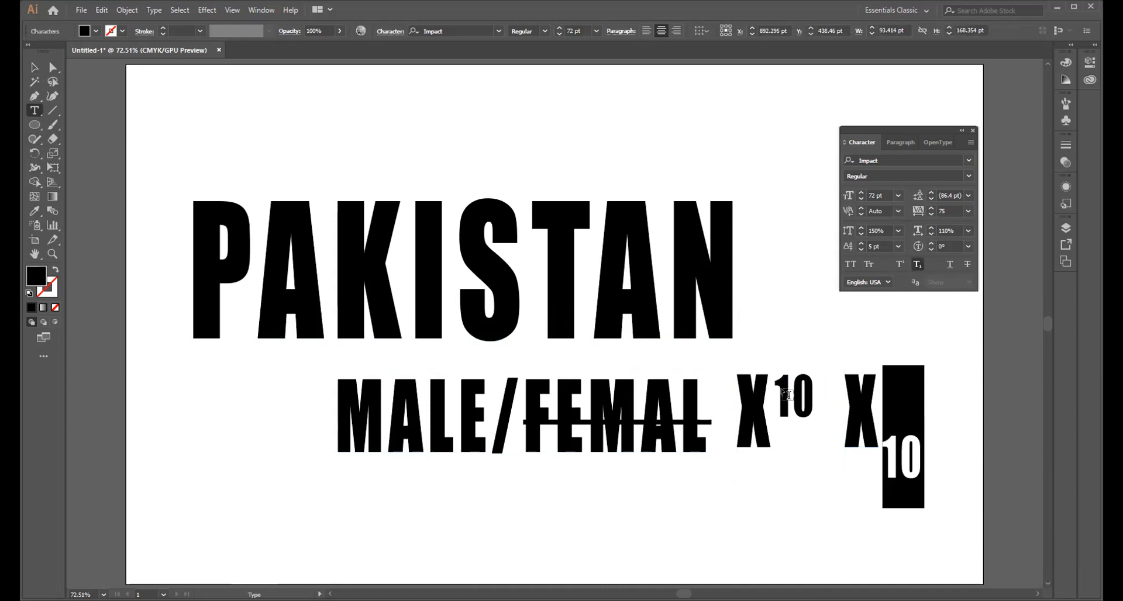
# - Underline the PAKISTAN text and shift it slightly right and up, centring it better above MALE/FEMAL
pyautogui.click(30, 69)
pyautogui.click(234, 396)
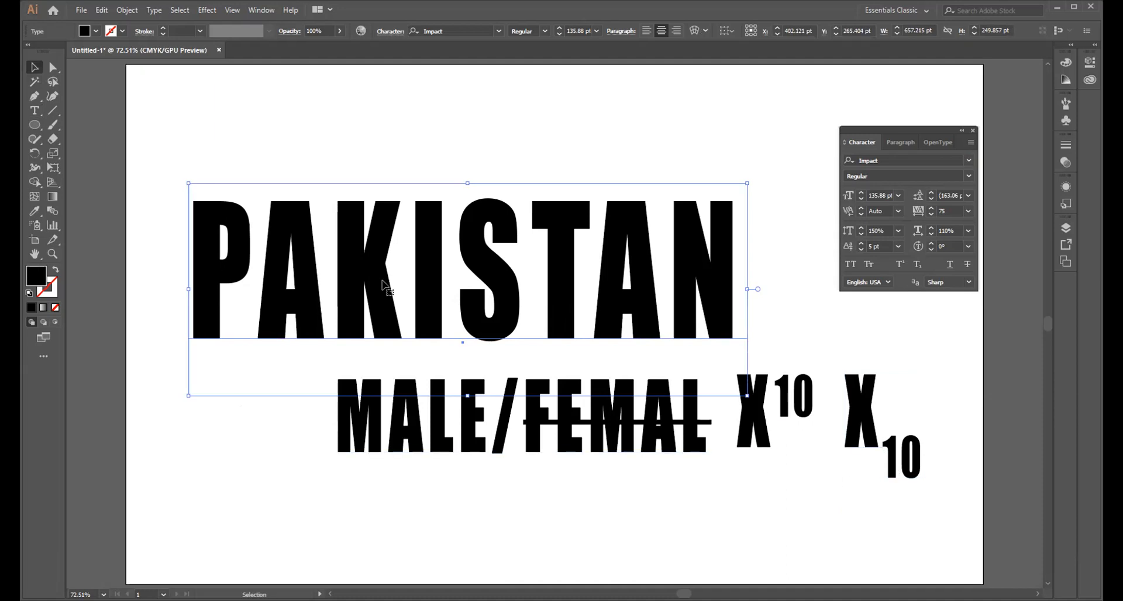
pyautogui.click(950, 265)
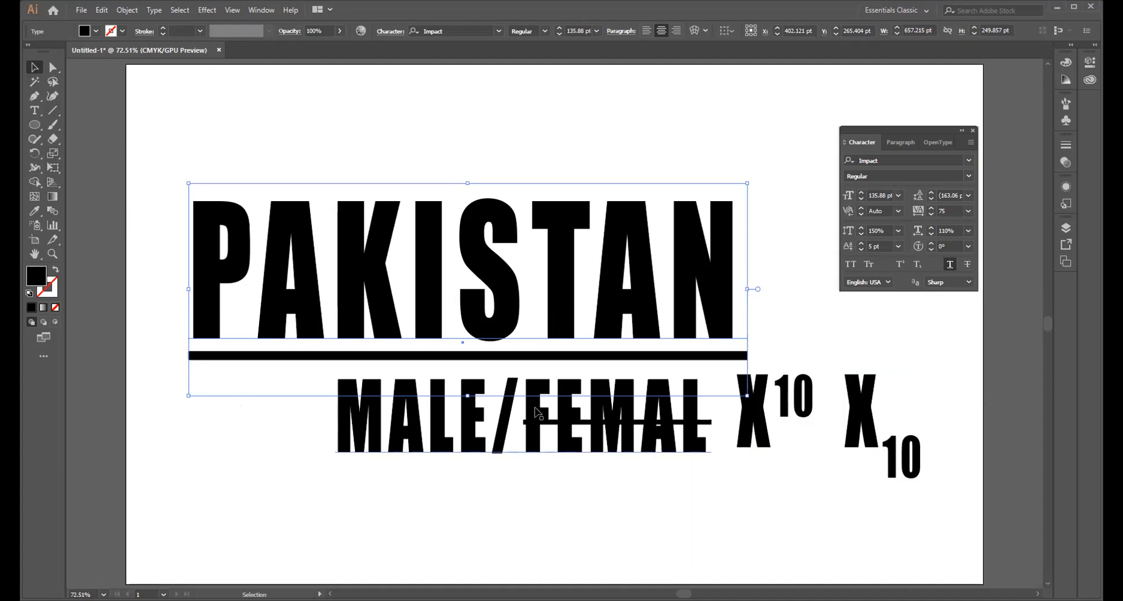
pyautogui.moveTo(519, 298); pyautogui.dragTo(555, 291)
pyautogui.click(546, 511)
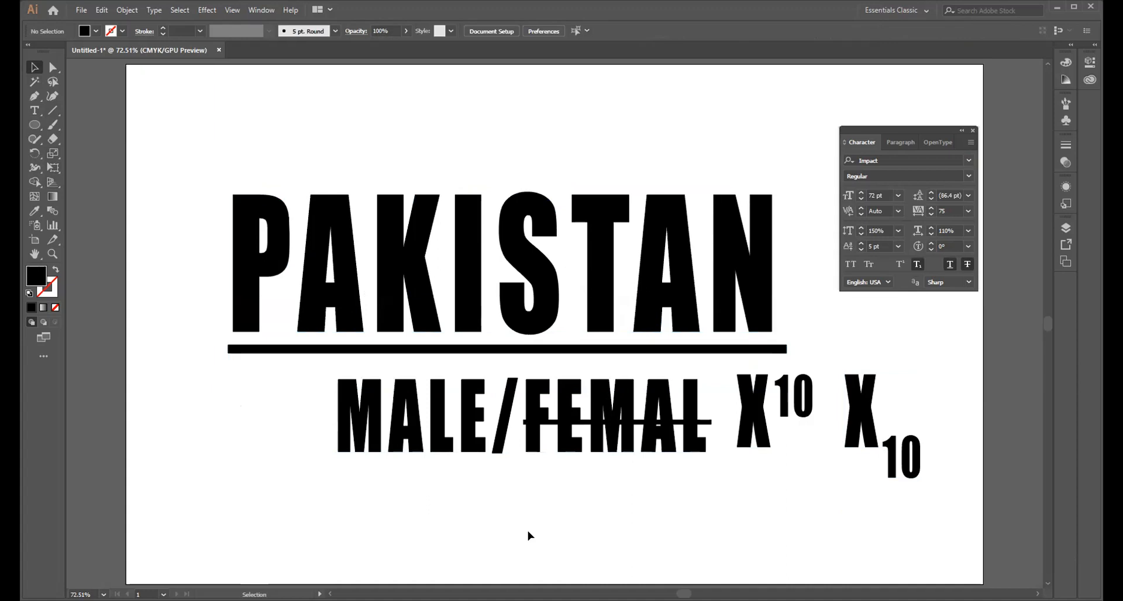
# - Export the artwork to the Downloads folder as a JPEG named TT3
pyautogui.click(81, 11)
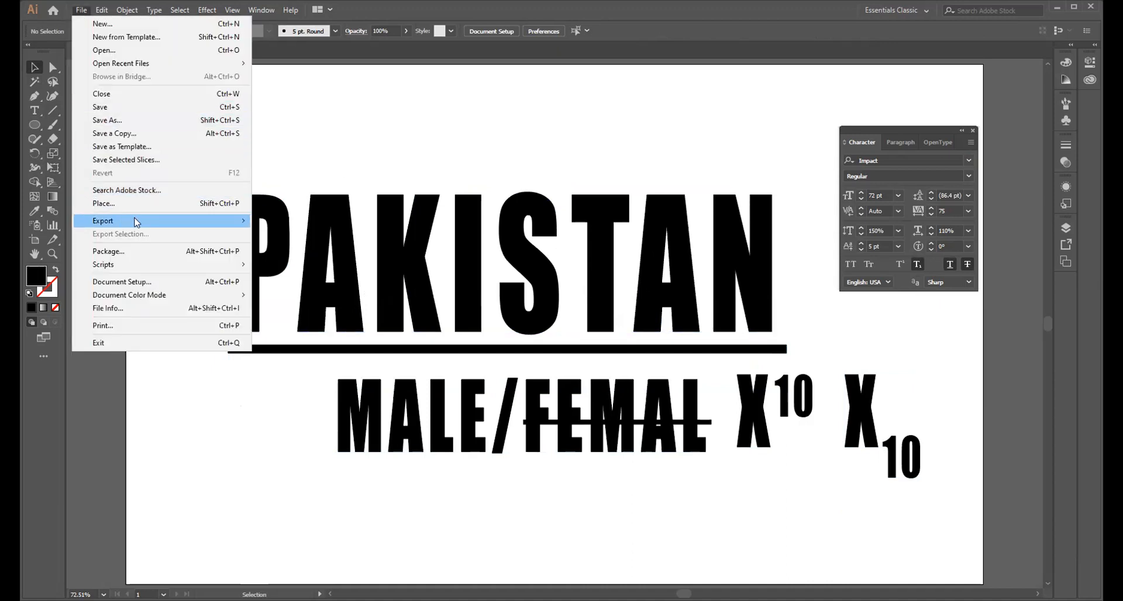
pyautogui.moveTo(138, 221)
pyautogui.click(293, 235)
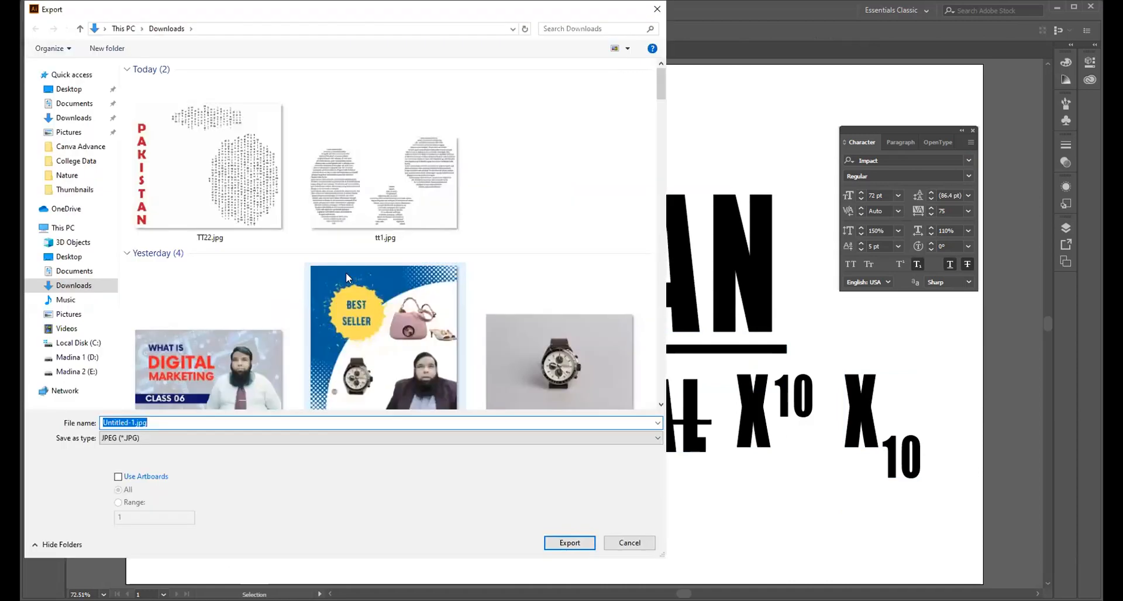
pyautogui.write('TT3')
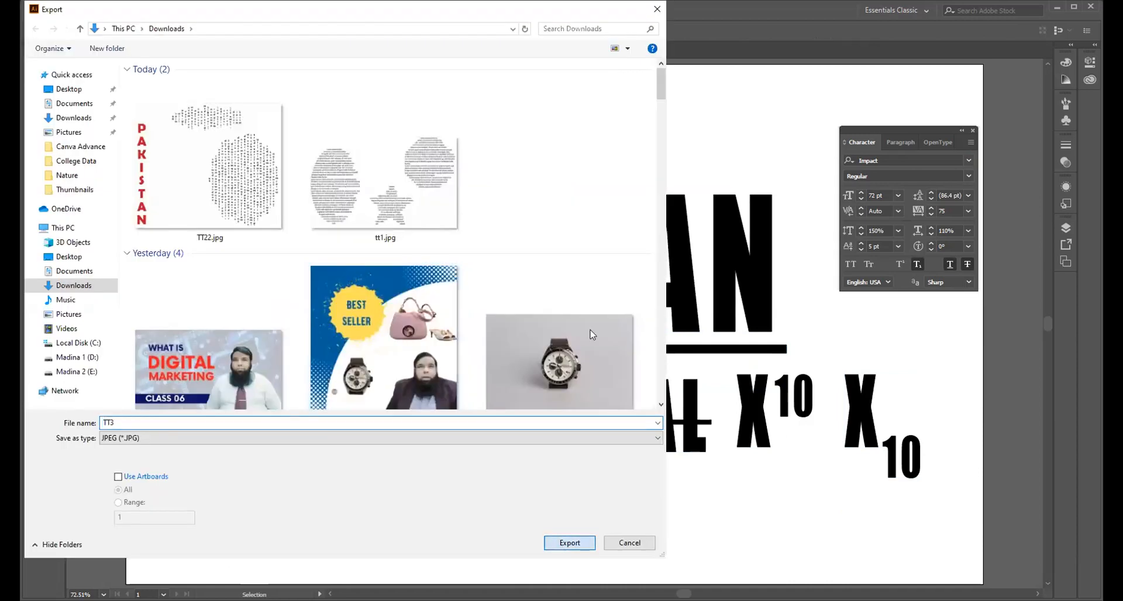
pyautogui.press('Return')
pyautogui.click(620, 474)
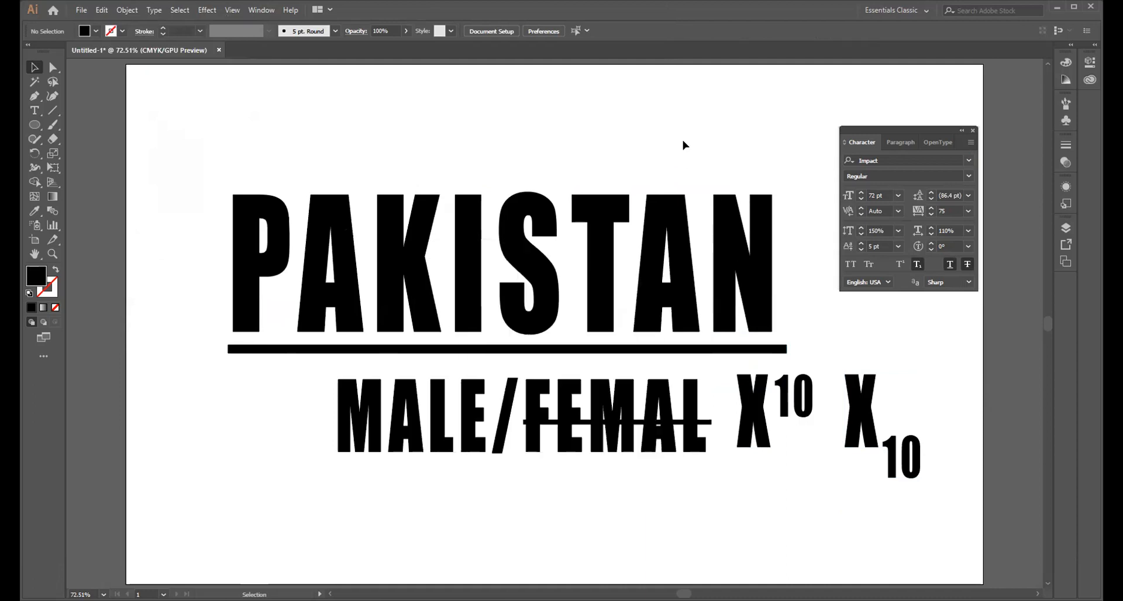